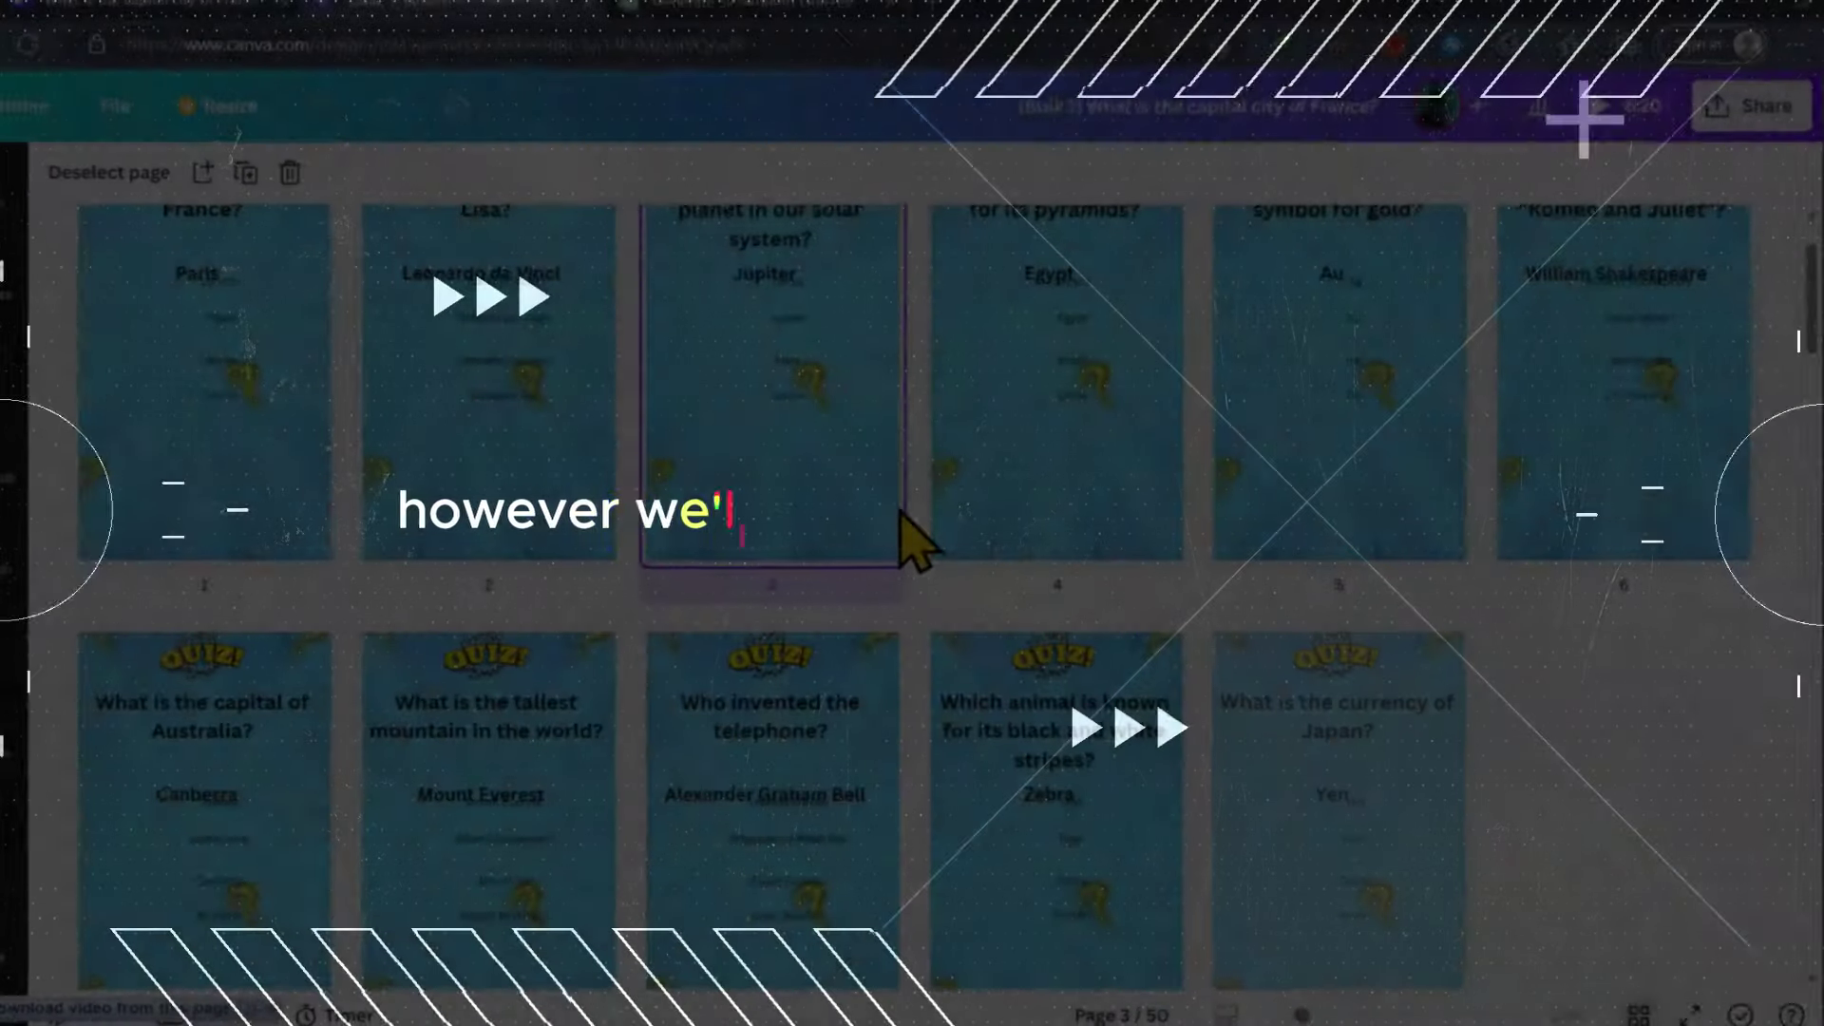
Load the Canva website at canva.com.
scroll(712, 513, "down", 5)
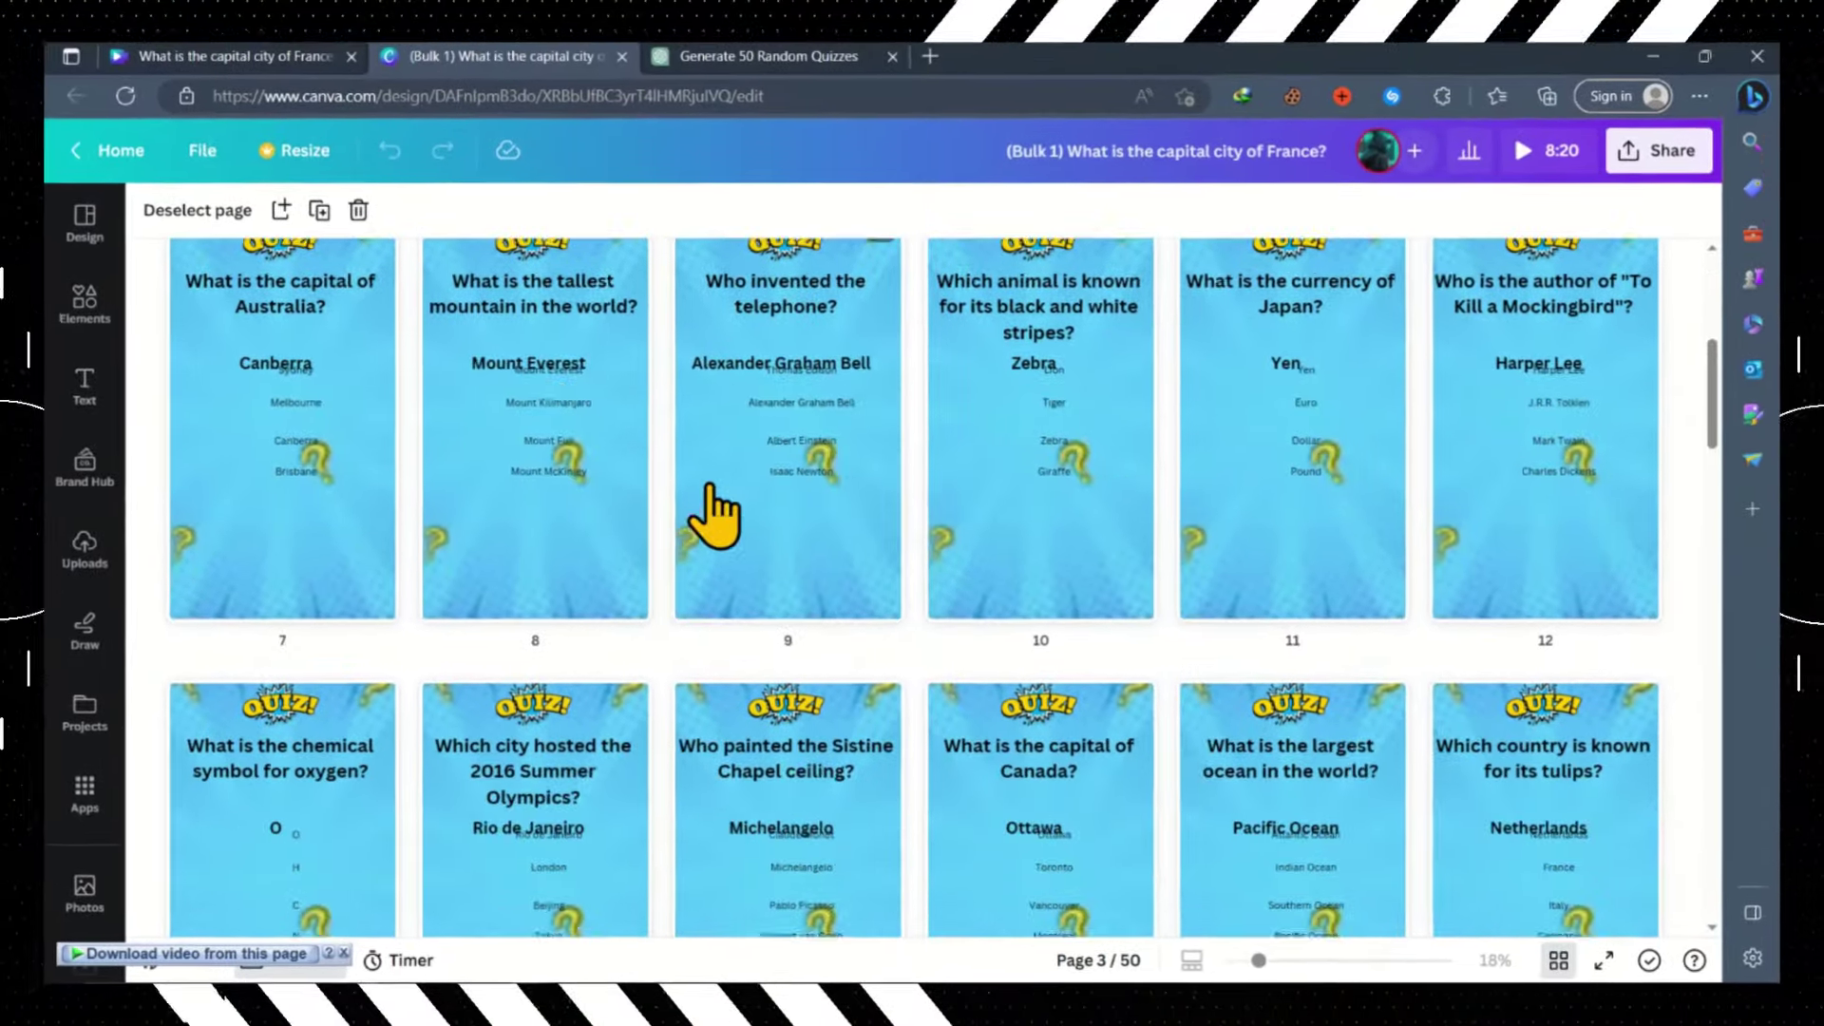
scroll(760, 504, "down", 5)
scroll(813, 490, "down", 5)
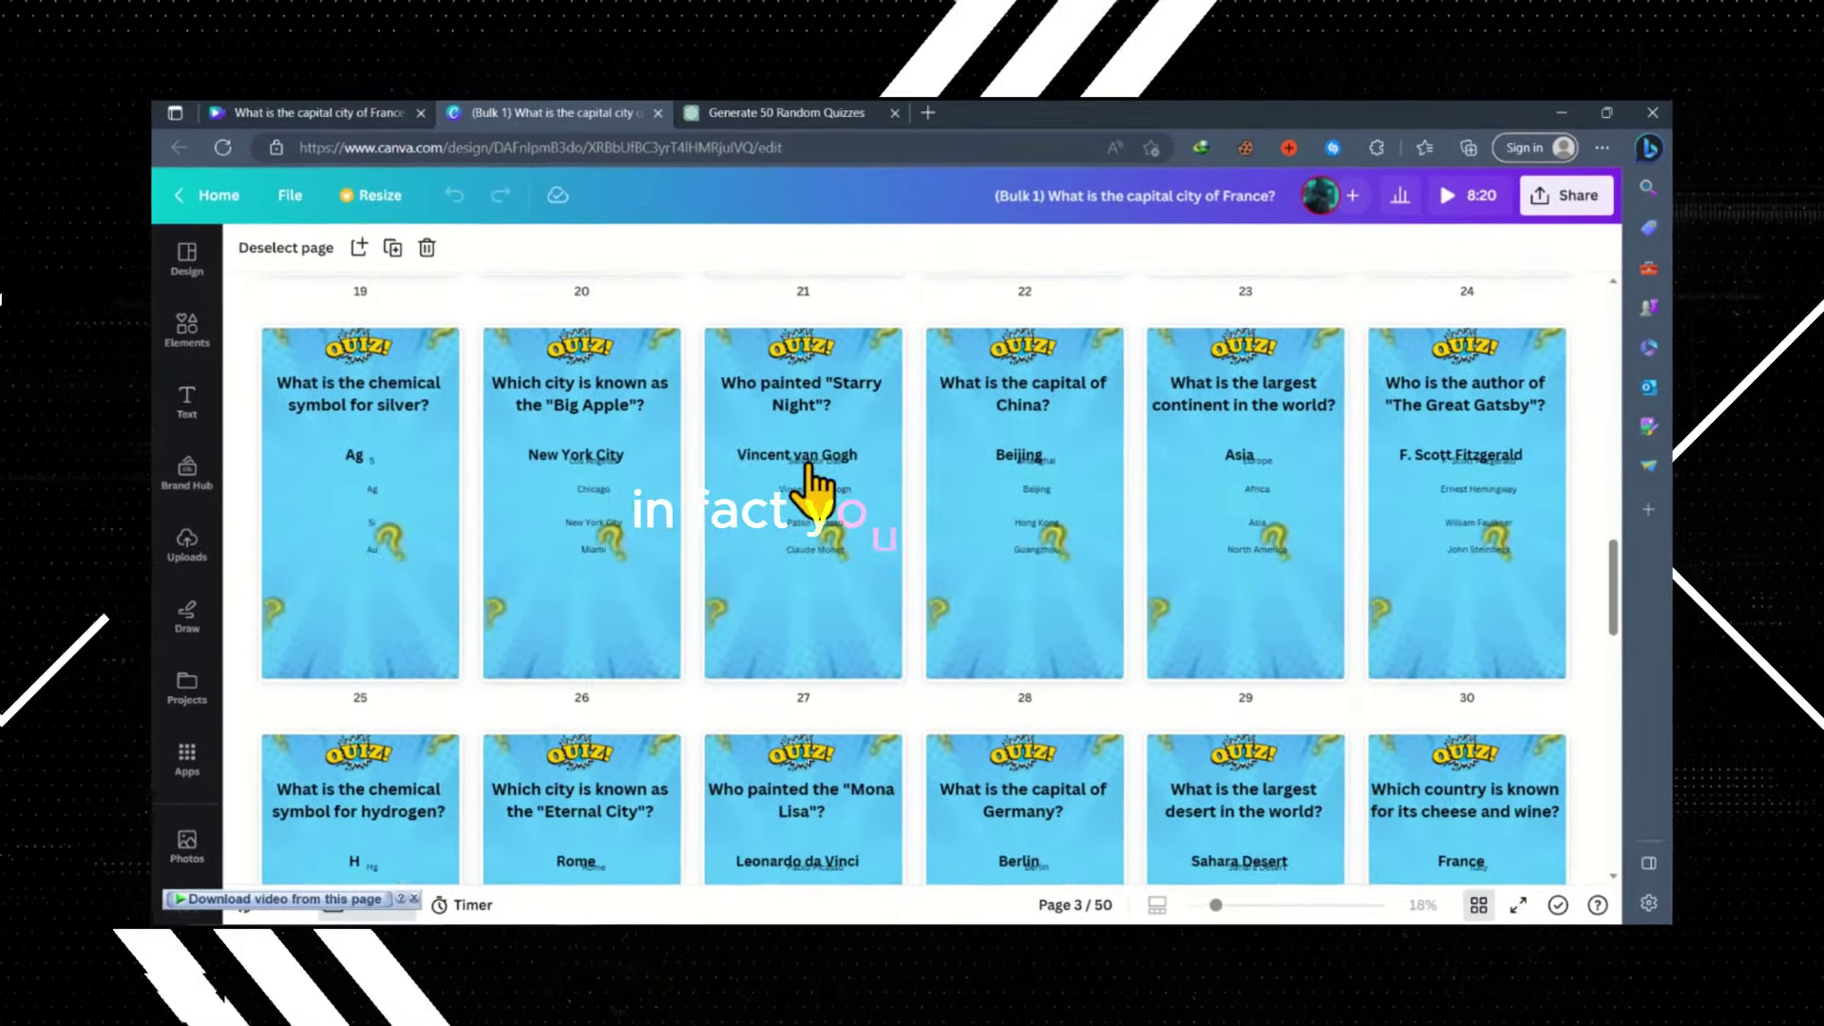
scroll(812, 485, "down", 3)
scroll(814, 481, "down", 3)
scroll(815, 481, "down", 5)
scroll(822, 486, "down", 5)
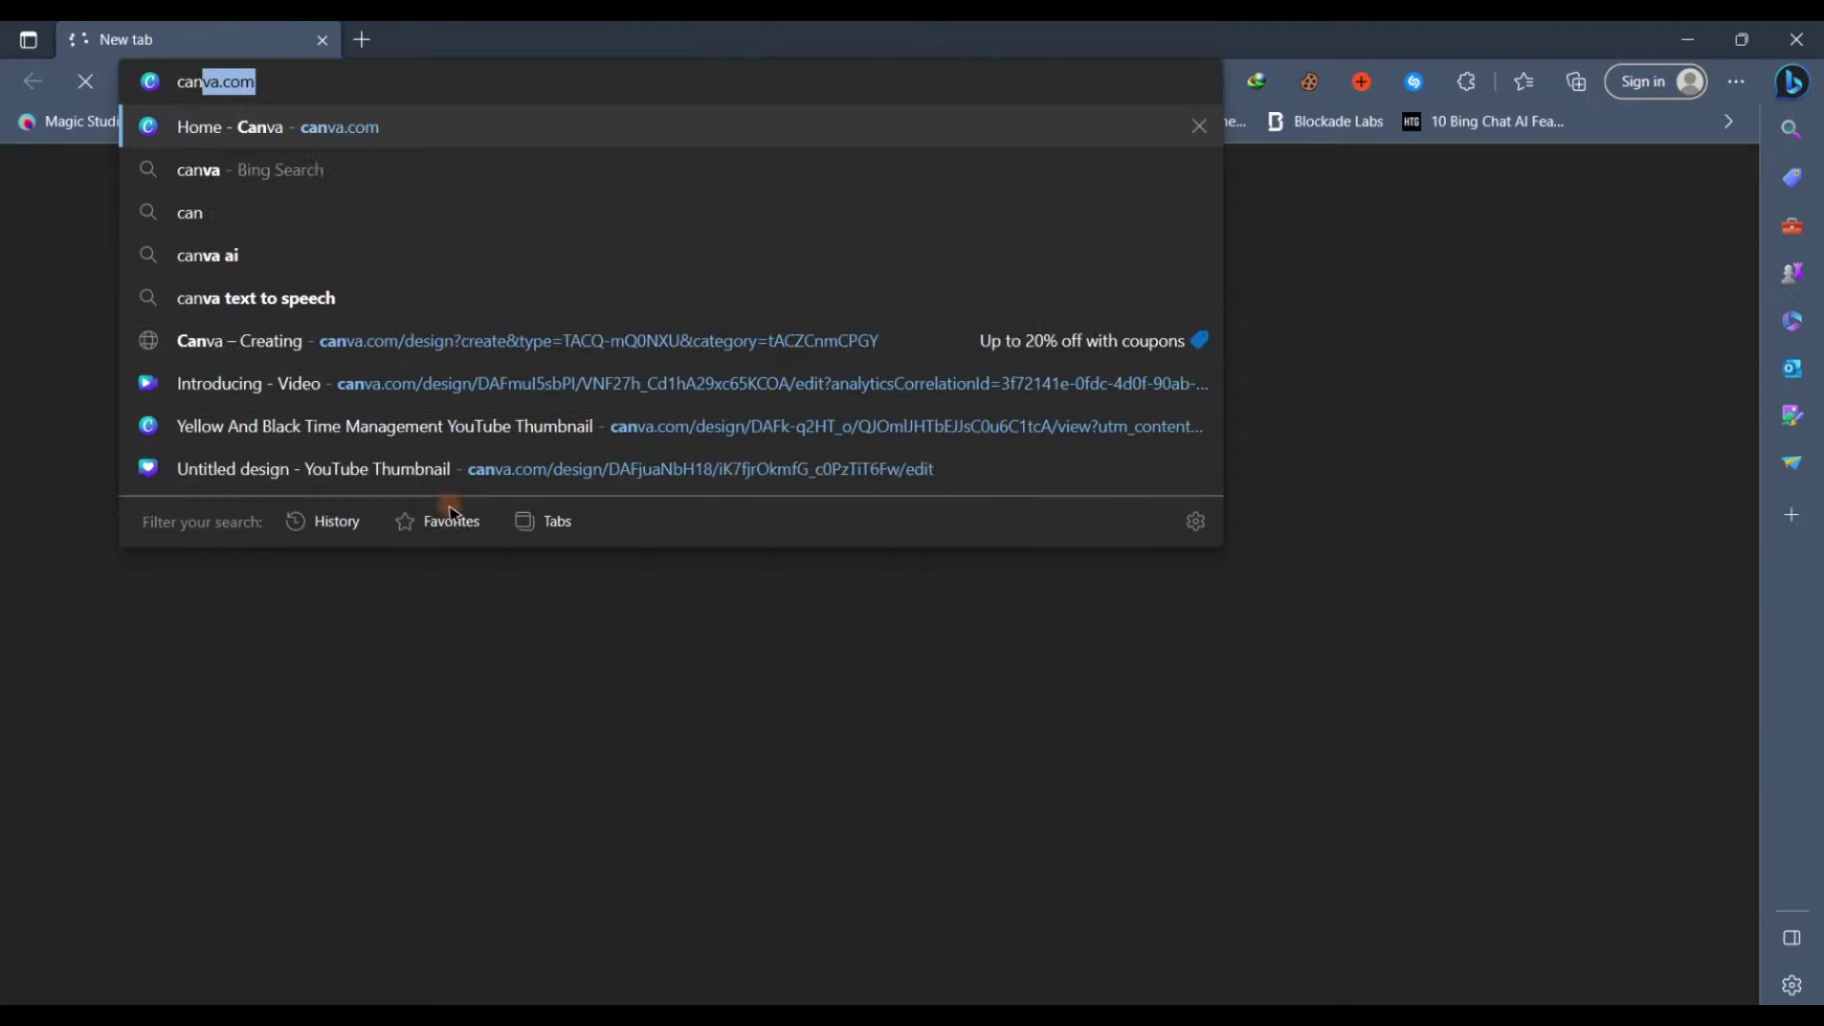
type("va.com")
key("Return")
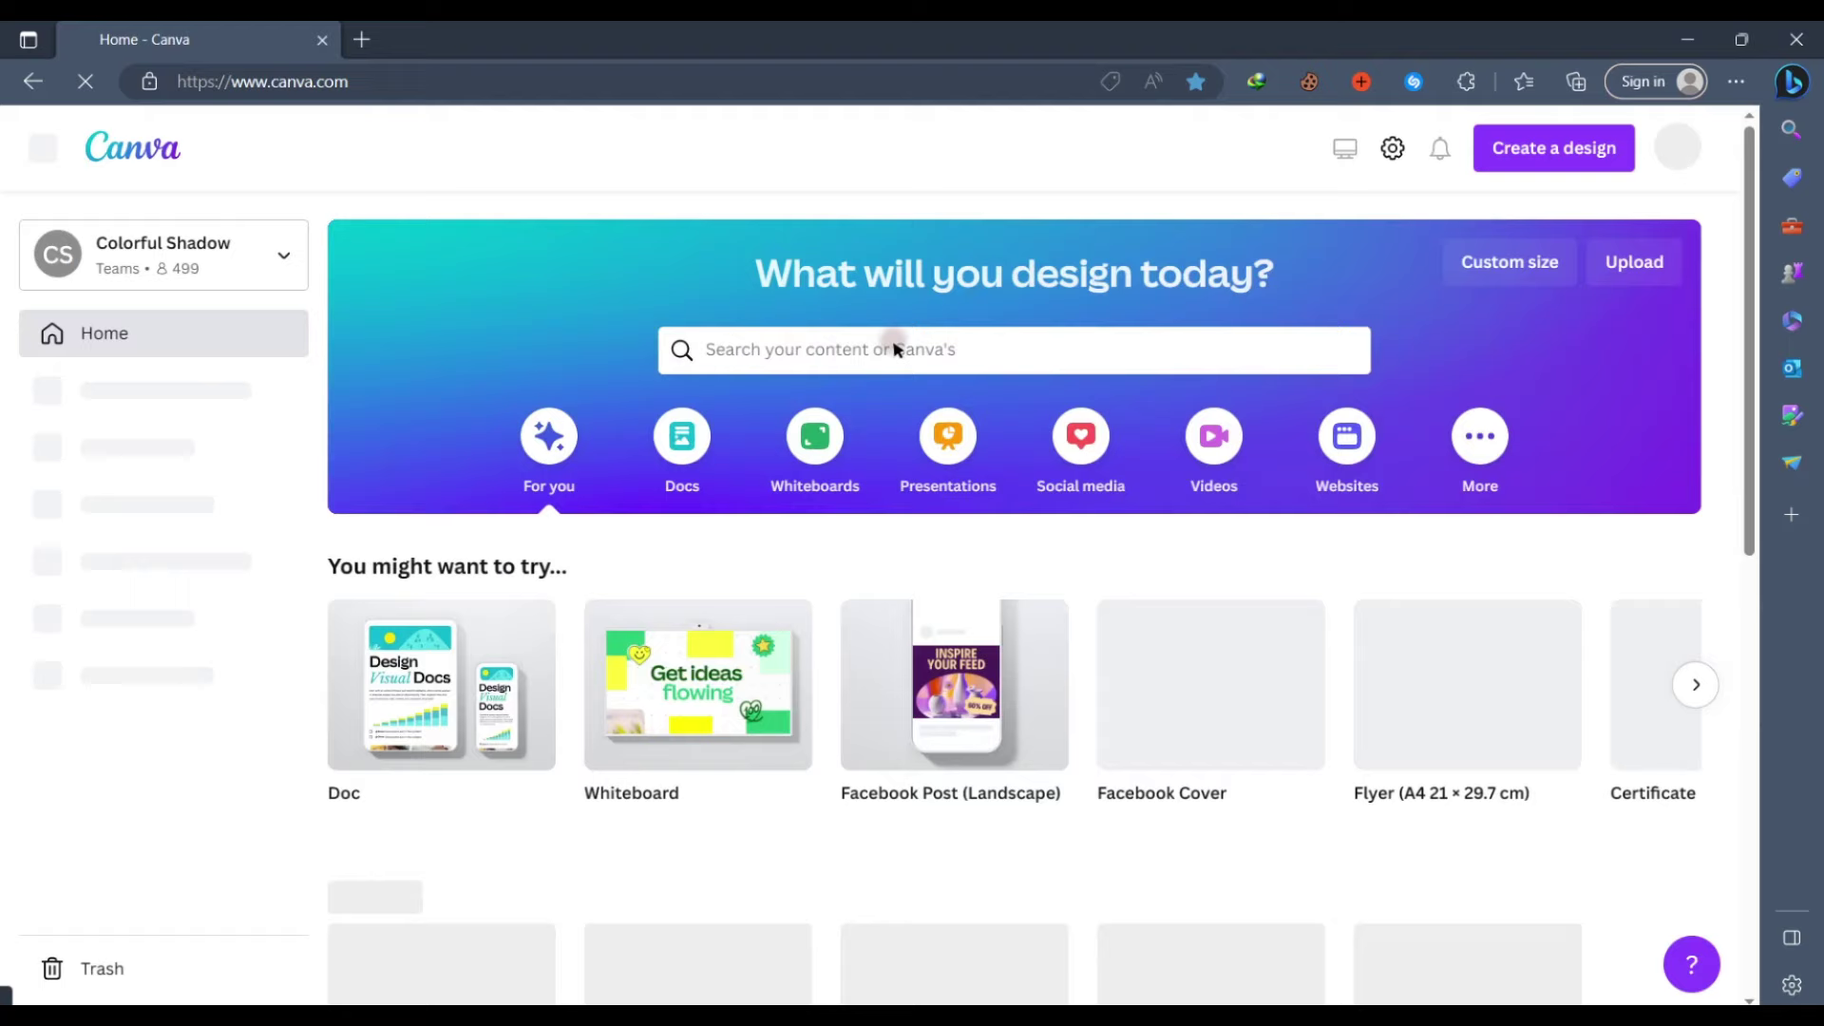
Search Canva templates for 'quizzes' and browse the results.
left_click(1018, 350)
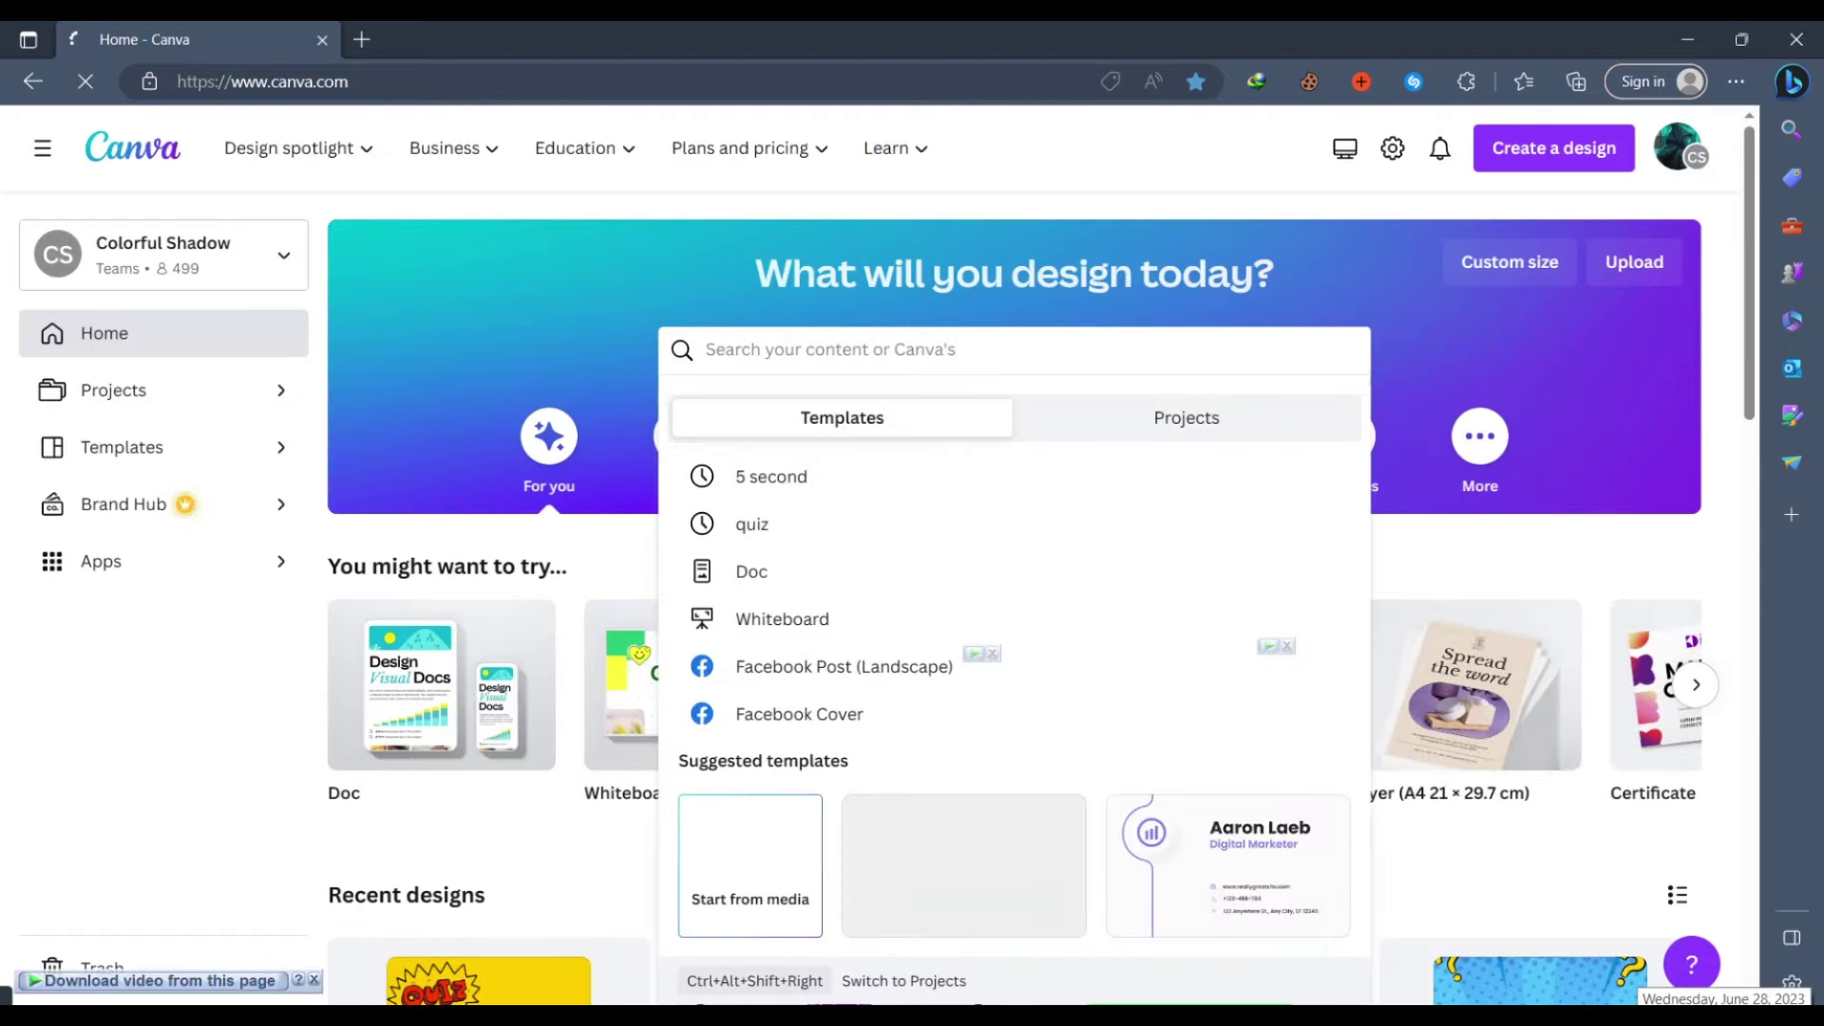
type("quizzes")
key("Return")
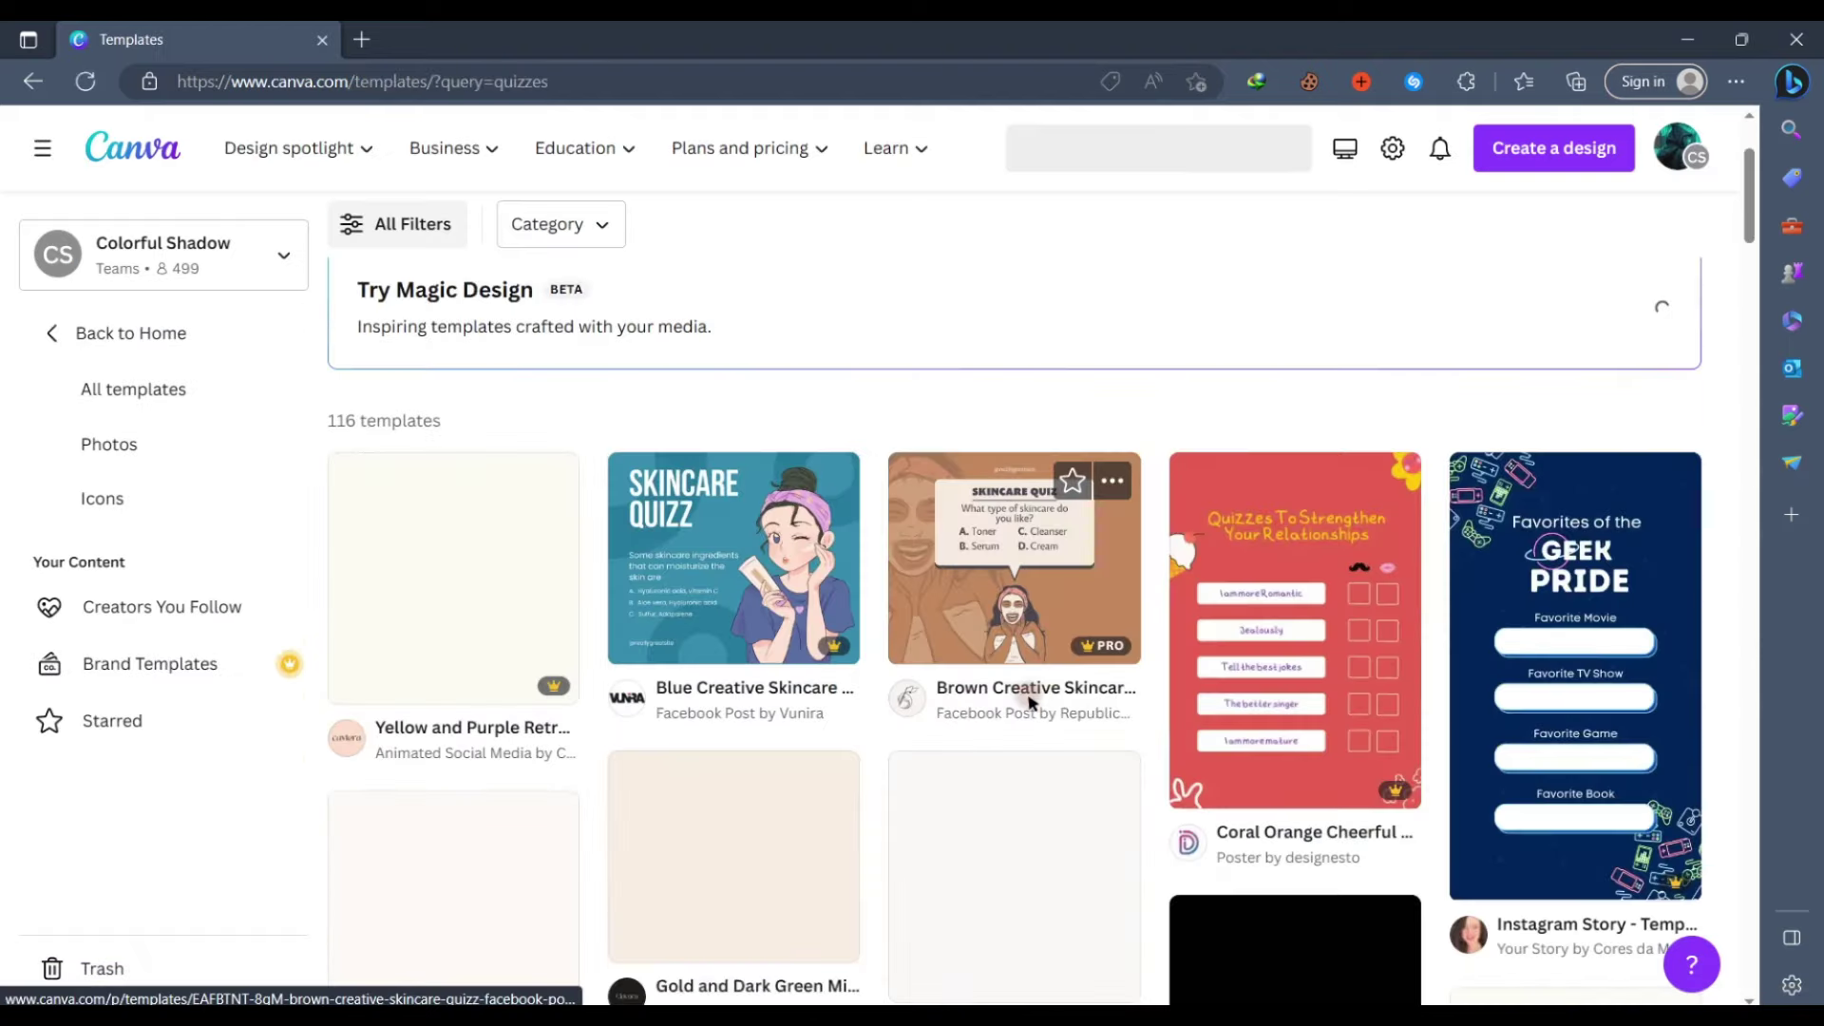
scroll(1020, 701, "down", 1)
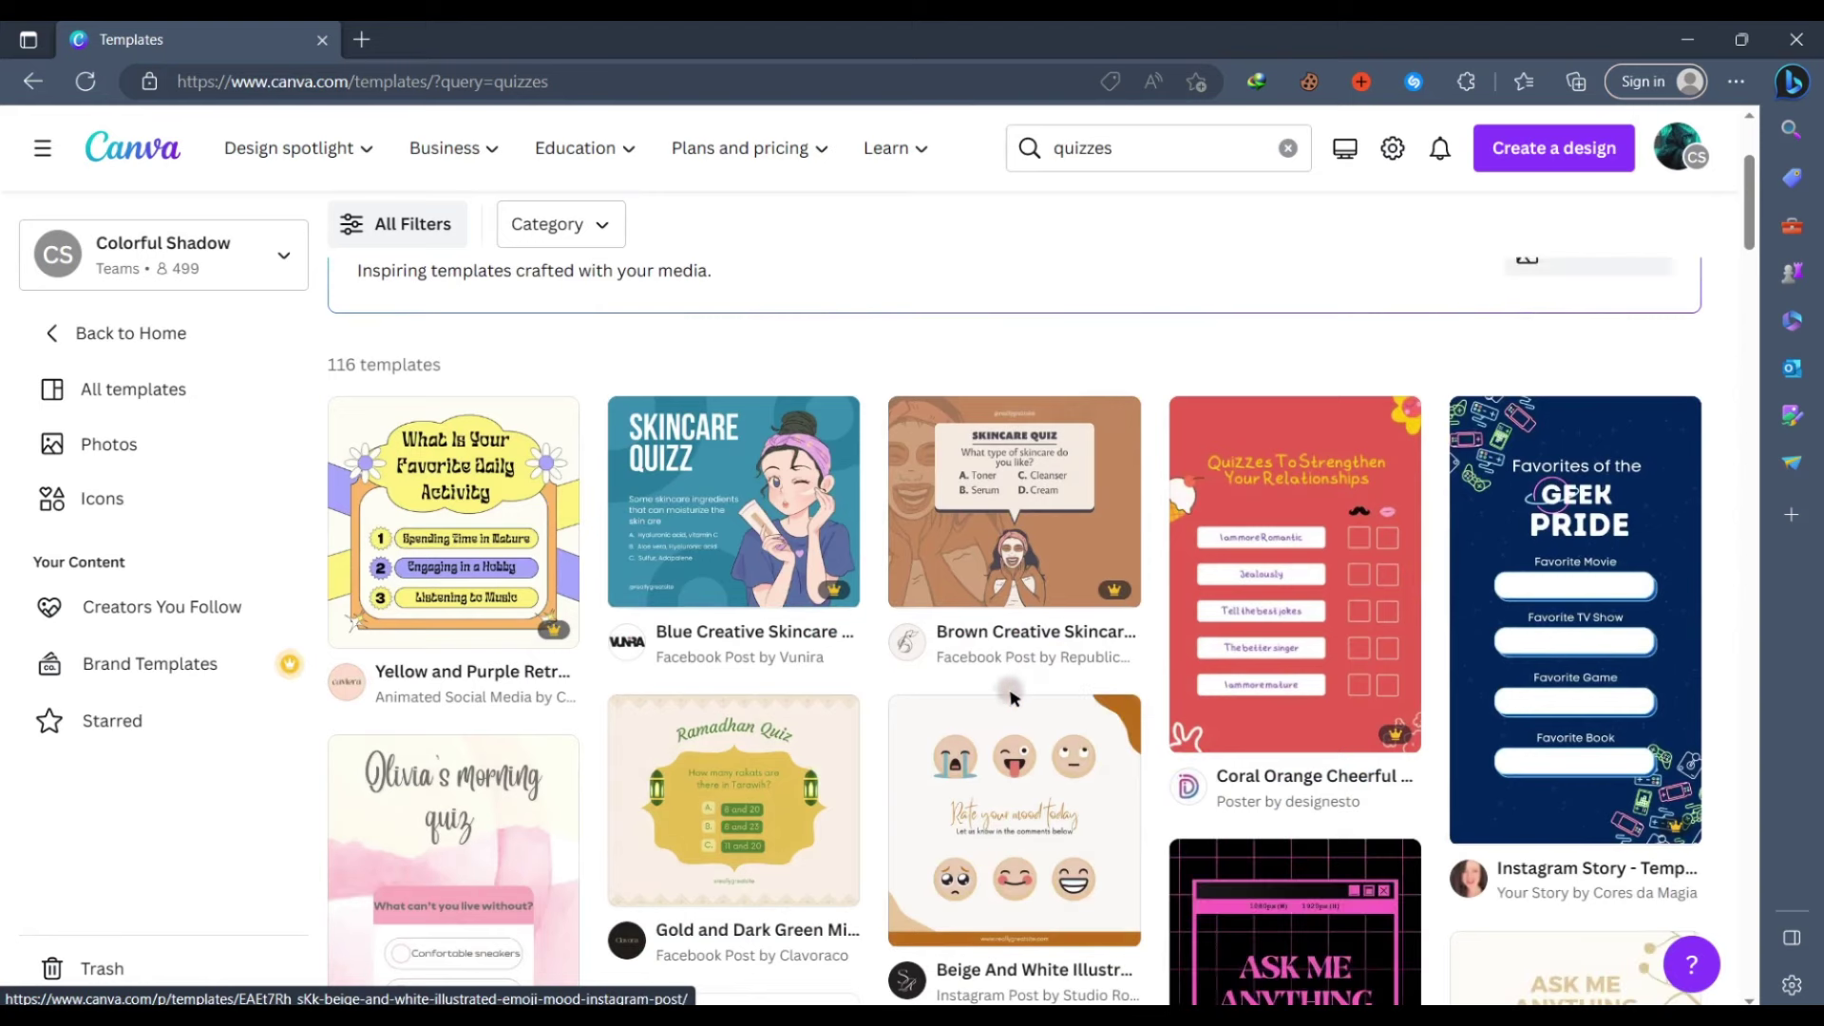
scroll(1017, 700, "down", 3)
scroll(1007, 689, "down", 1)
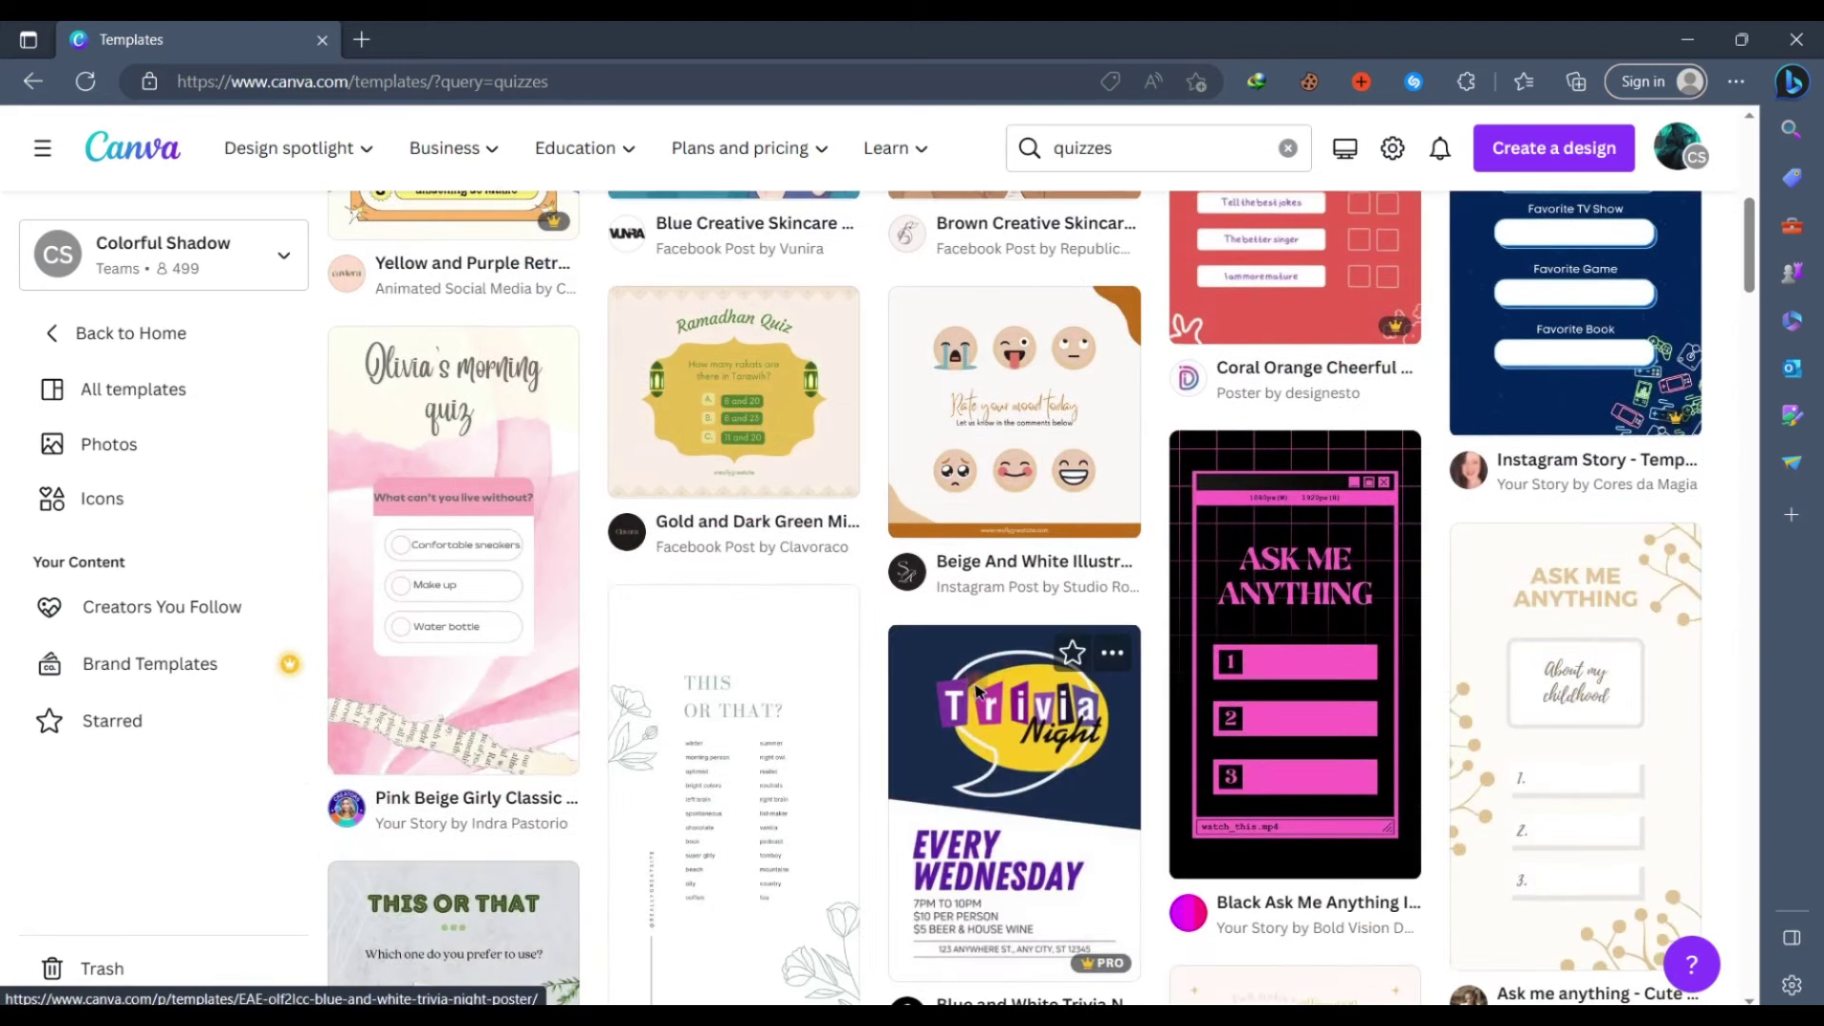
scroll(1003, 680, "up", 3)
scroll(1003, 680, "up", 4)
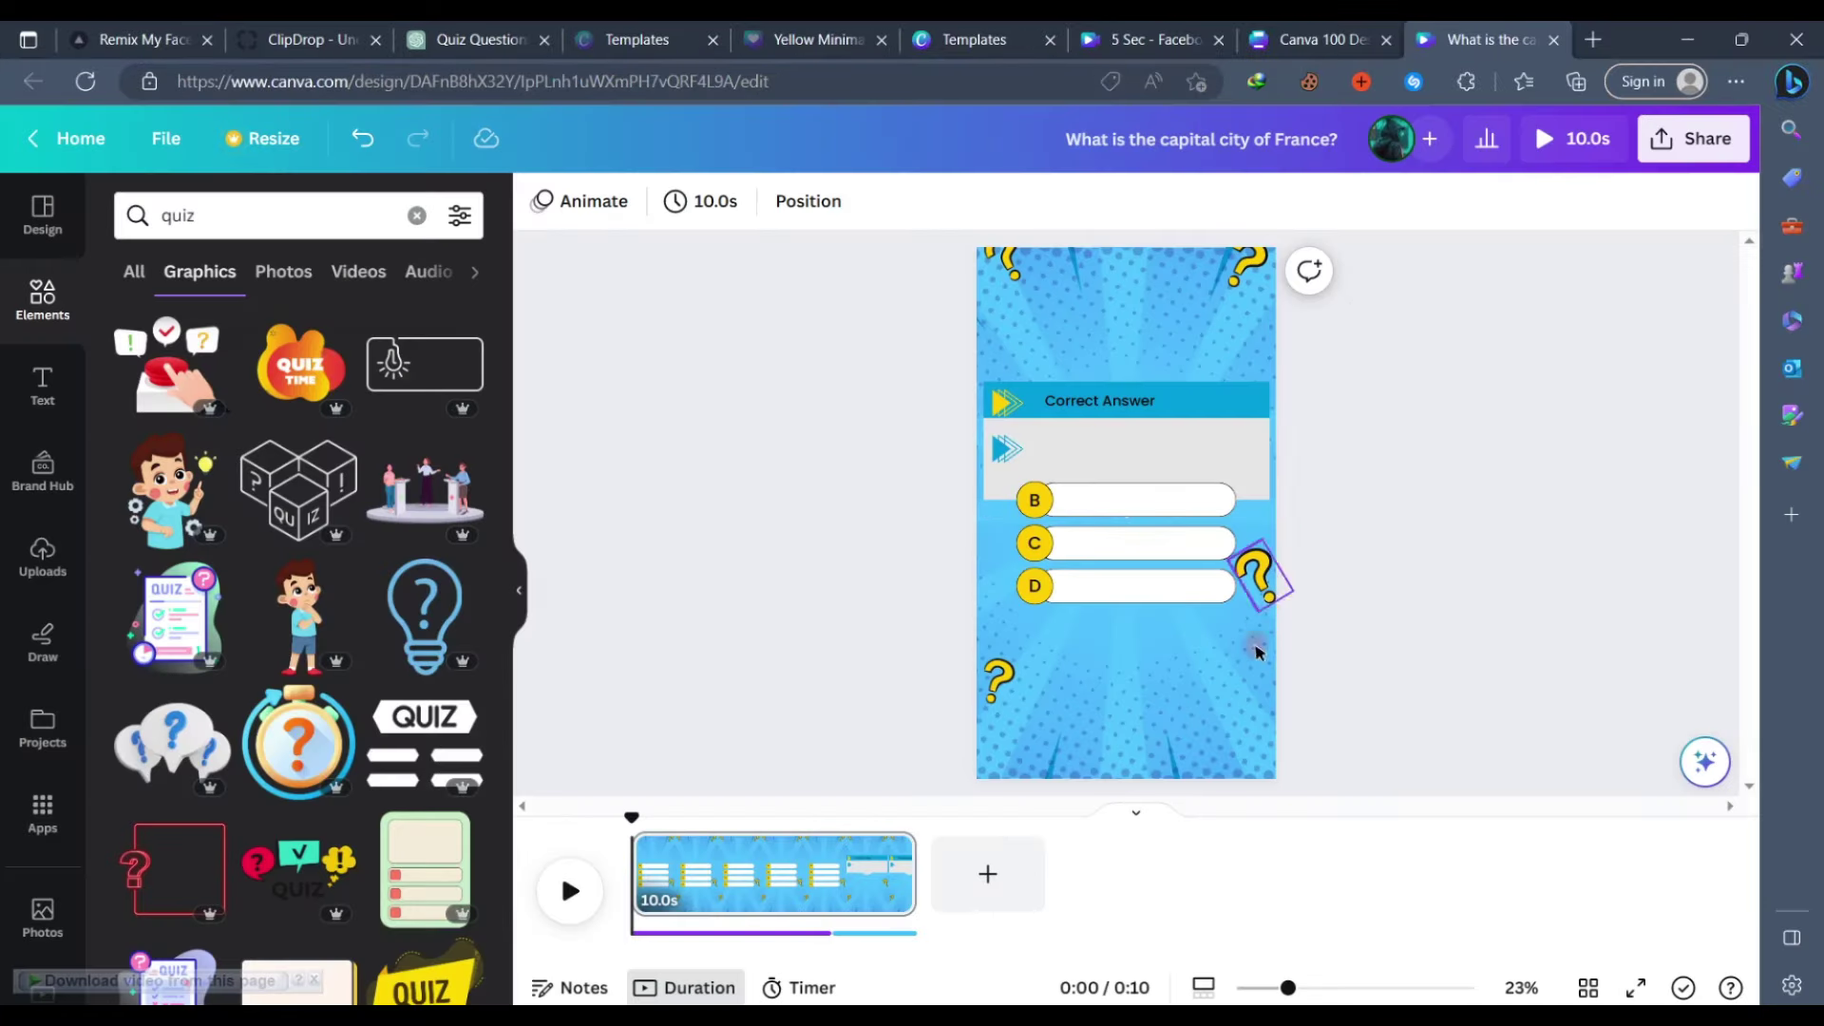
Preview the quiz animation and copy its Share template link.
key("space")
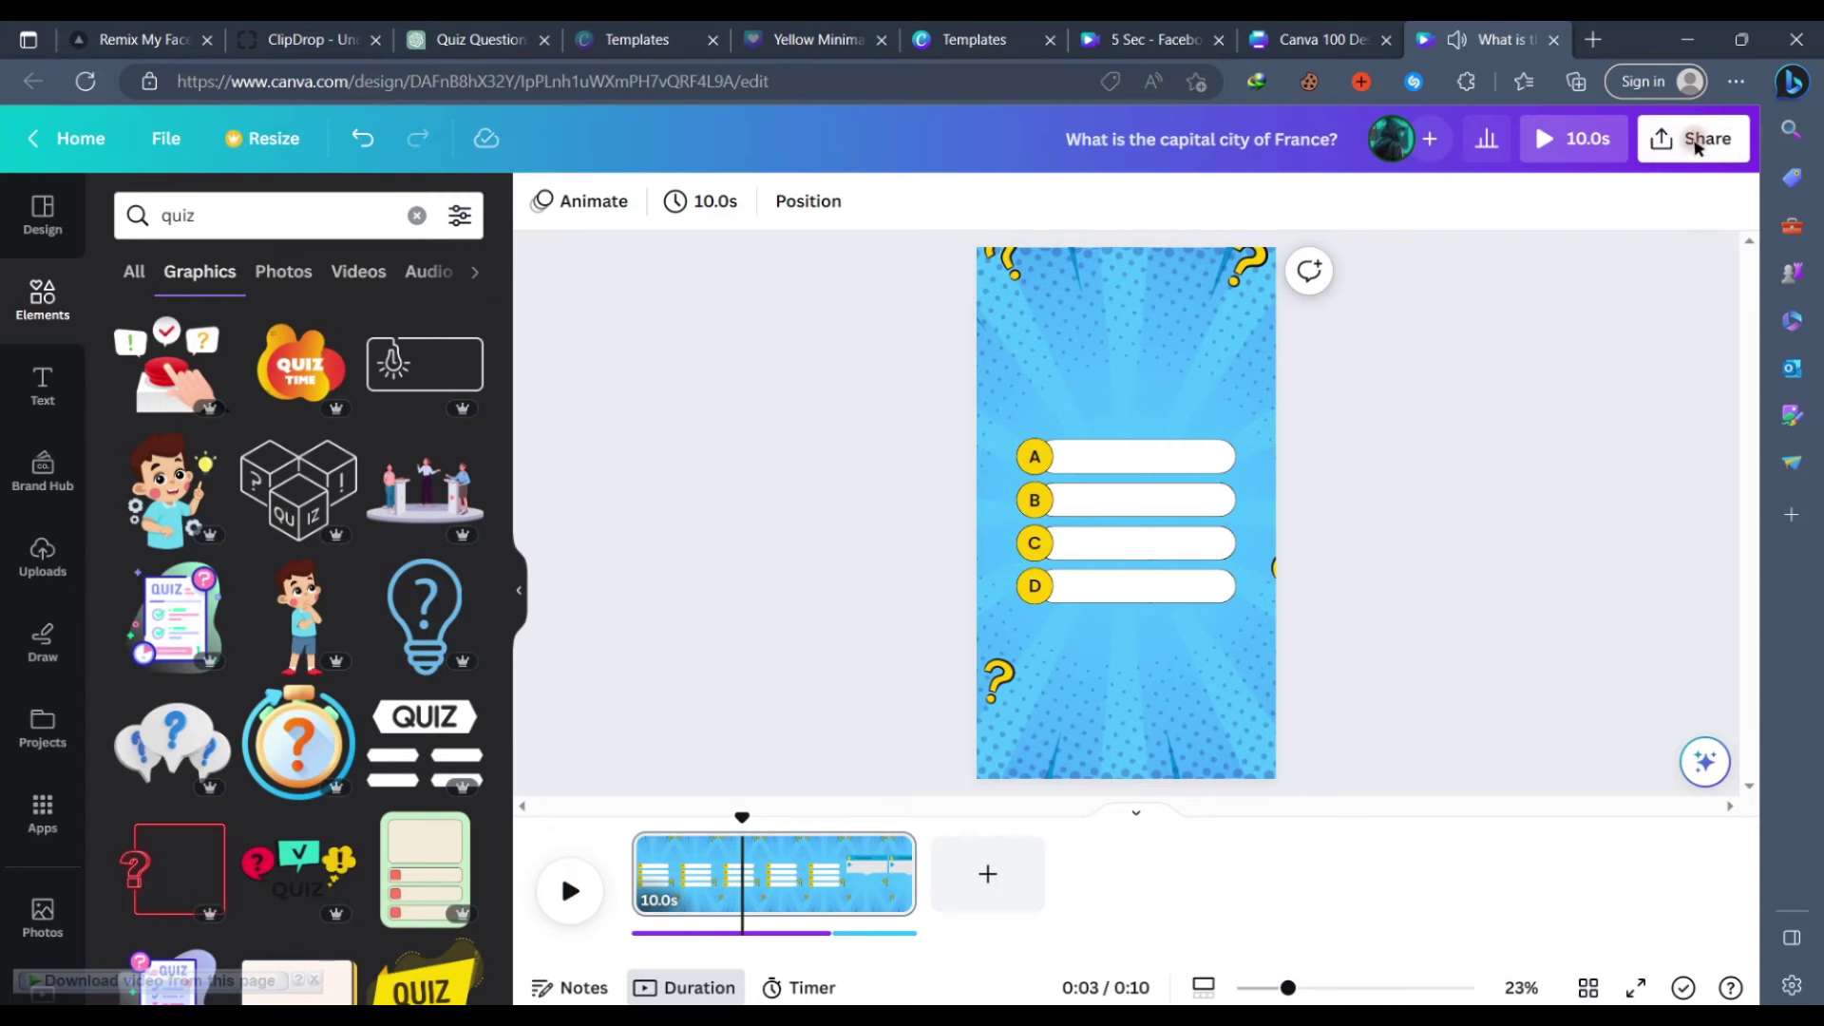
left_click(1696, 138)
left_click(1445, 598)
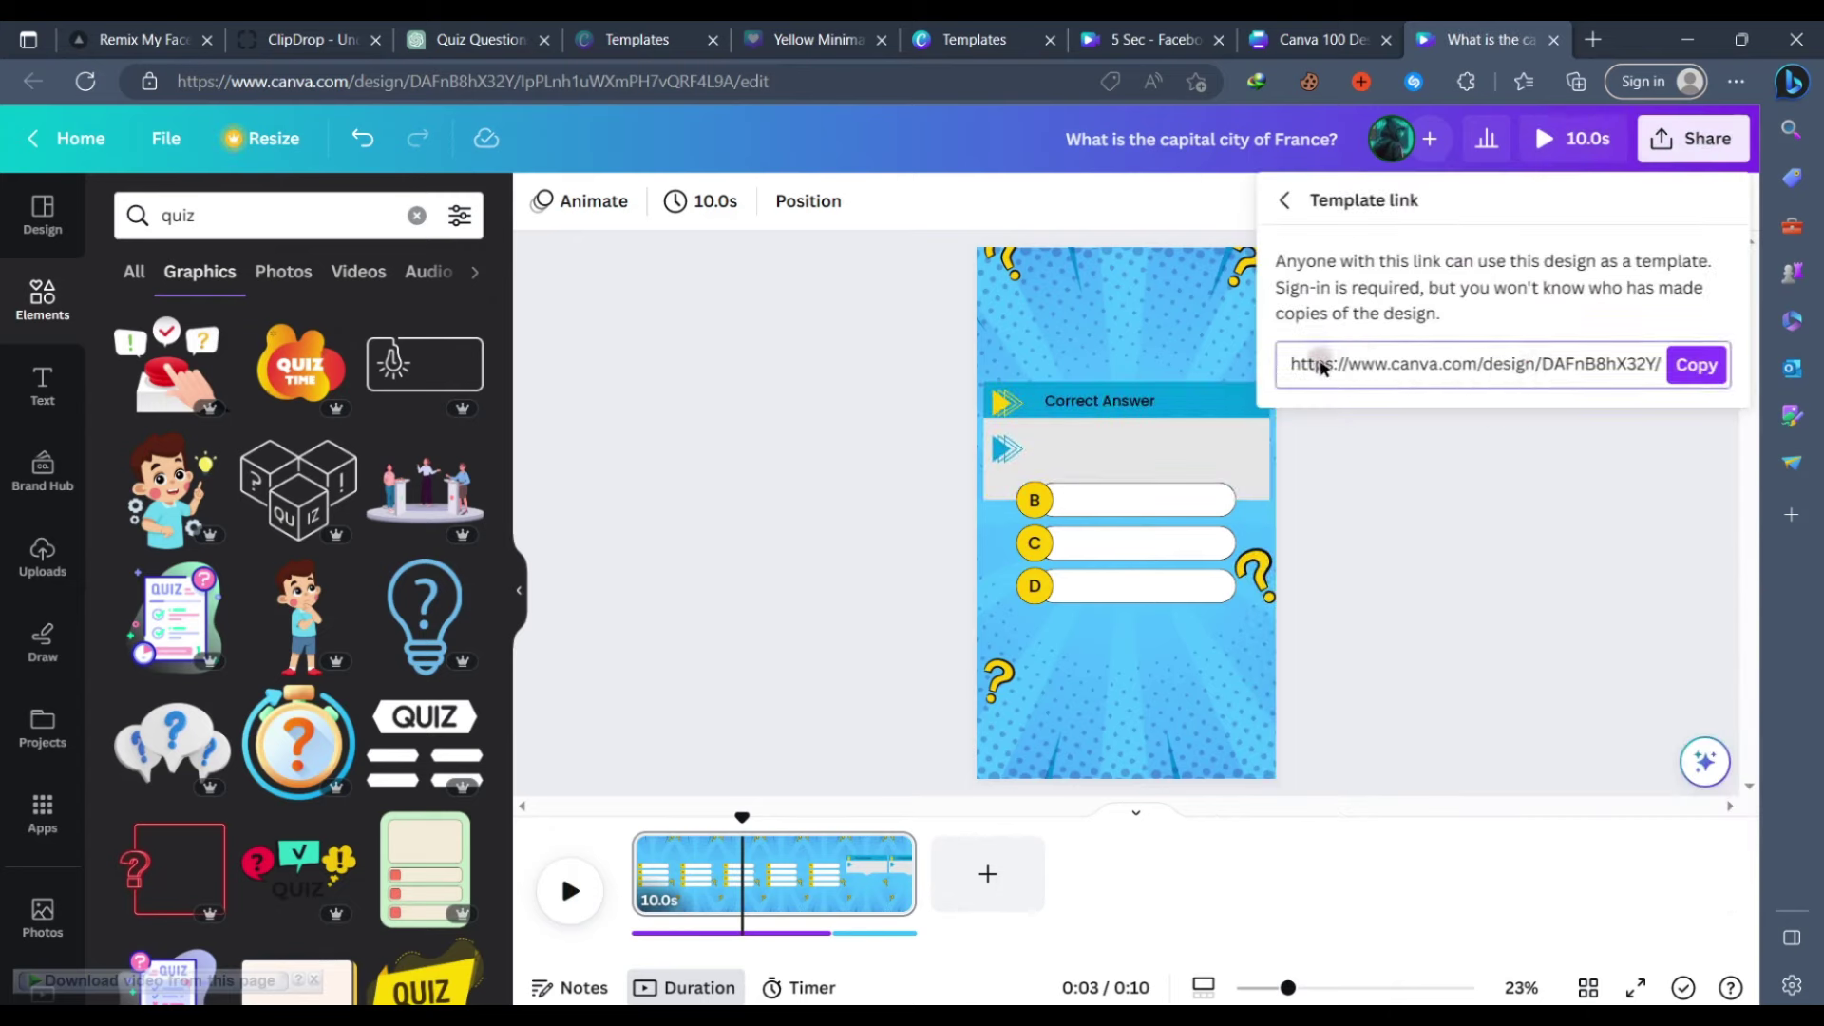
left_click(1668, 364)
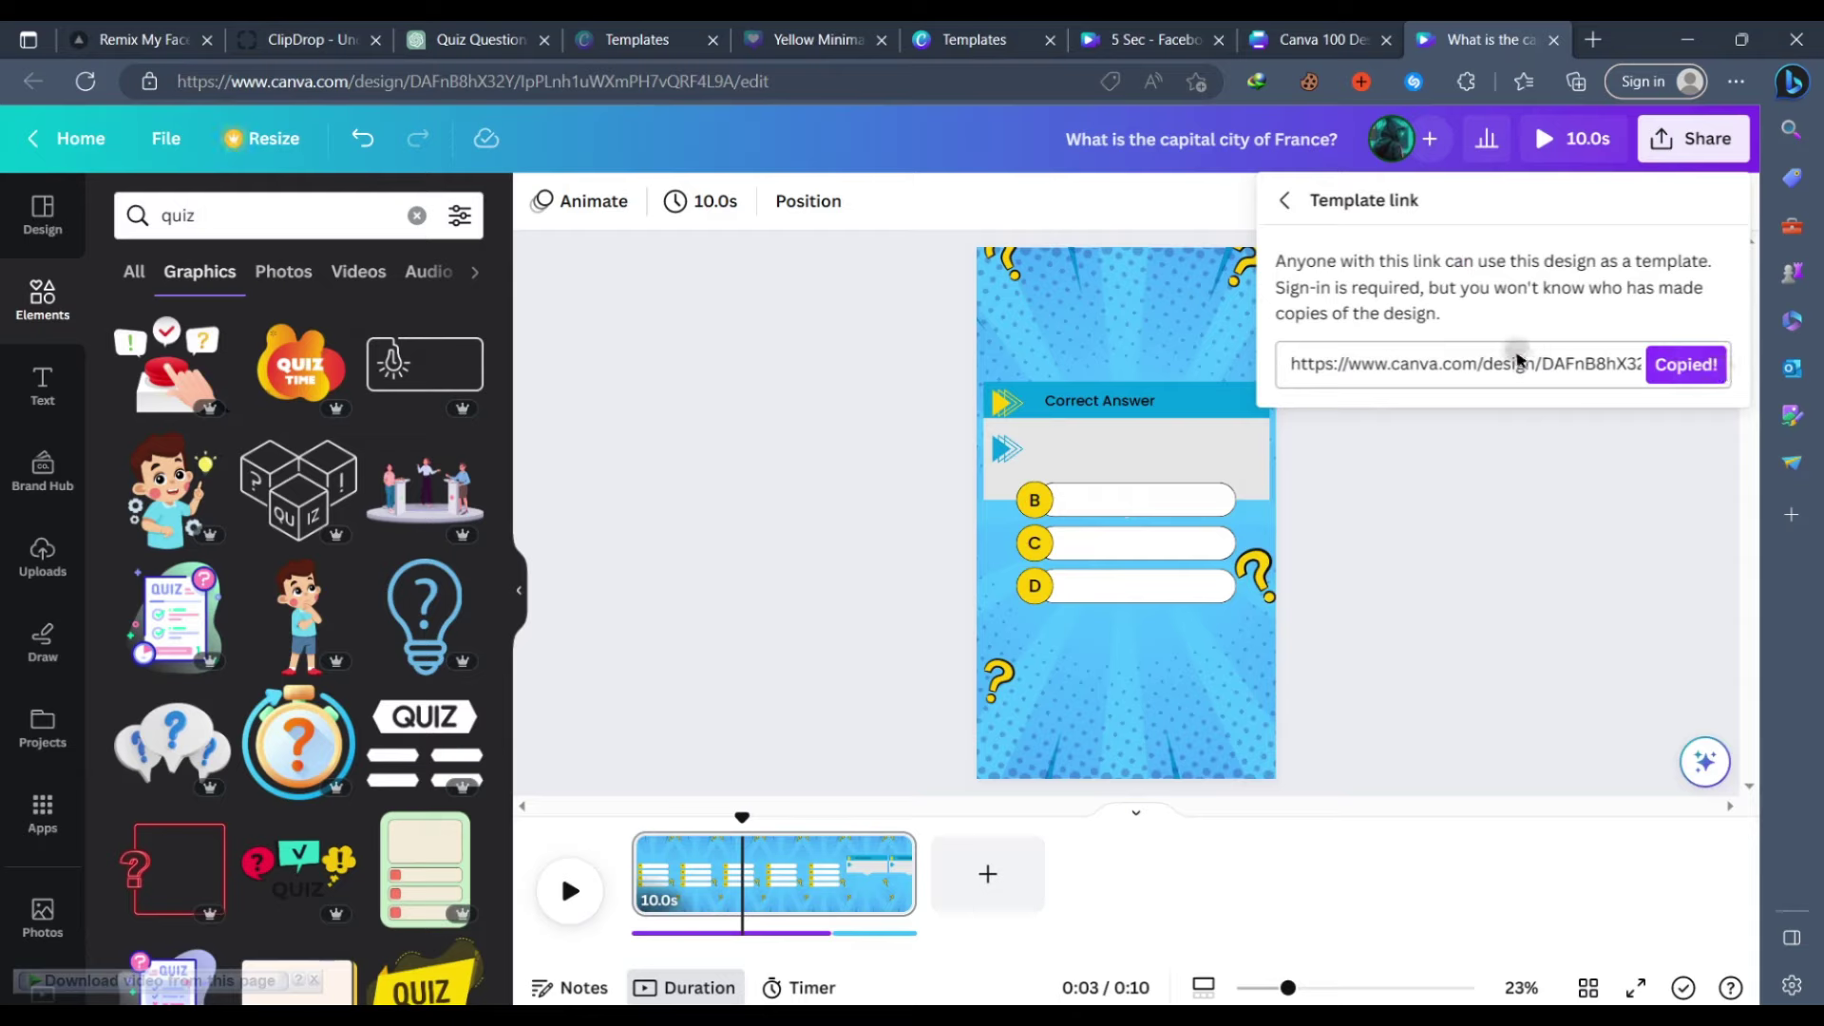
left_click_drag(1505, 362, 1321, 359)
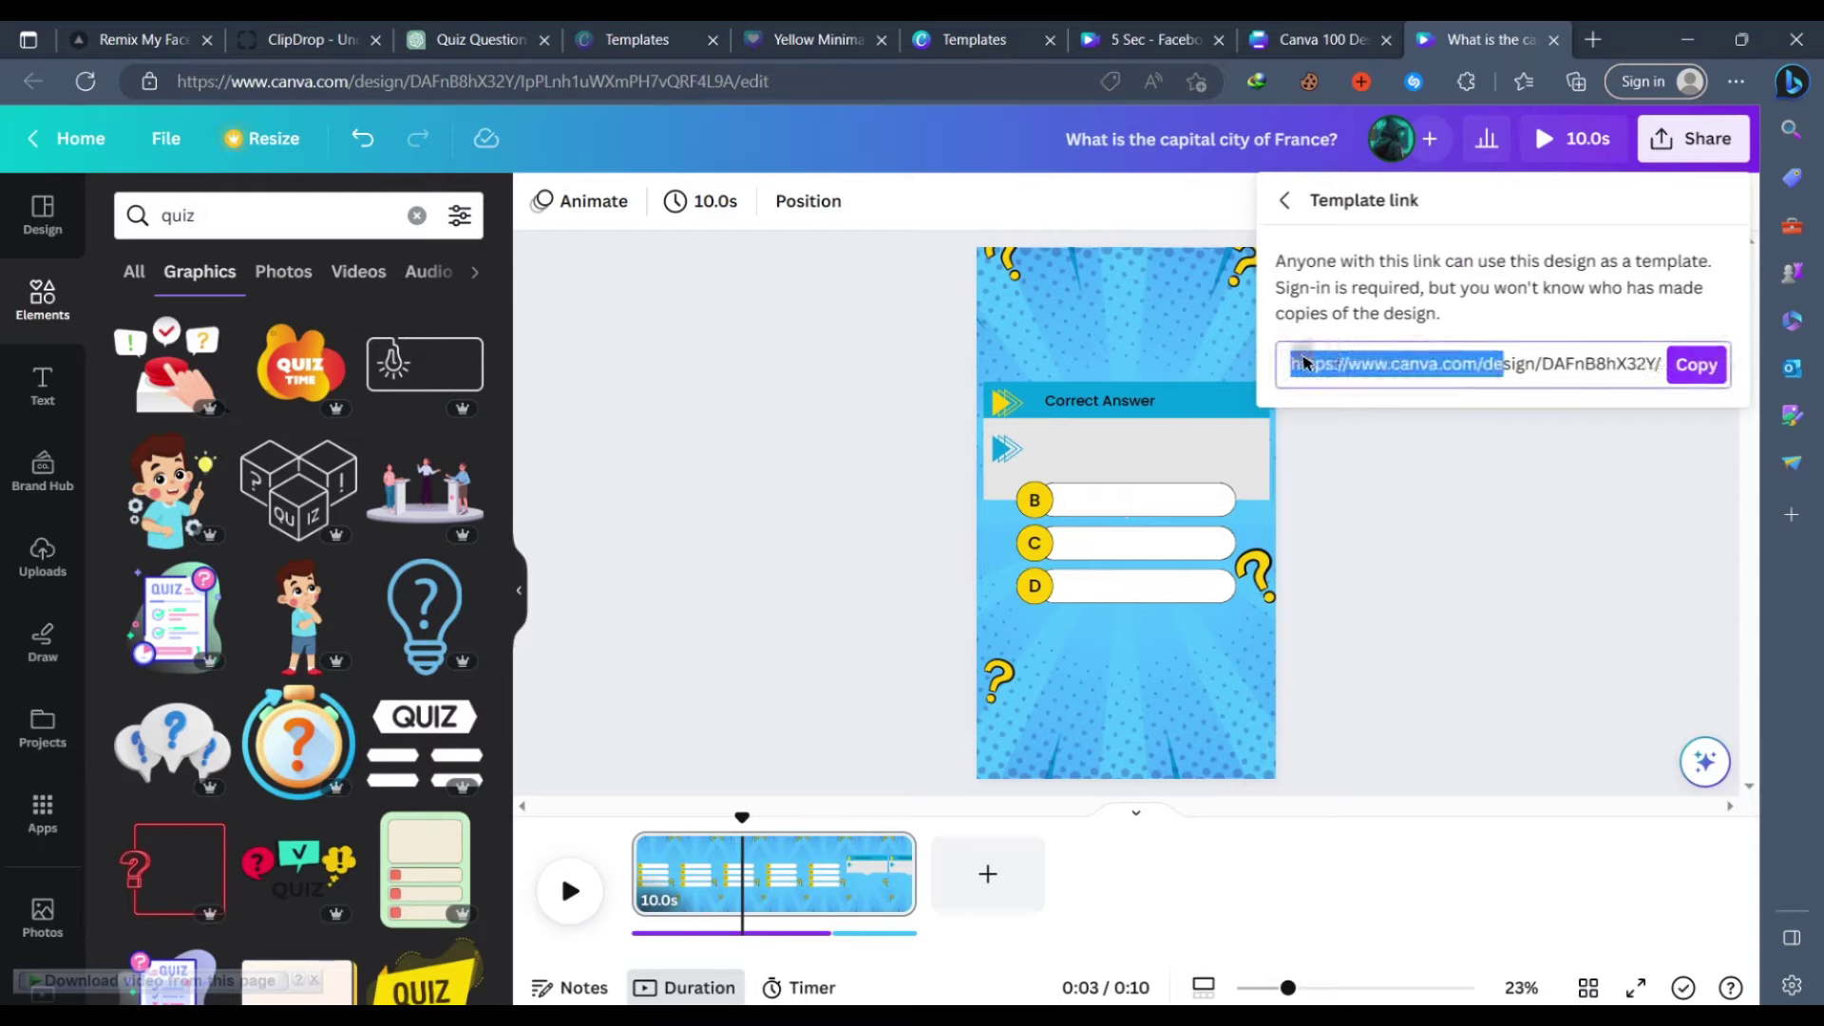
left_click(399, 927)
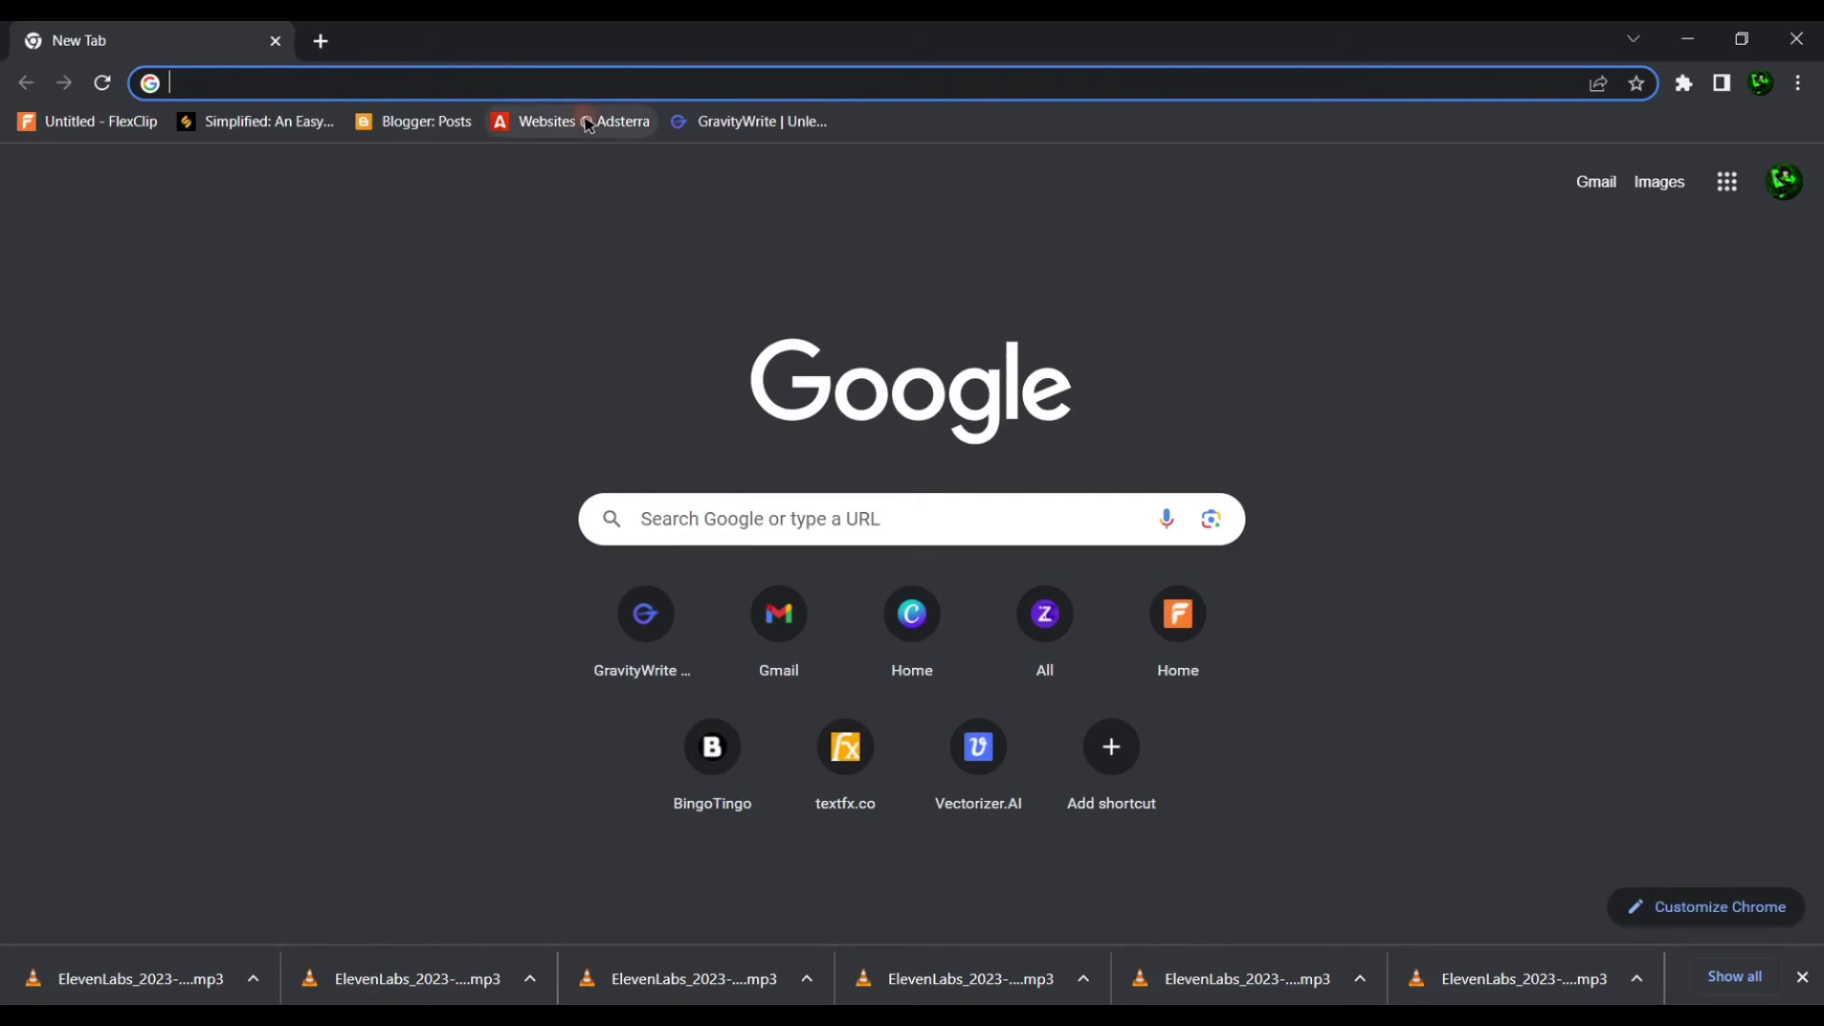
Open the pasted template link and make an editable copy with Use template.
key("ctrl+v")
key("Return")
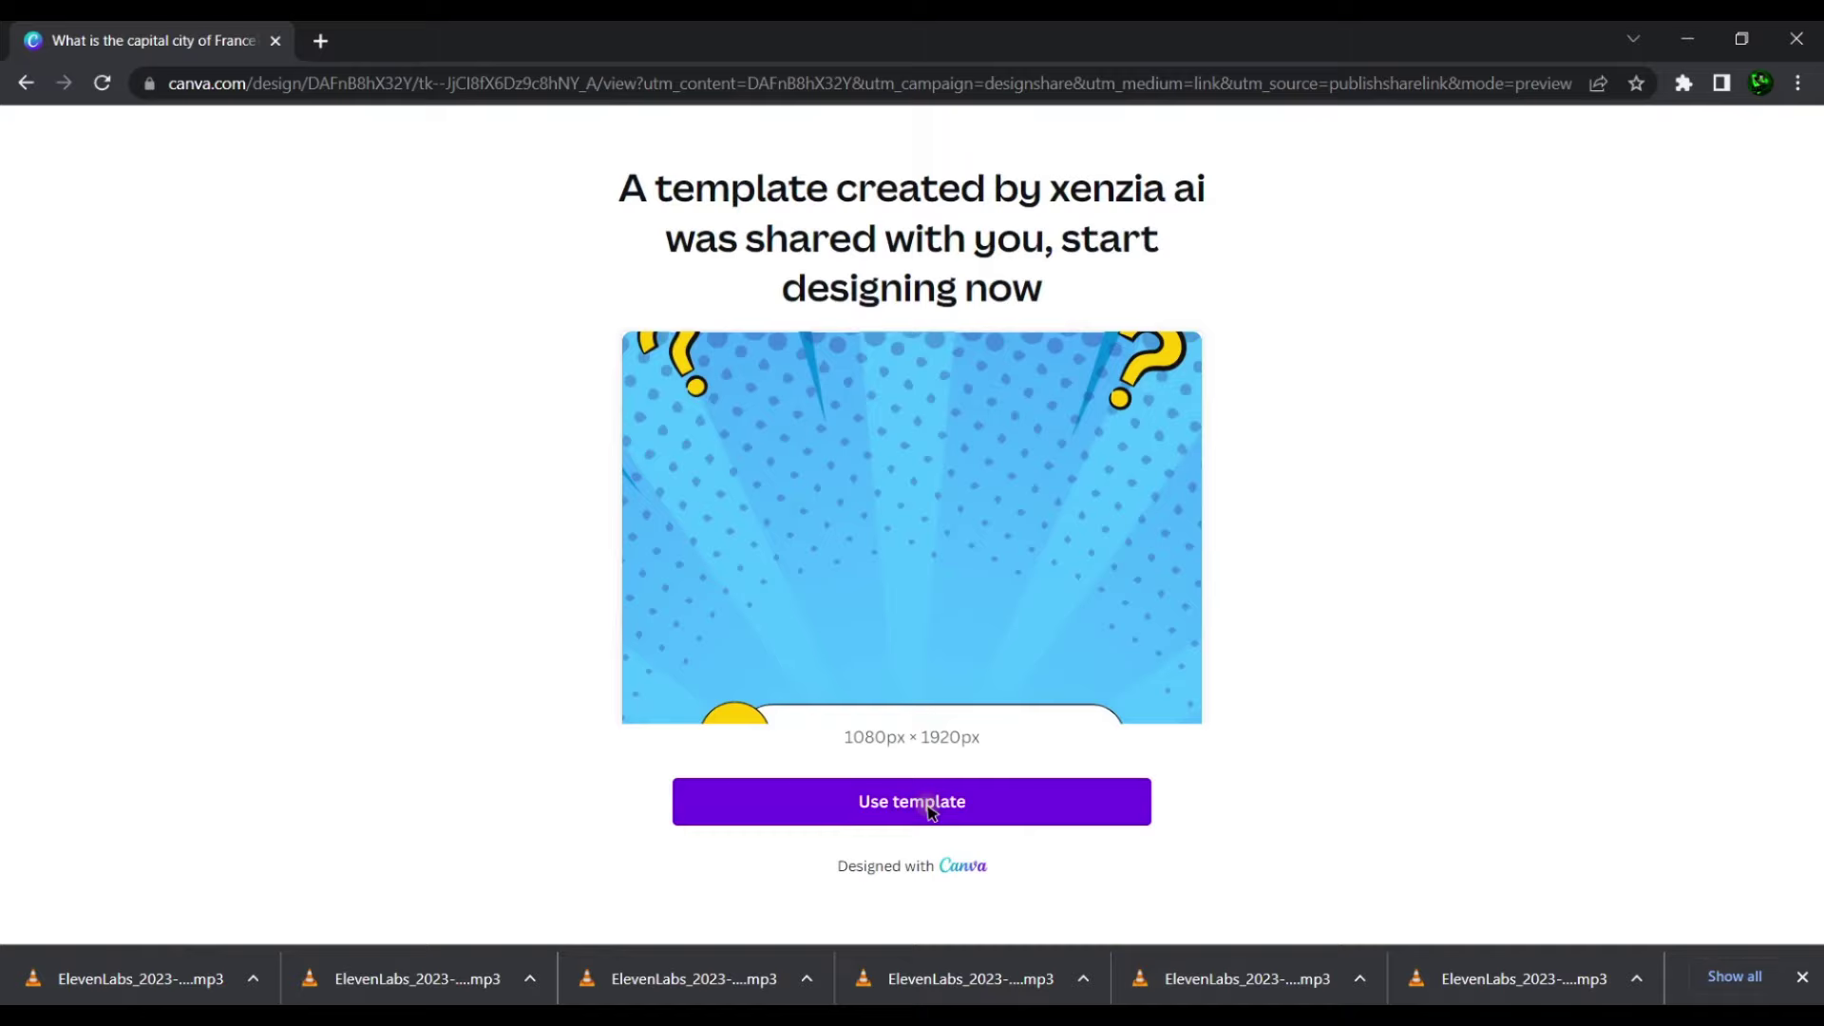
left_click(893, 803)
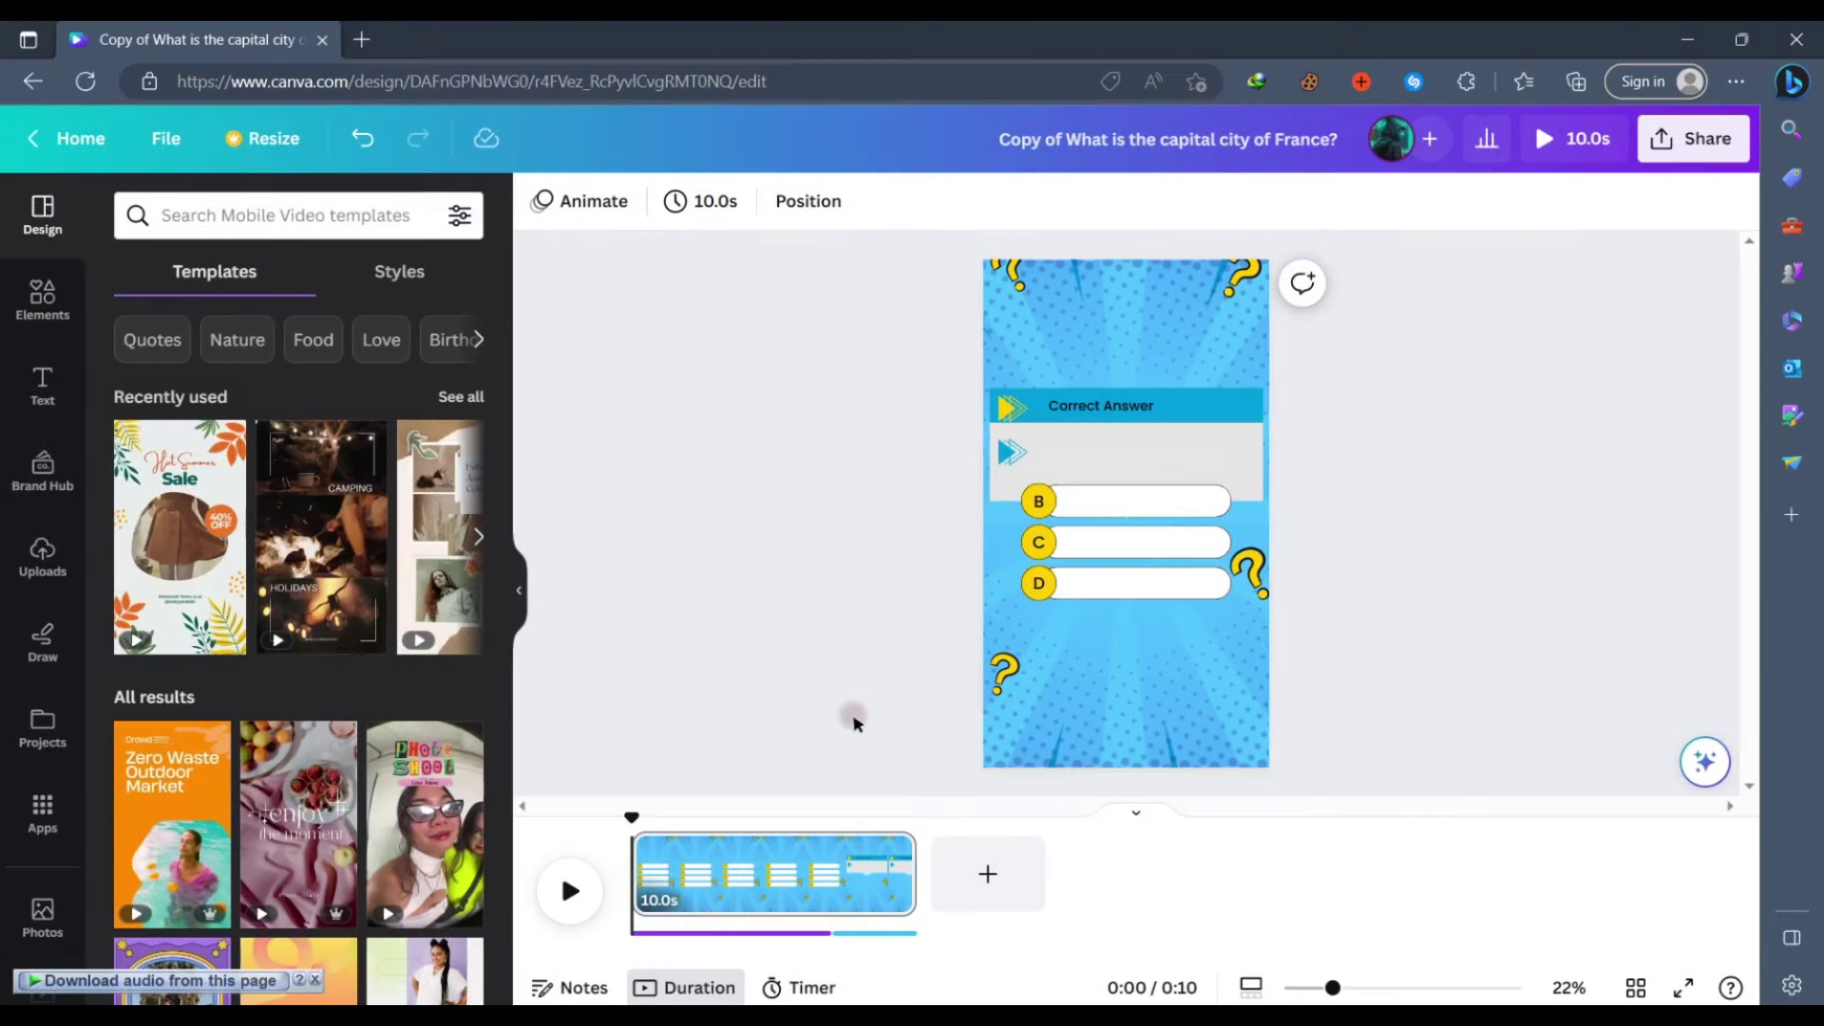
Download the quiz copy as a 1080p MP4 video file.
left_click(1693, 148)
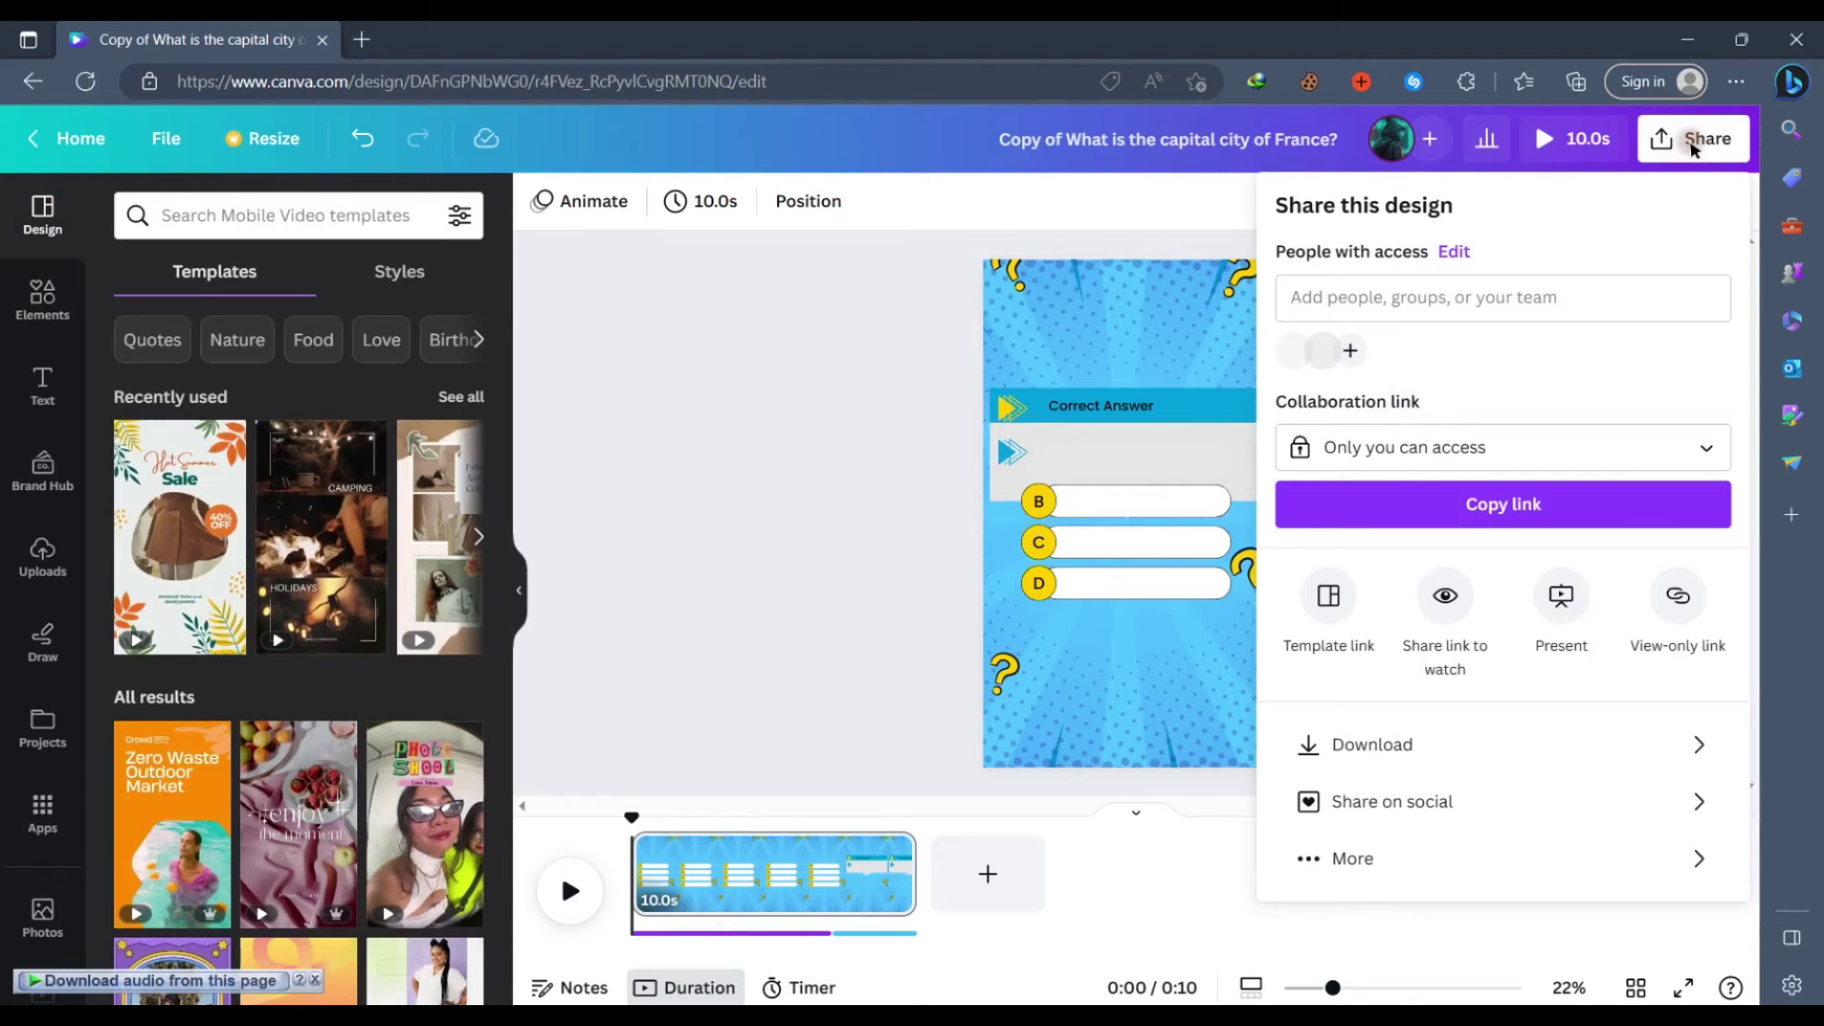
left_click(1422, 727)
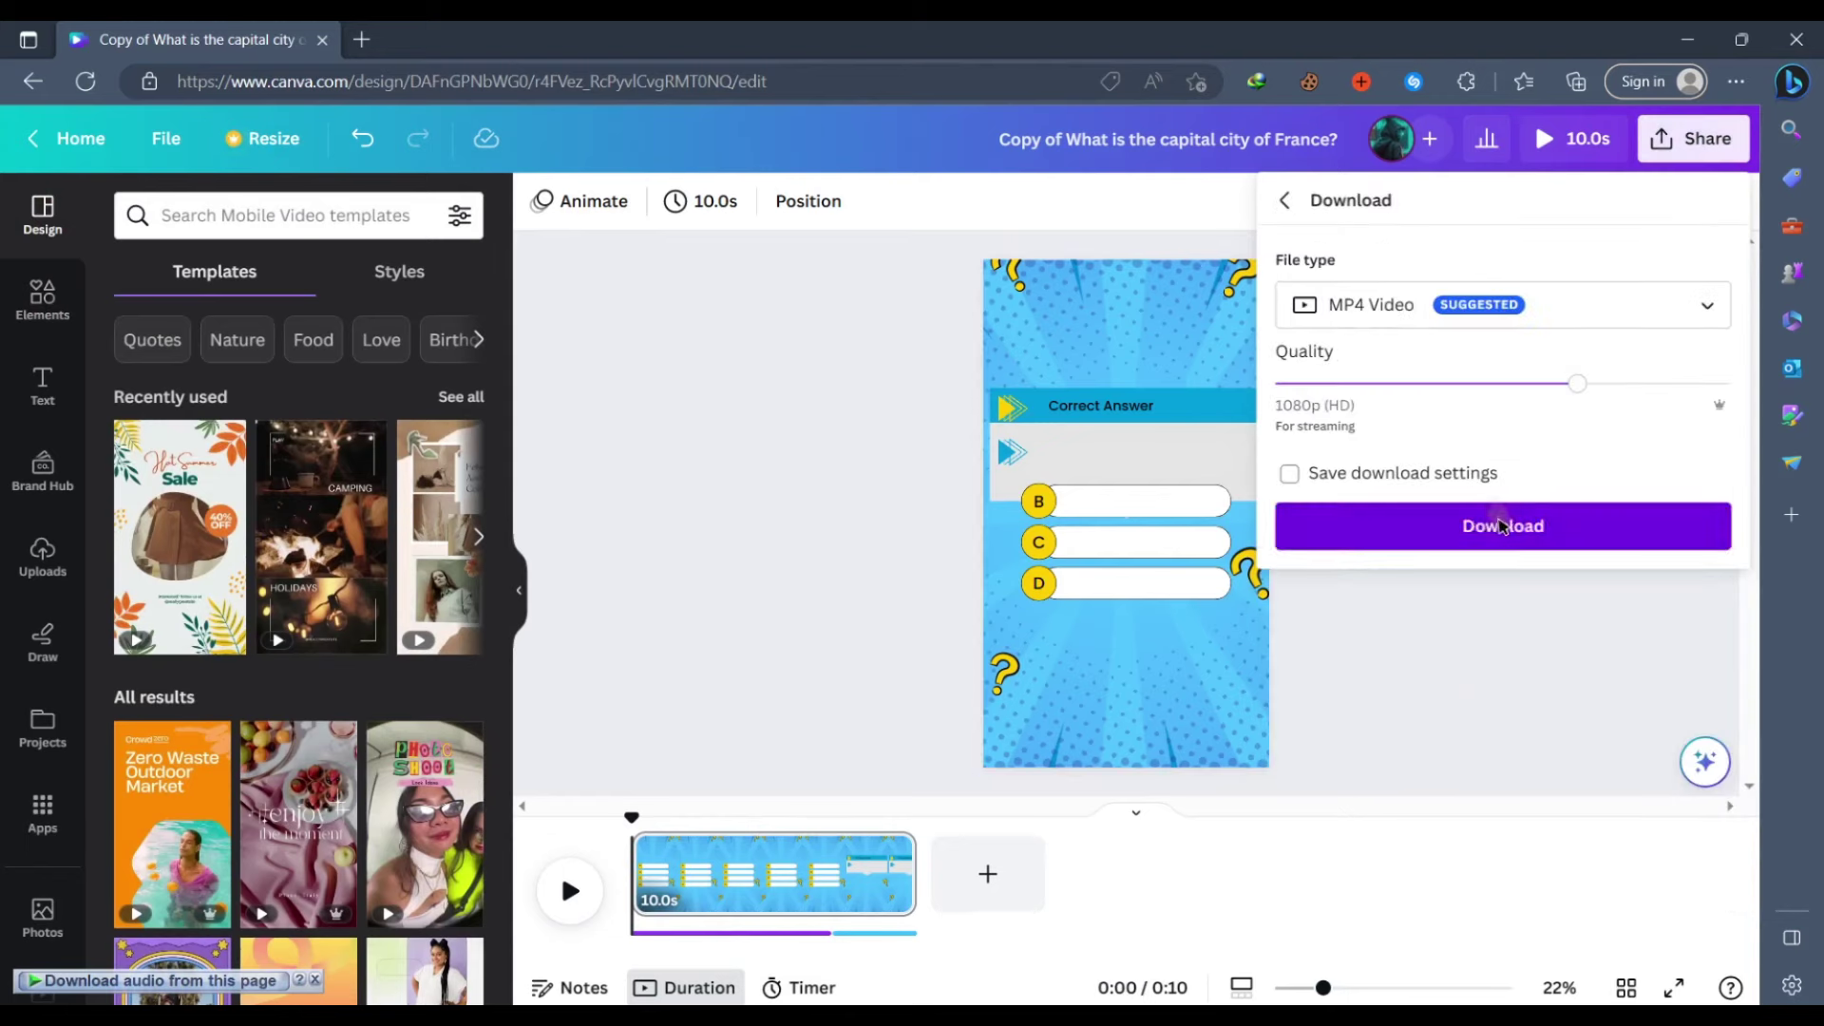
left_click(1501, 526)
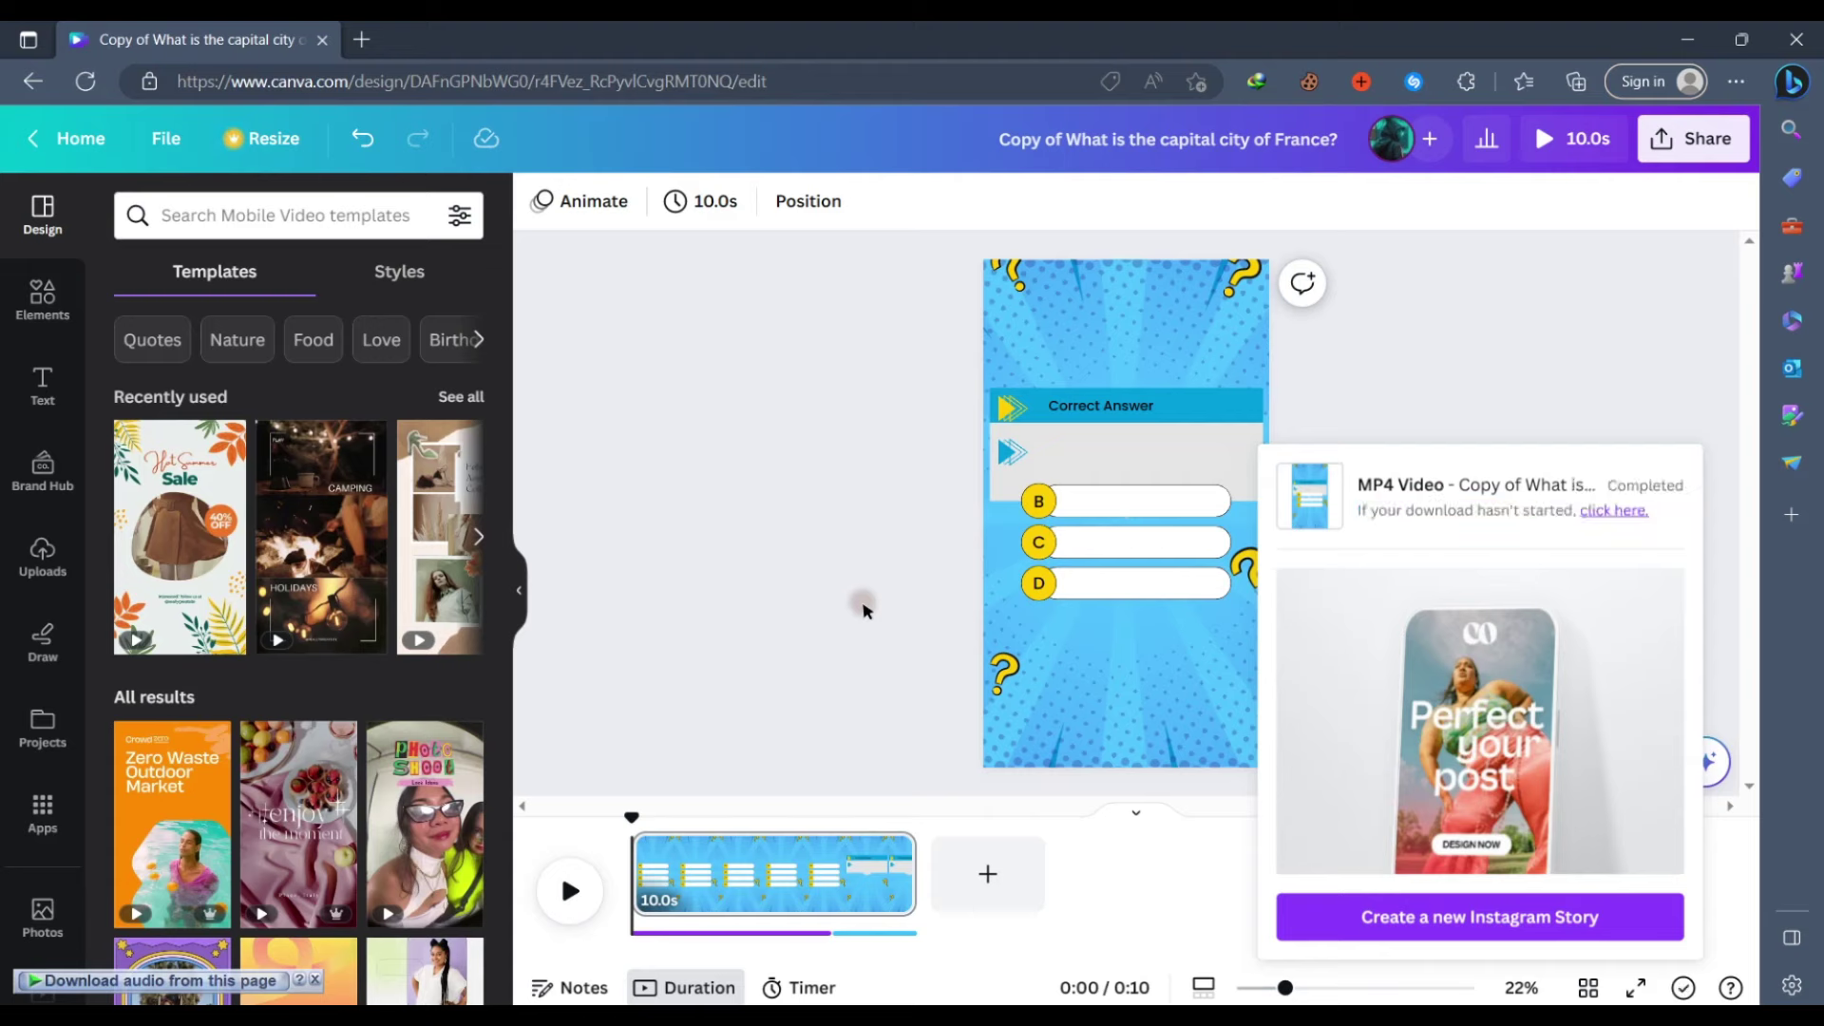
left_click(871, 625)
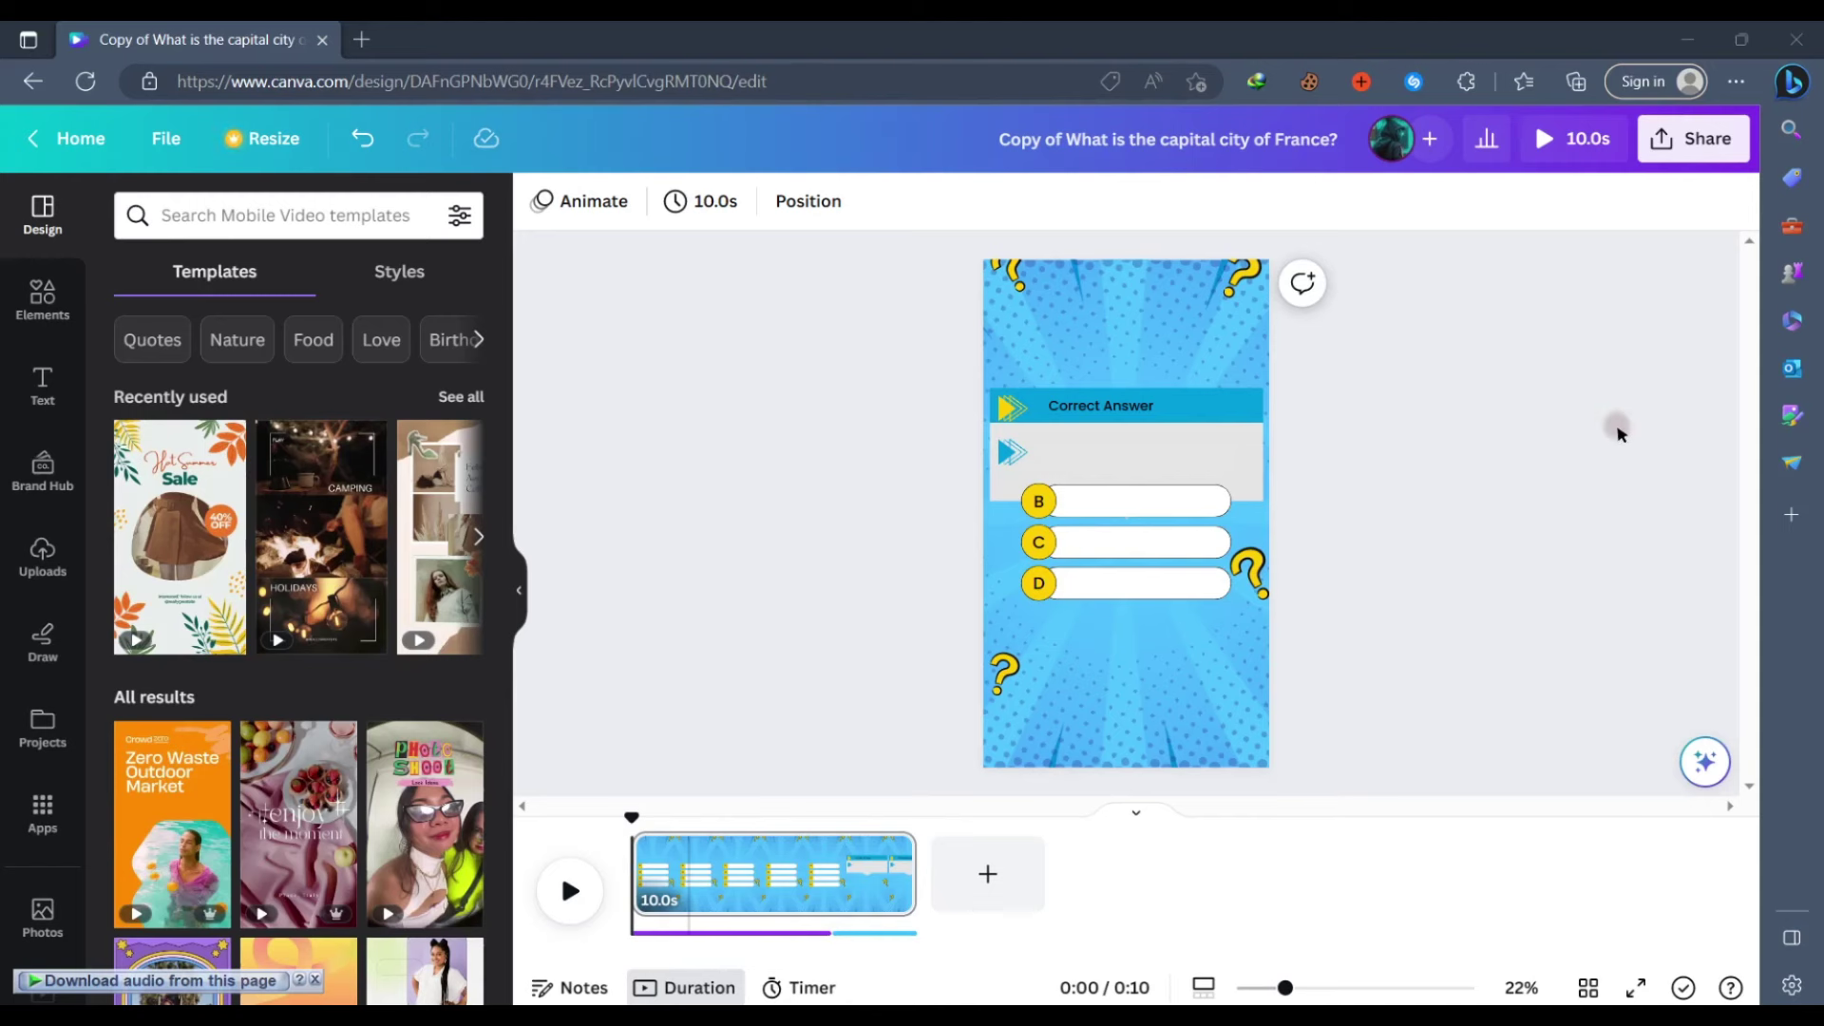
Delete every quiz element and the blue background image from the page.
mouse_move(1428, 249)
left_mouse_down()
mouse_move(868, 796)
mouse_move(887, 798)
left_mouse_up()
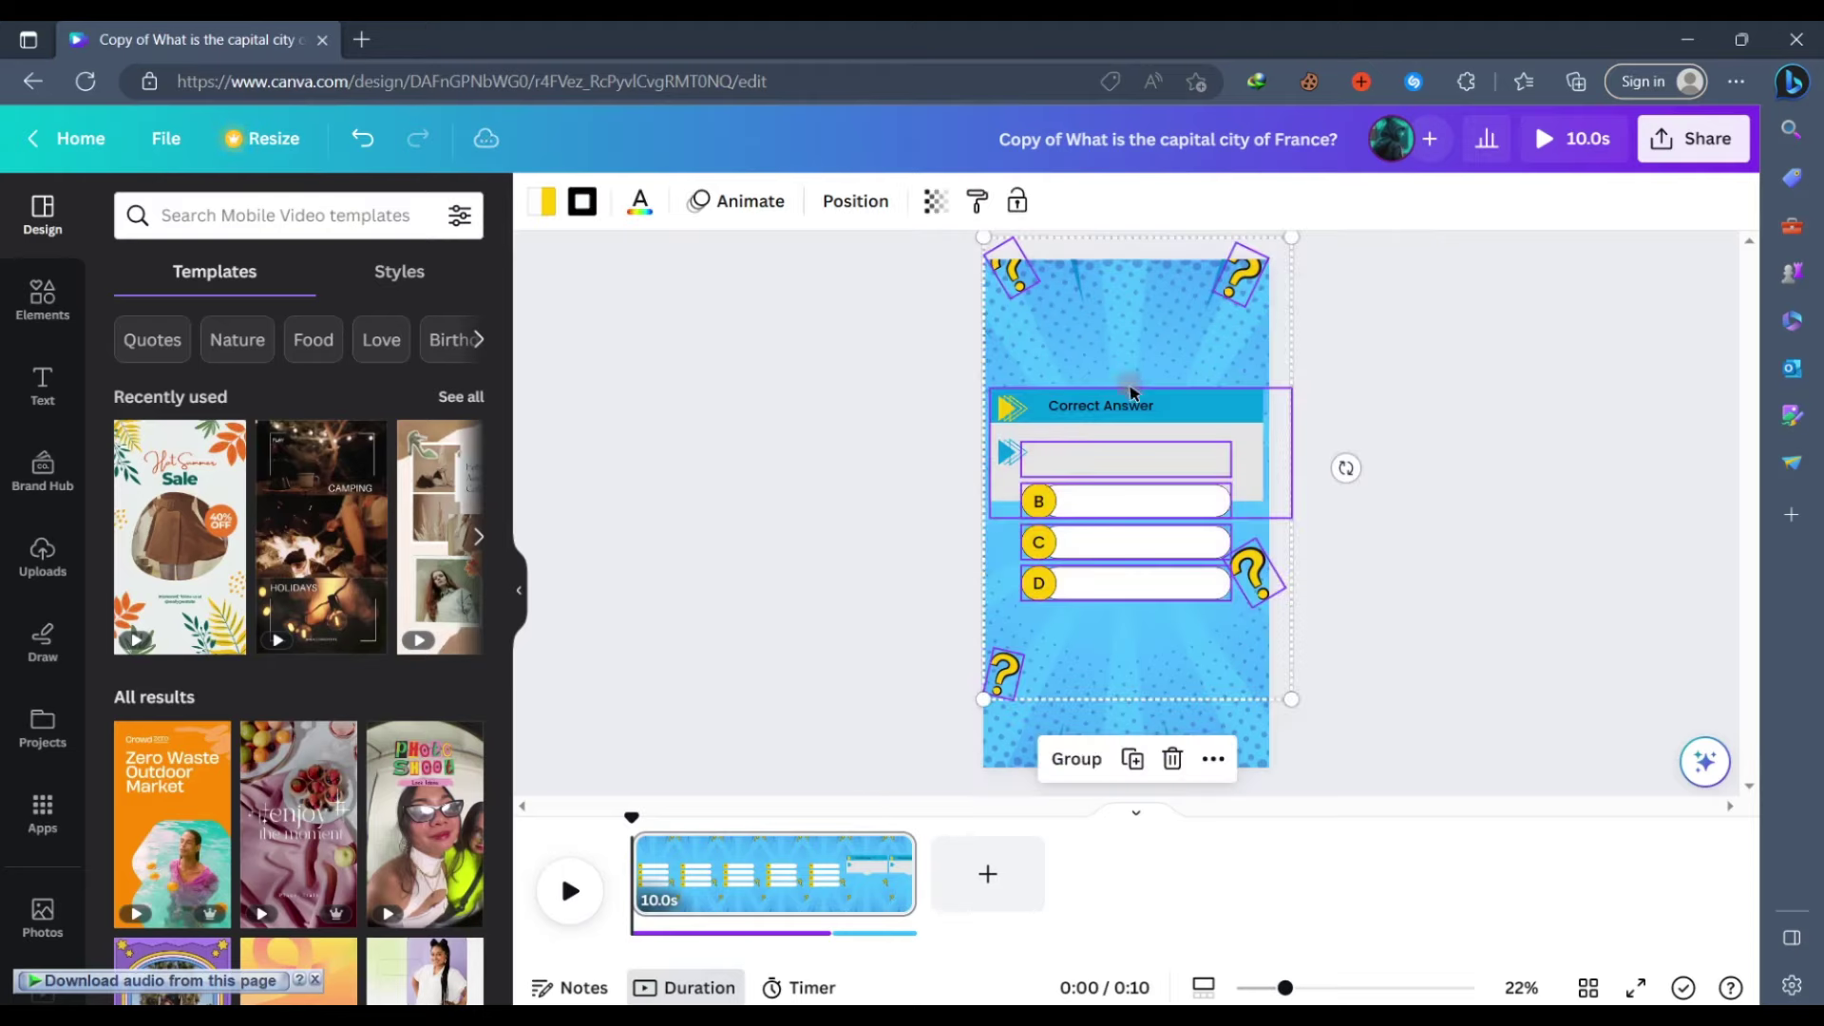
right_click(1131, 392)
left_click(1271, 619)
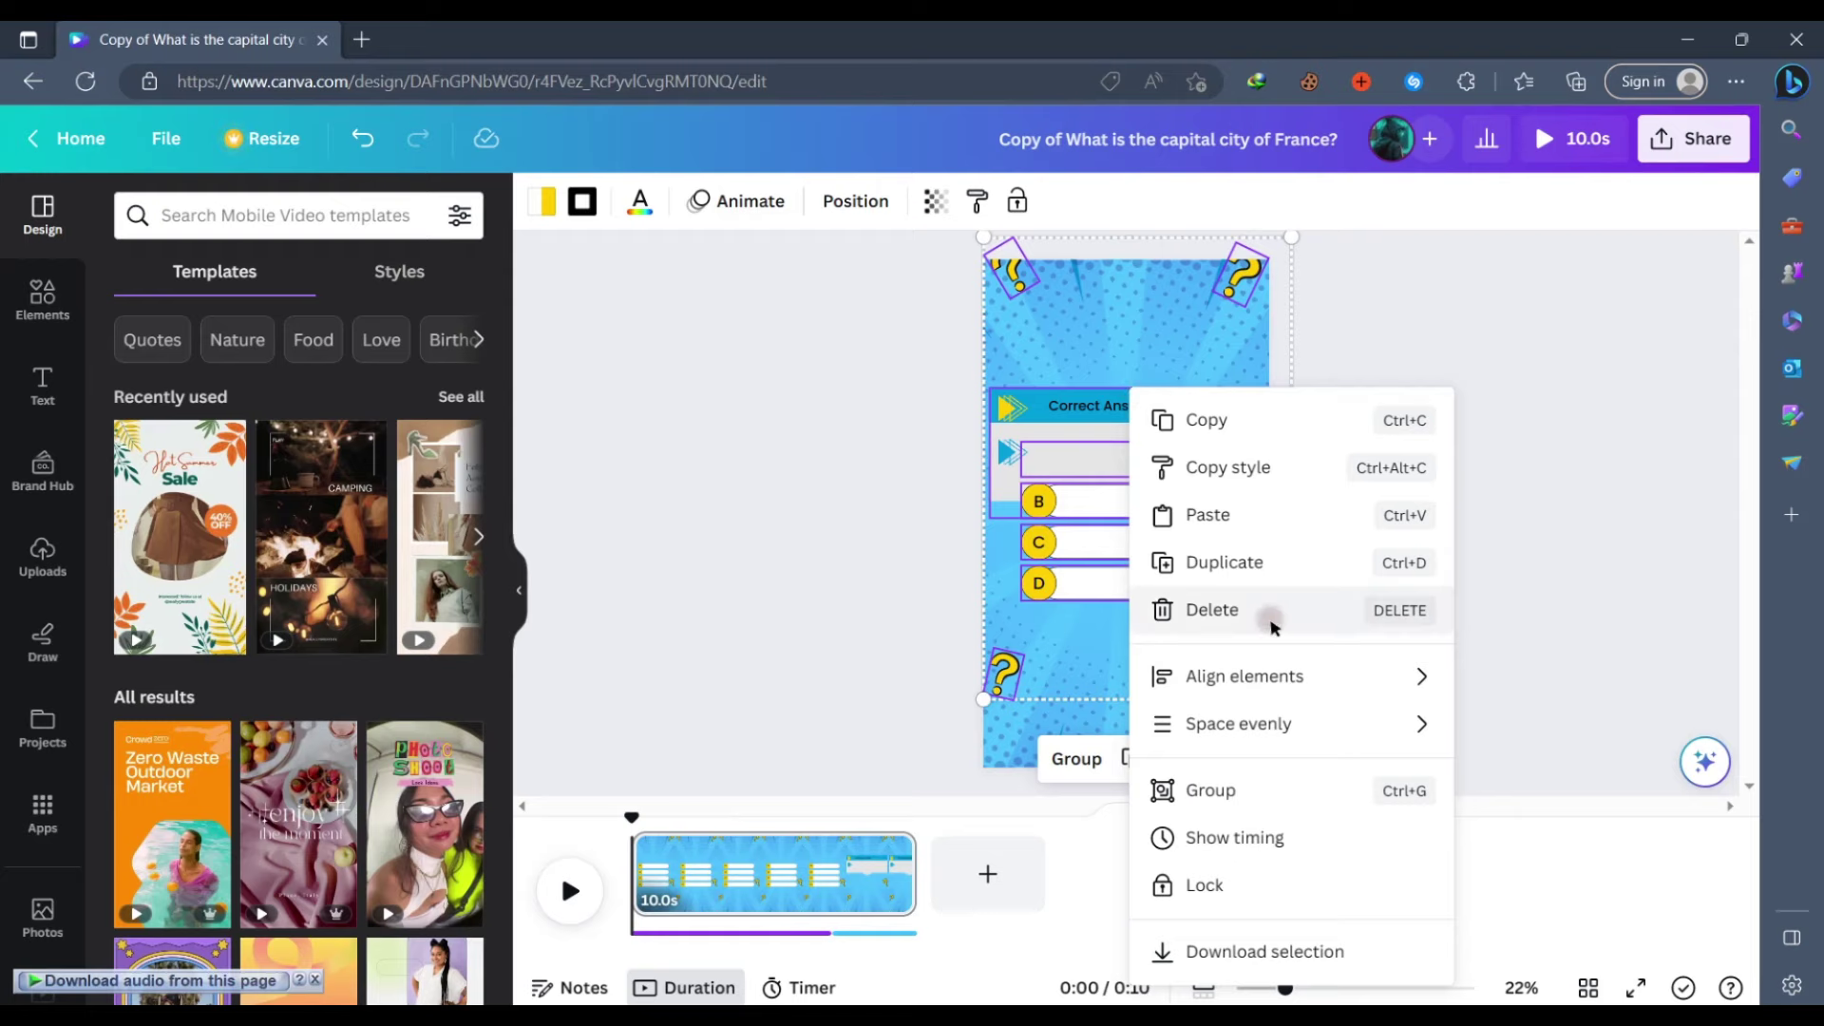
left_click(1328, 613)
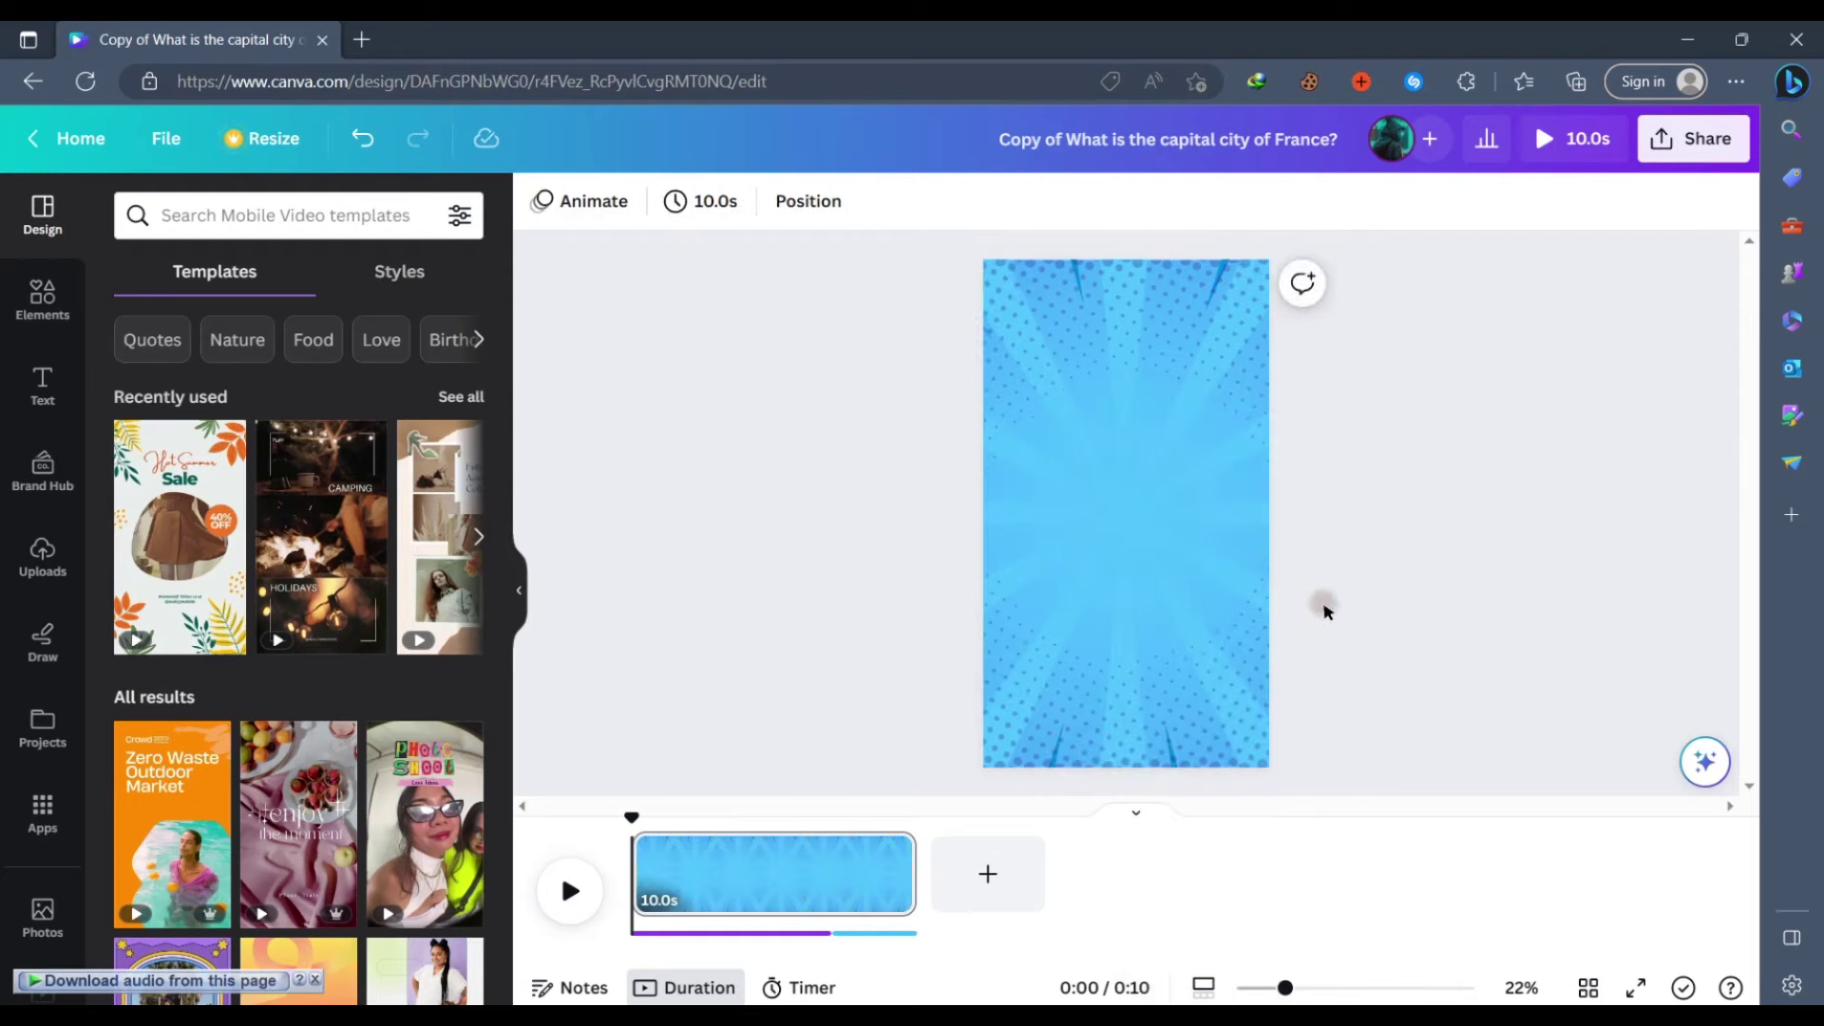
left_click(1151, 528)
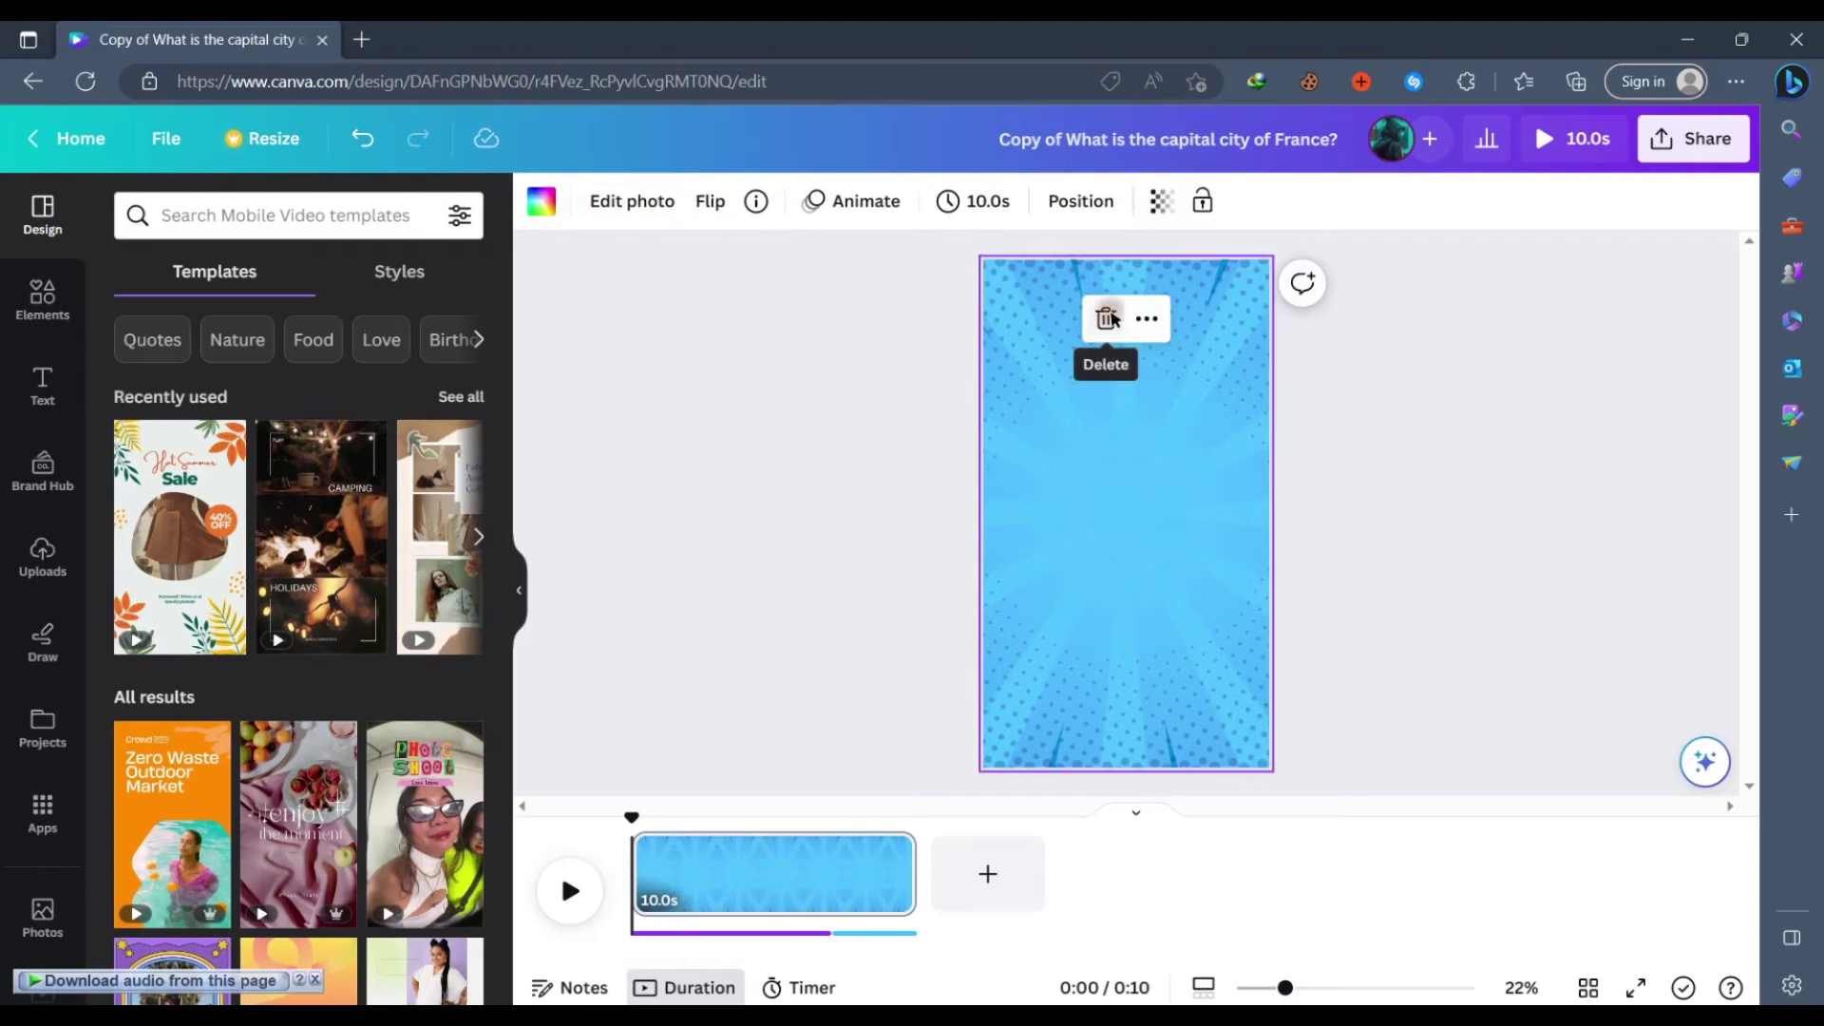
key("Delete")
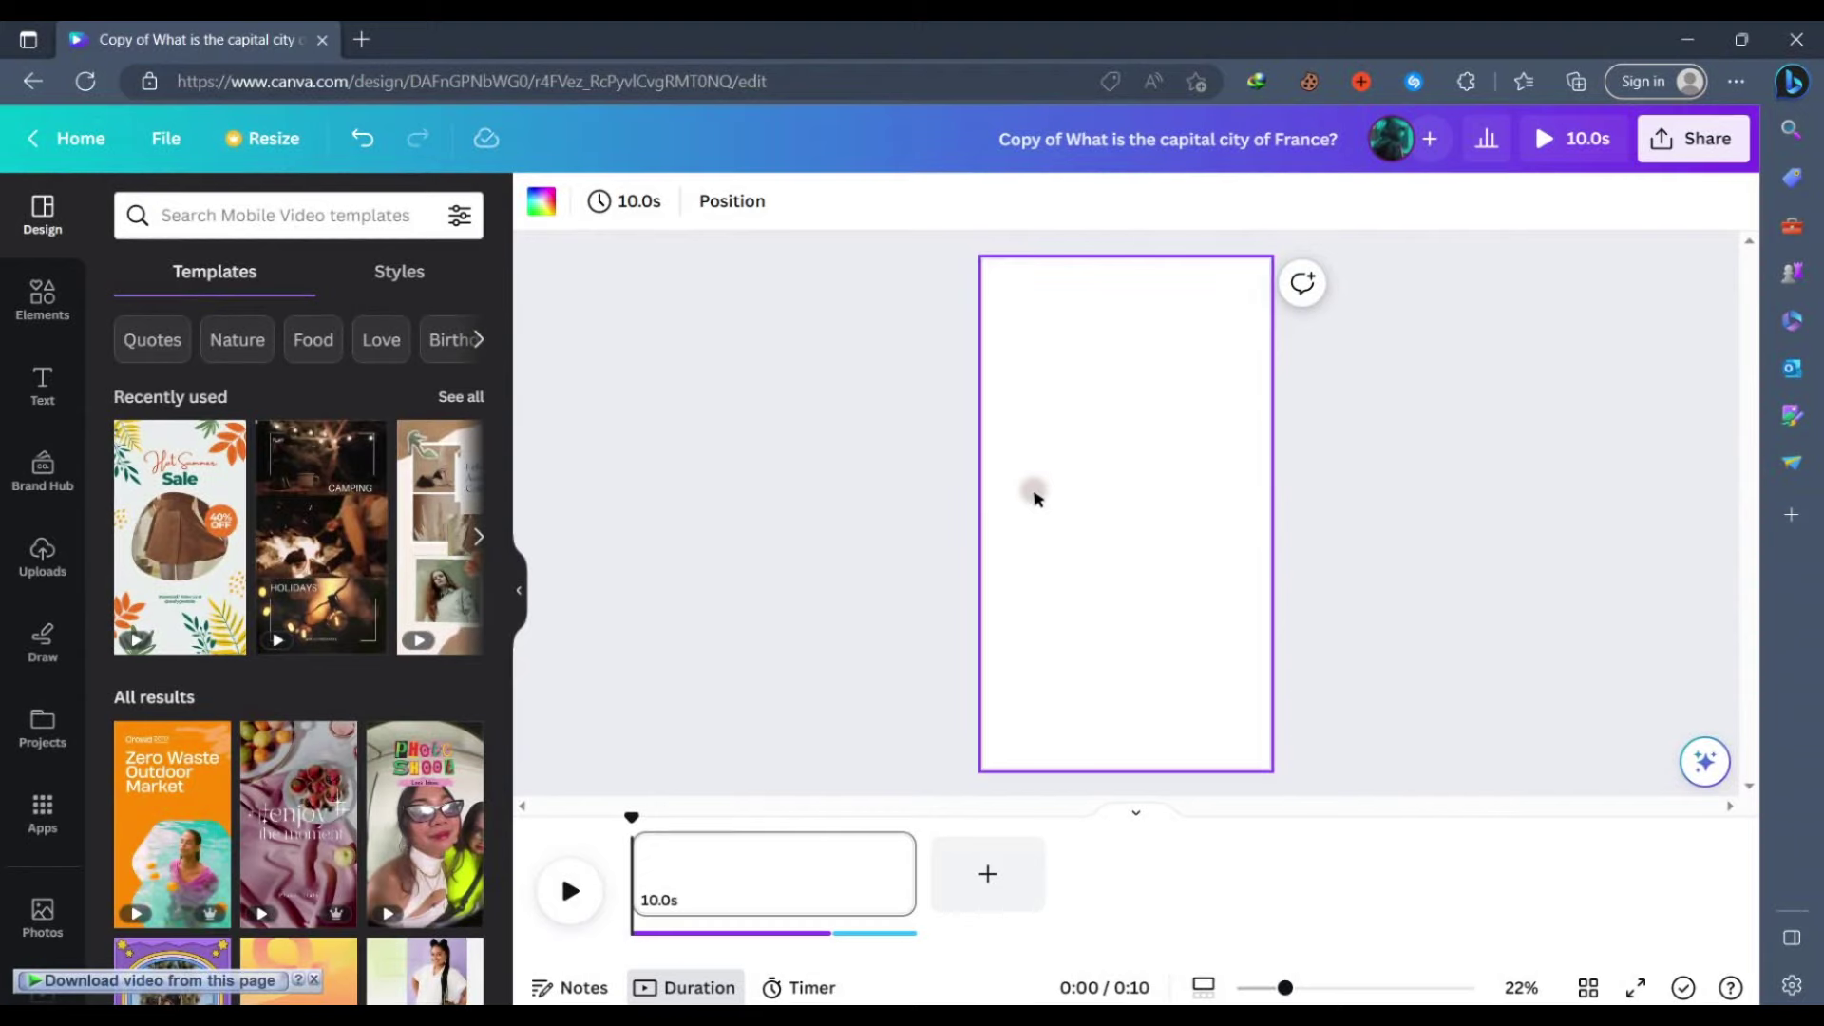
Upload the downloaded quiz MP4 and place it on the page as the background video.
left_click(765, 684)
left_click(1530, 969)
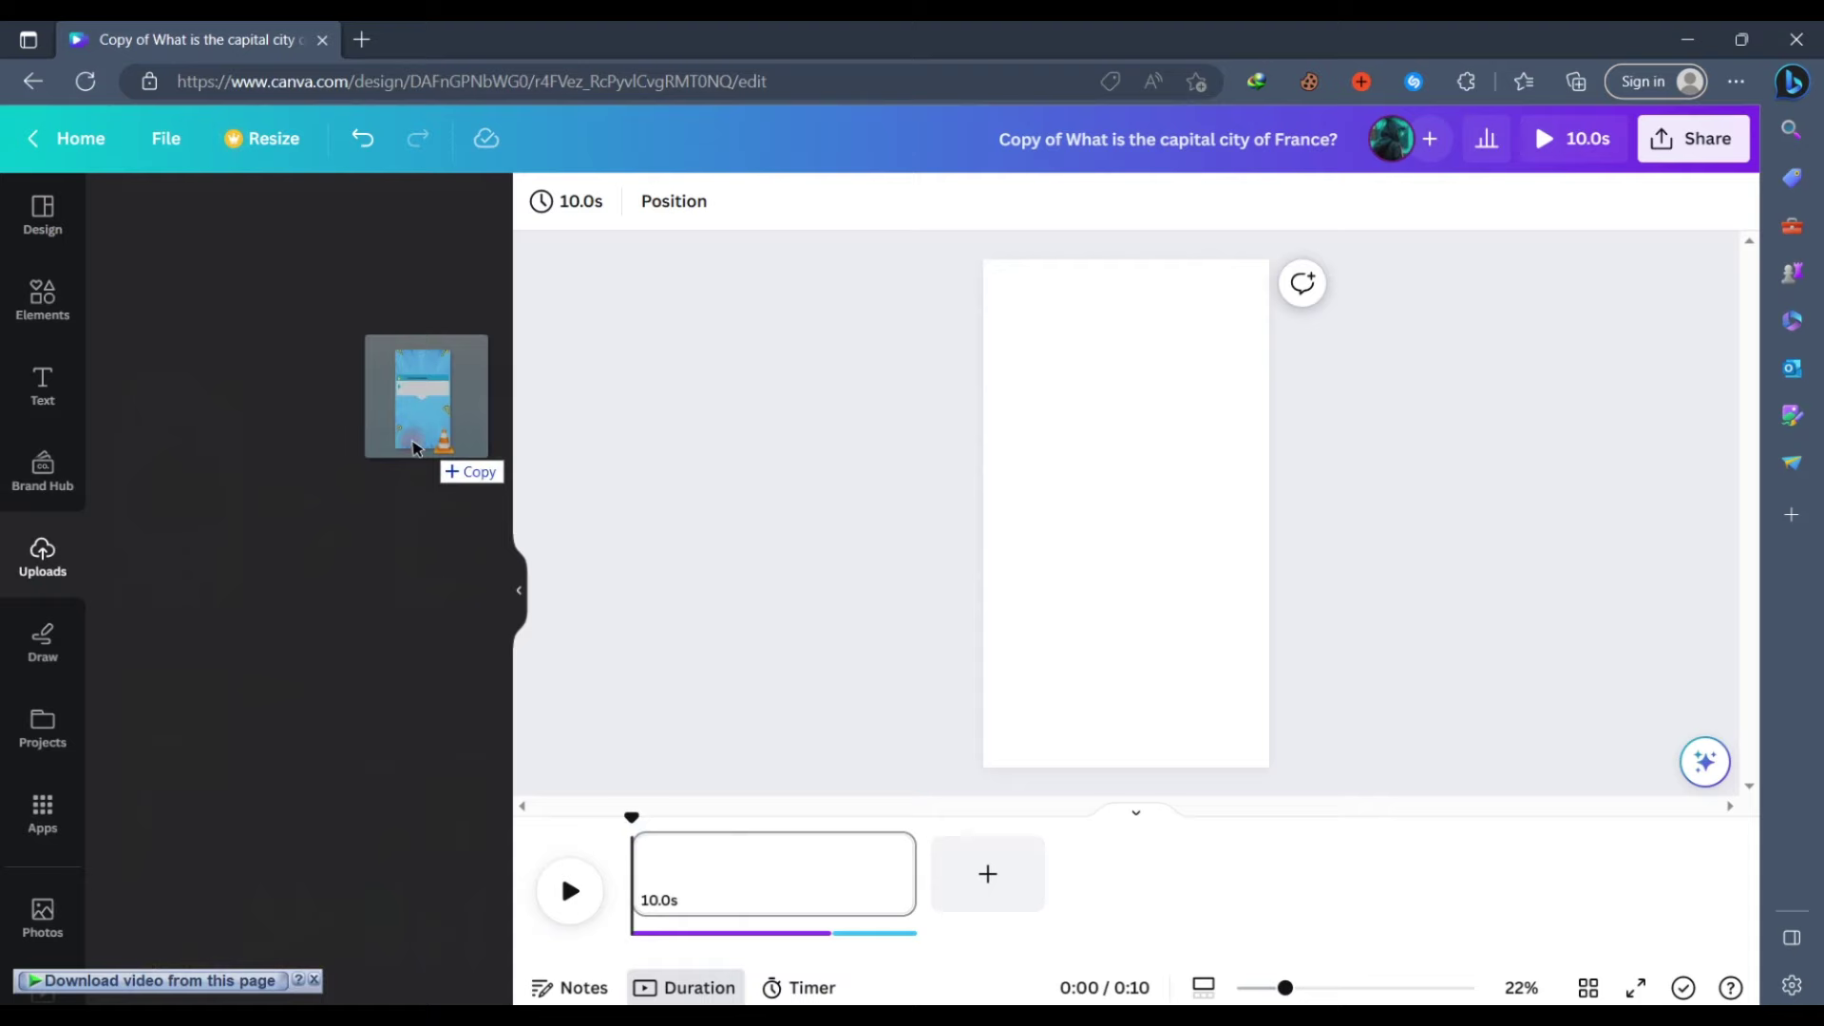
mouse_move(696, 735)
left_mouse_down()
mouse_move(272, 509)
mouse_move(243, 522)
left_mouse_up()
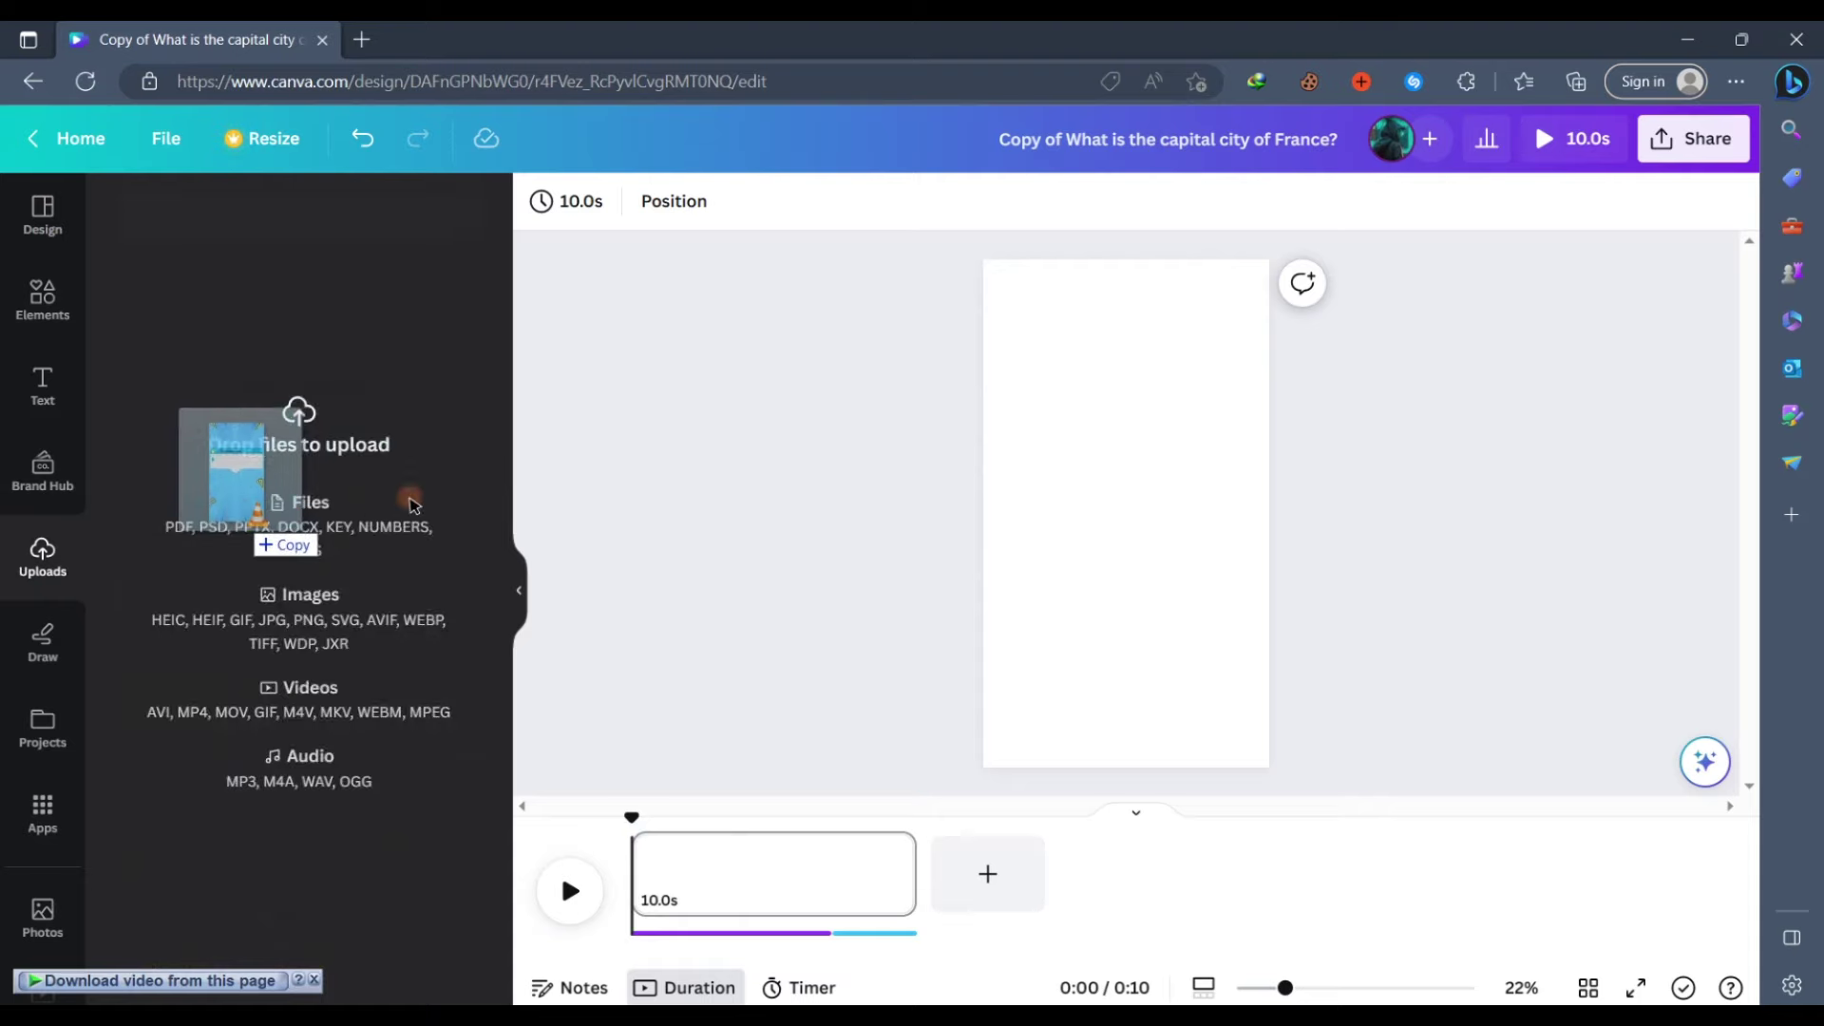
left_click_drag(414, 503, 414, 503)
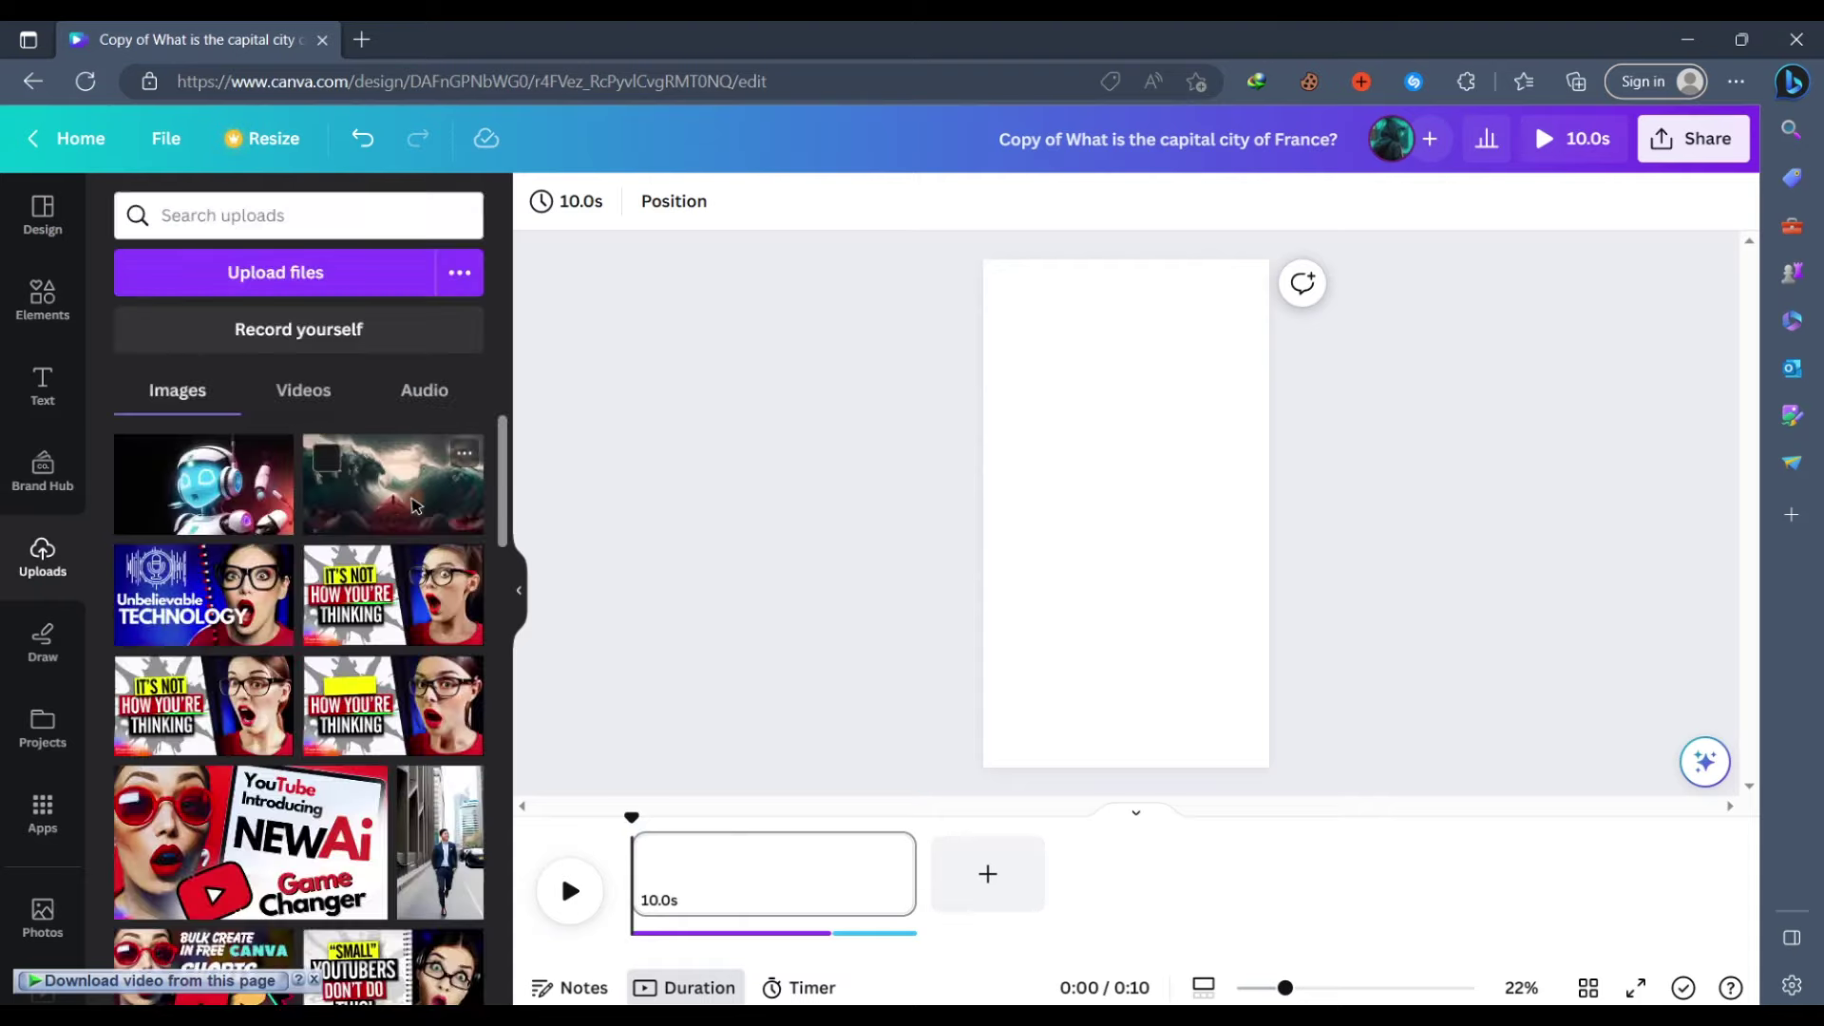
left_click(300, 388)
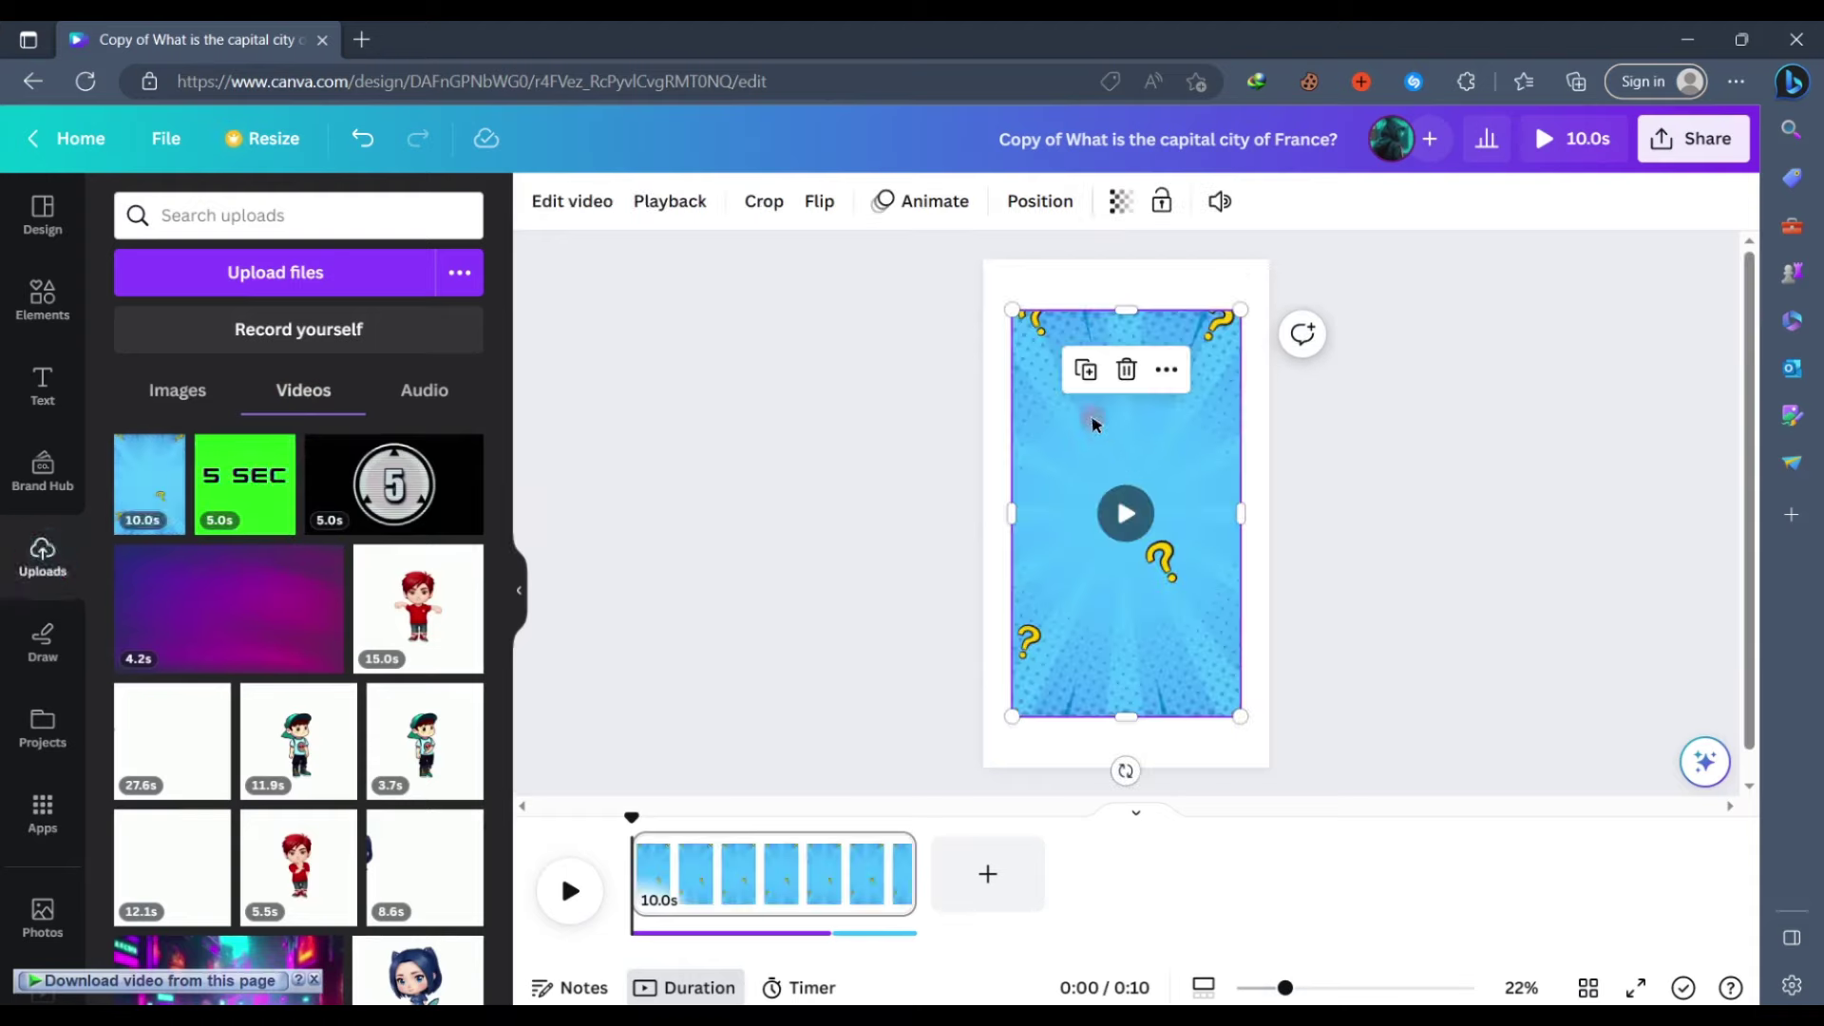
left_click_drag(1087, 412, 1058, 361)
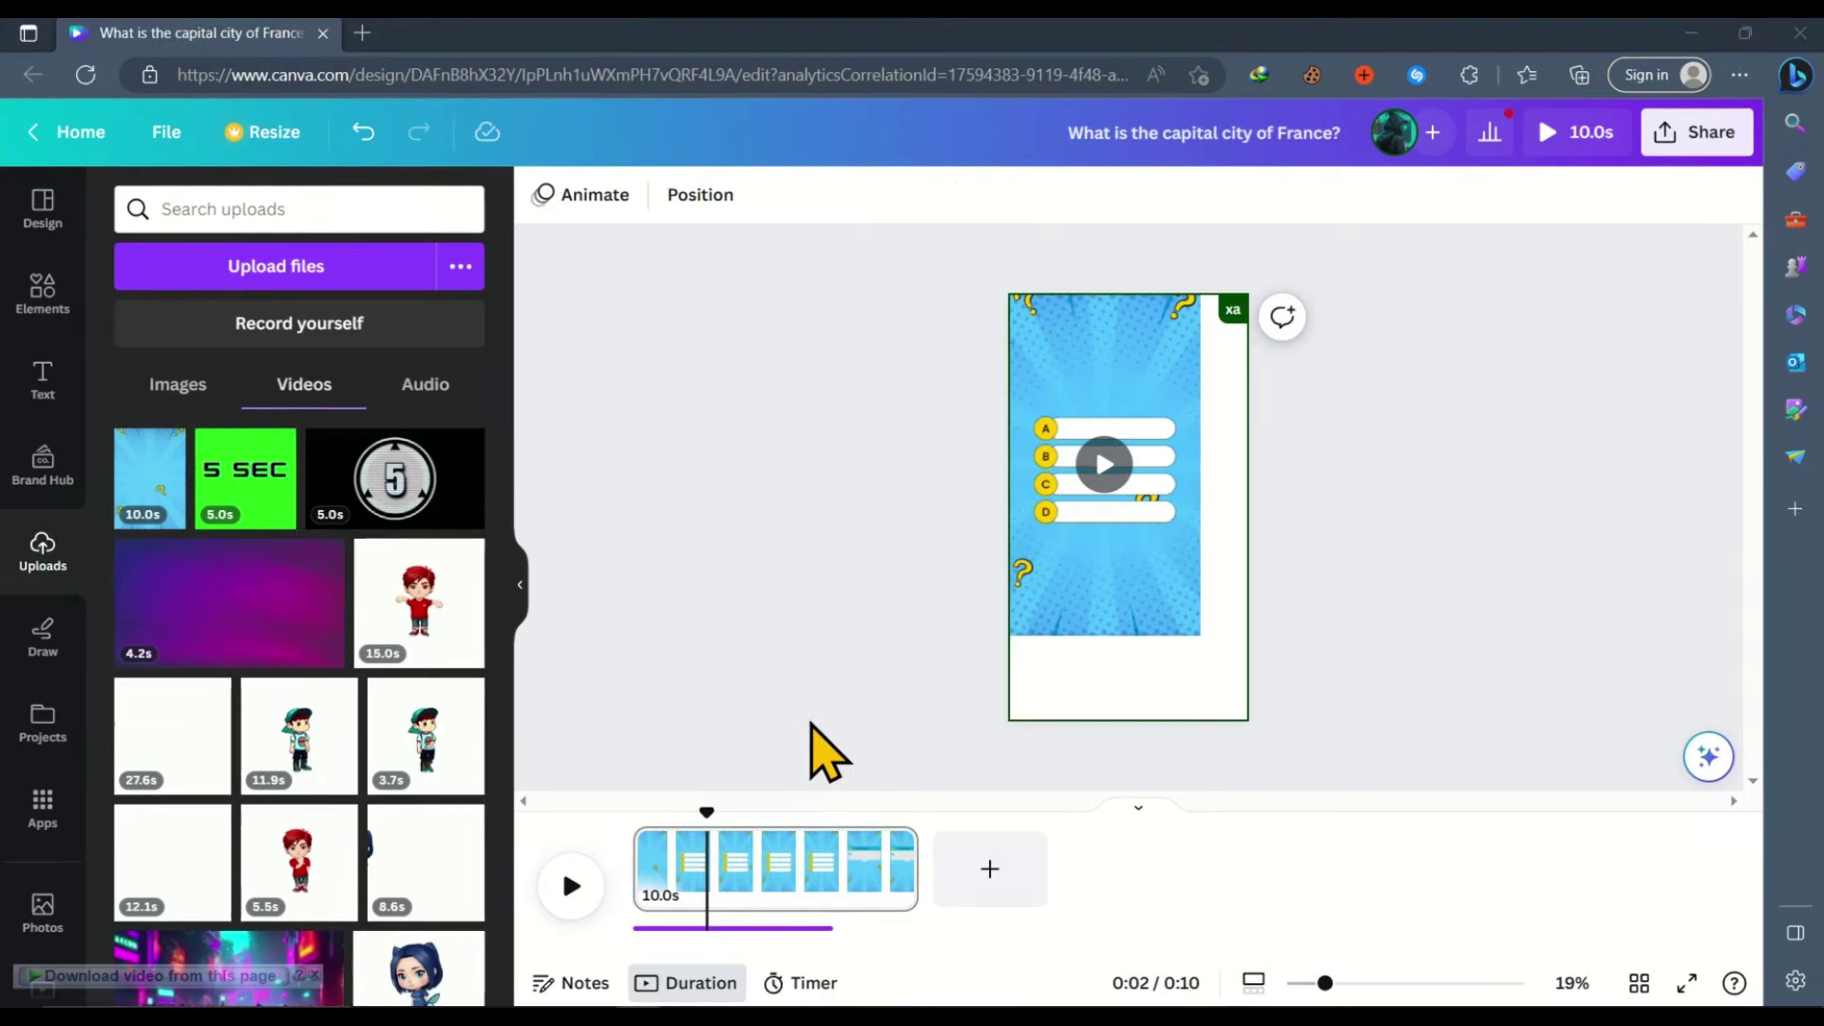
Add a top subheading and body-text placeholders on answer rows A, B, C and D.
left_click(38, 385)
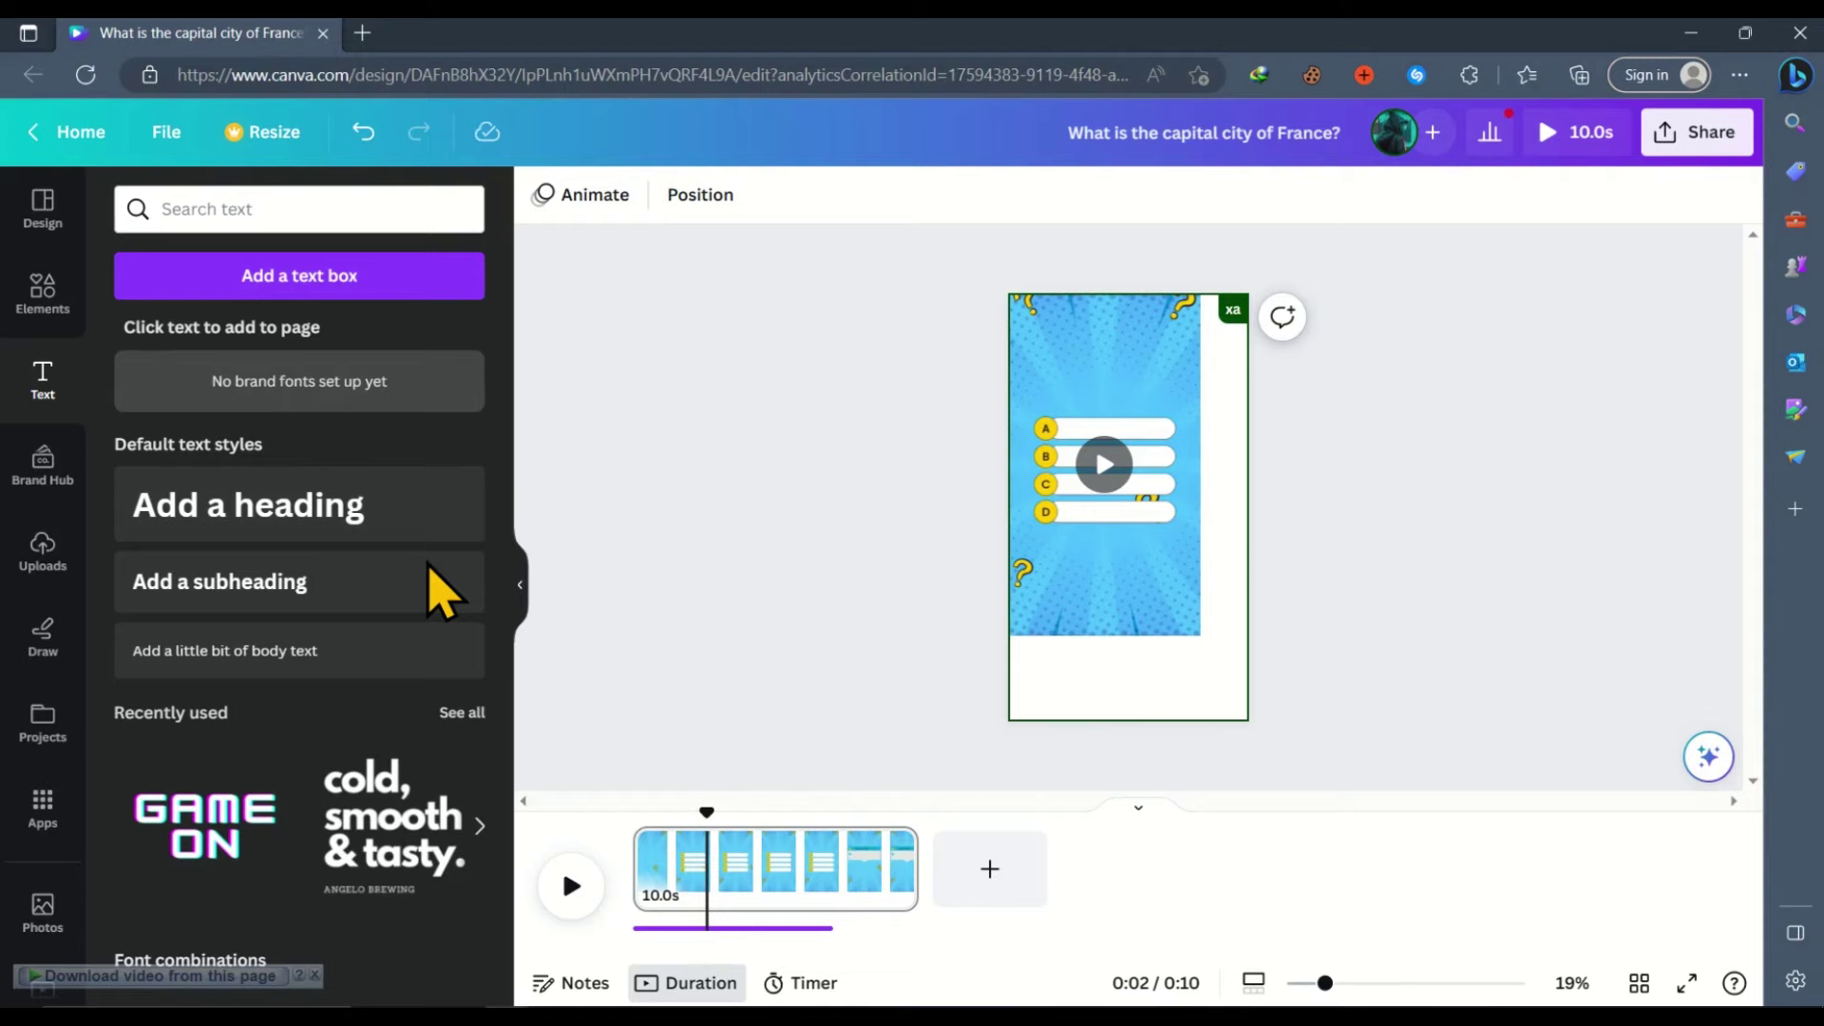
left_click(214, 613)
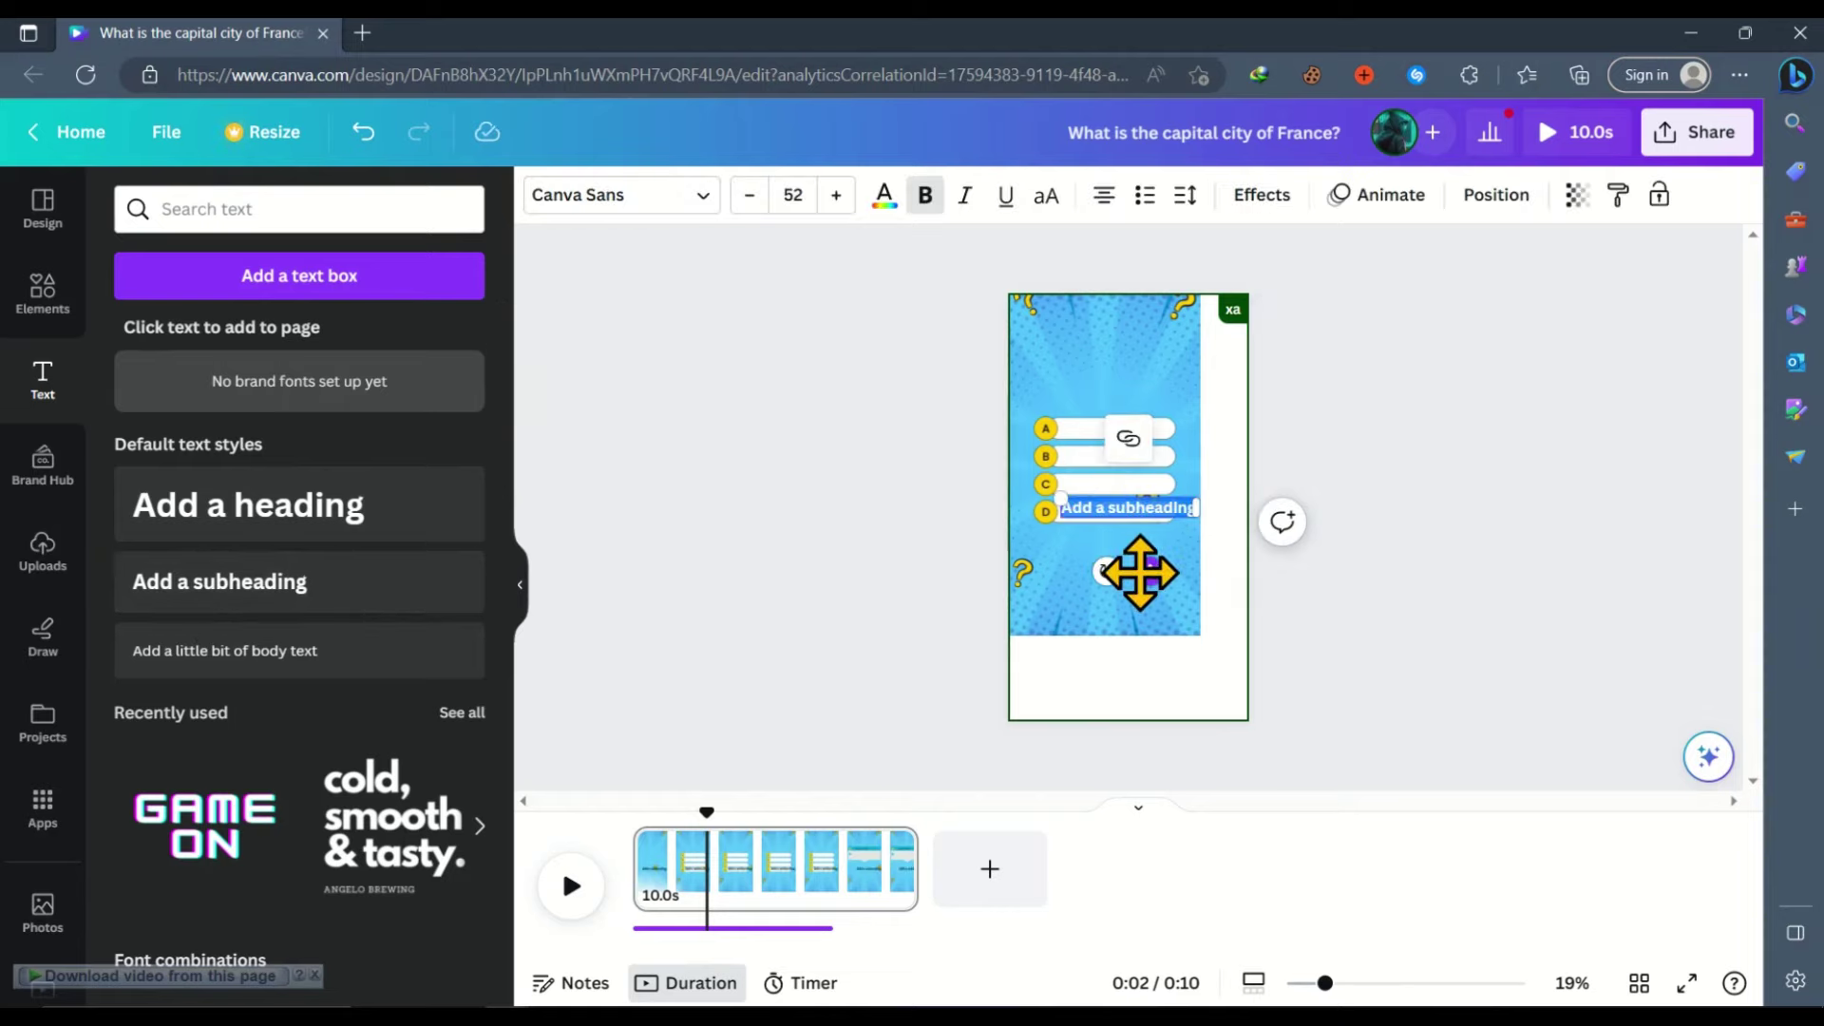
left_click_drag(1148, 571, 1109, 406)
left_click_drag(225, 650, 1140, 493)
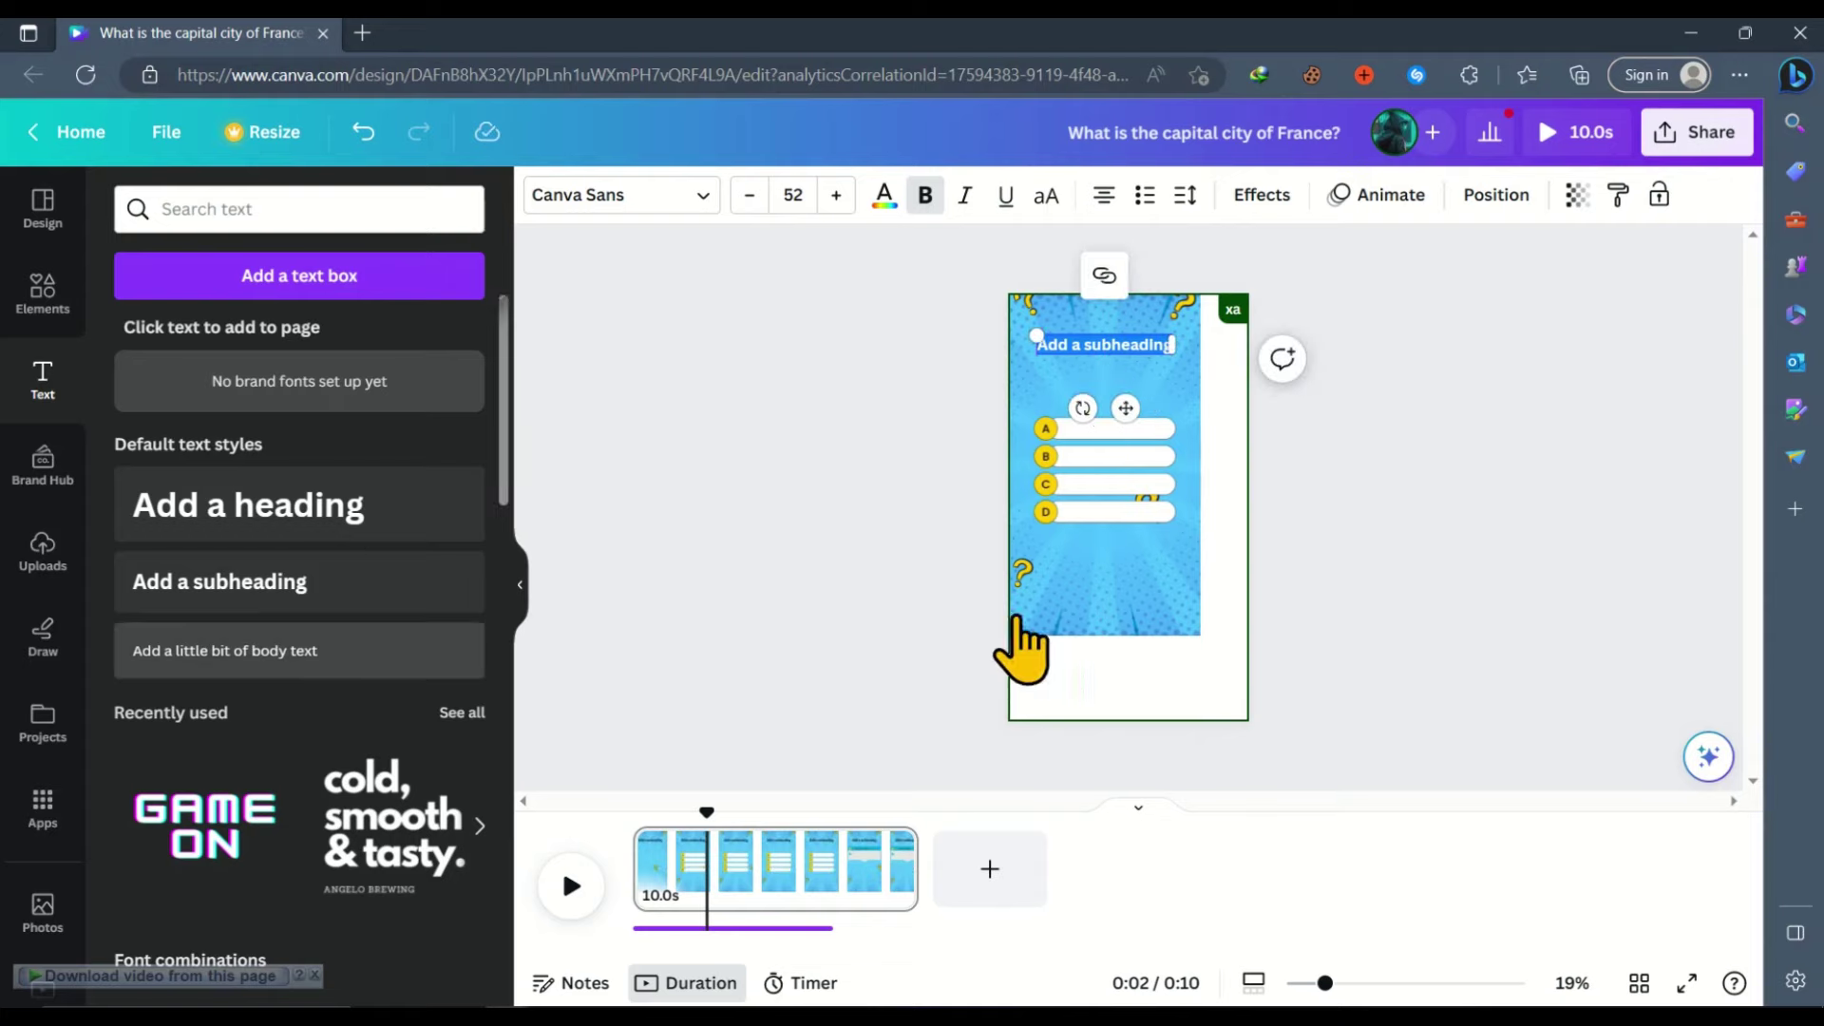
scroll(1222, 407, "up", 5, "ctrl")
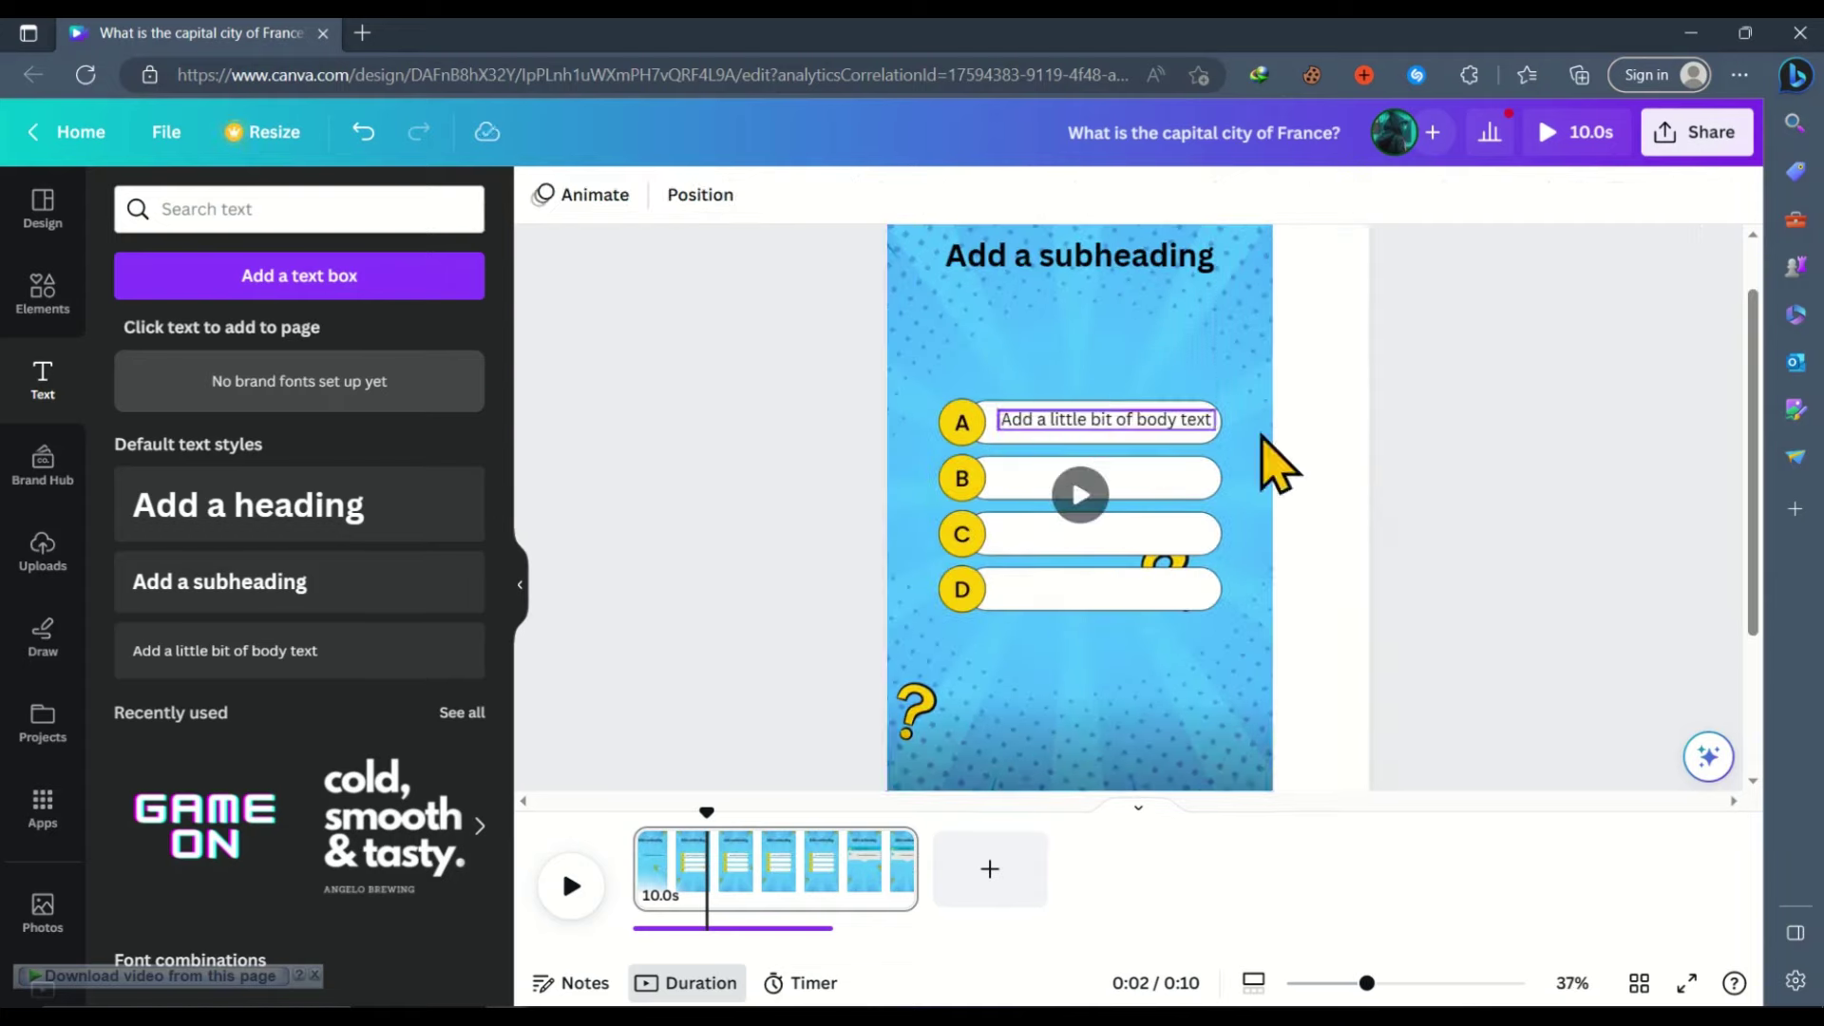
left_click_drag(1131, 488, 1124, 546)
left_click(1067, 419)
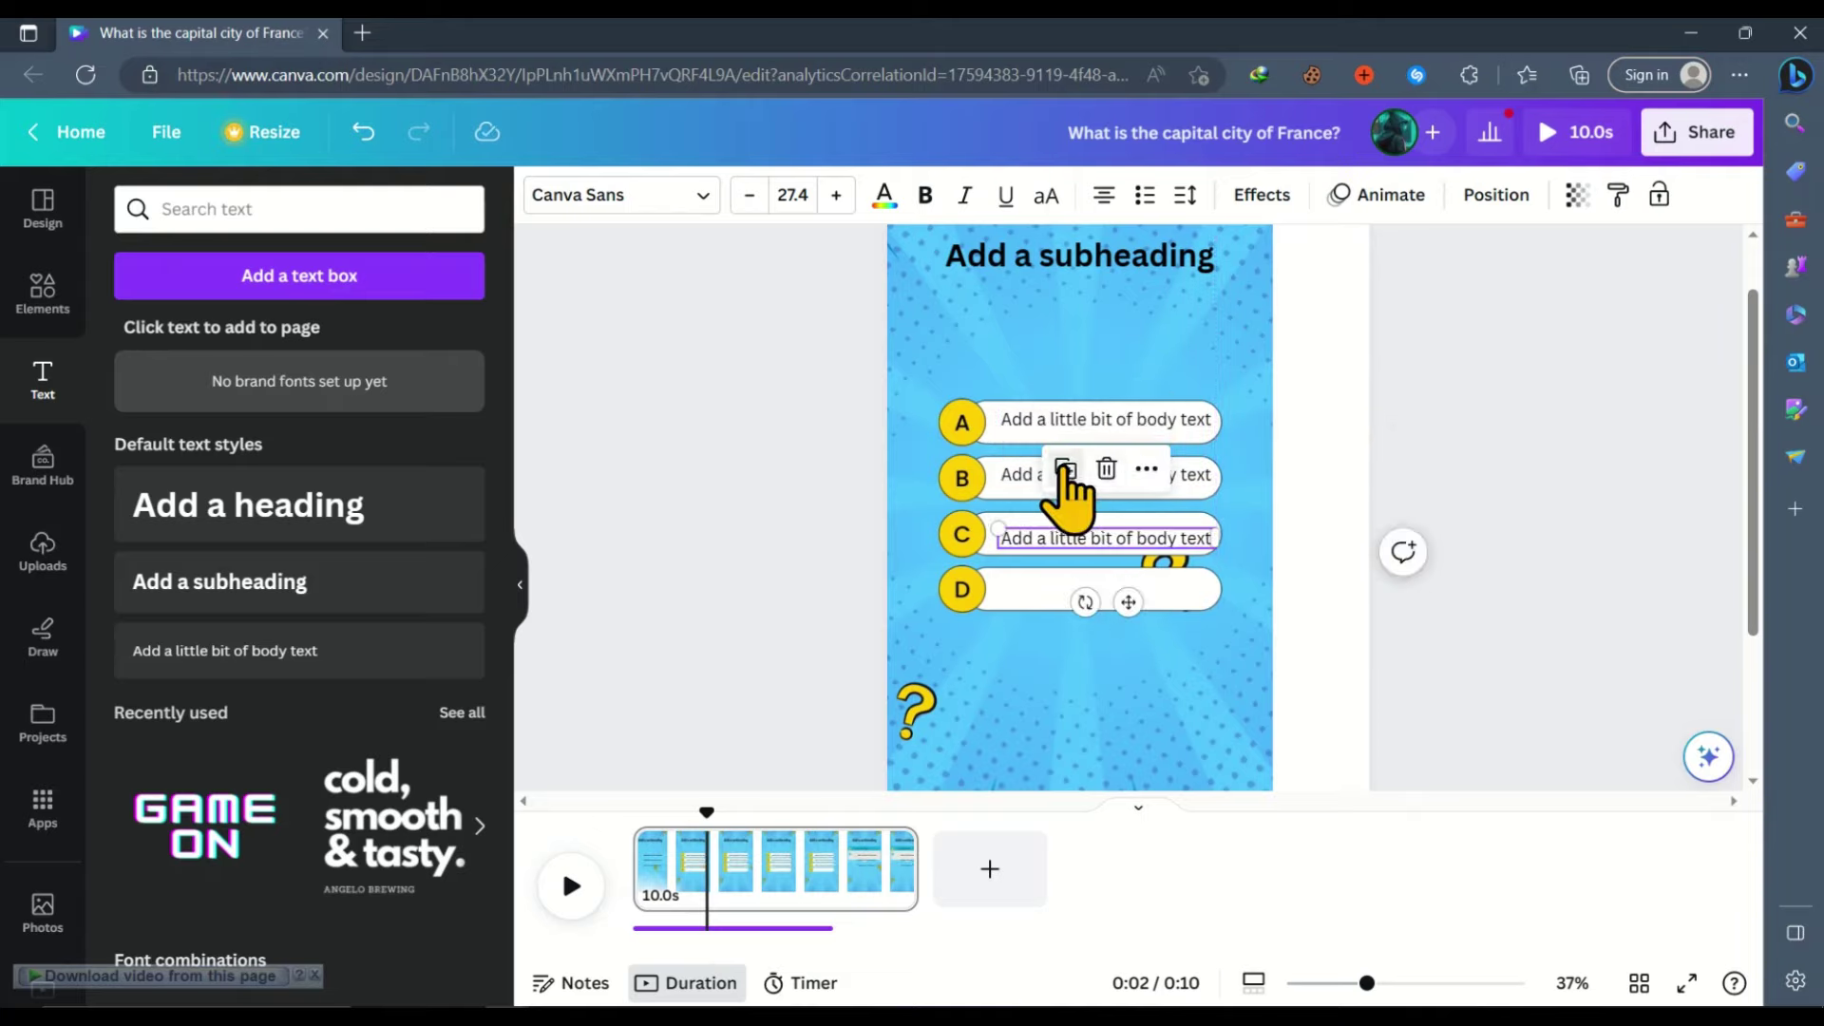
left_click_drag(1072, 489, 1107, 594)
left_click(936, 542)
scroll(837, 589, "down", 3)
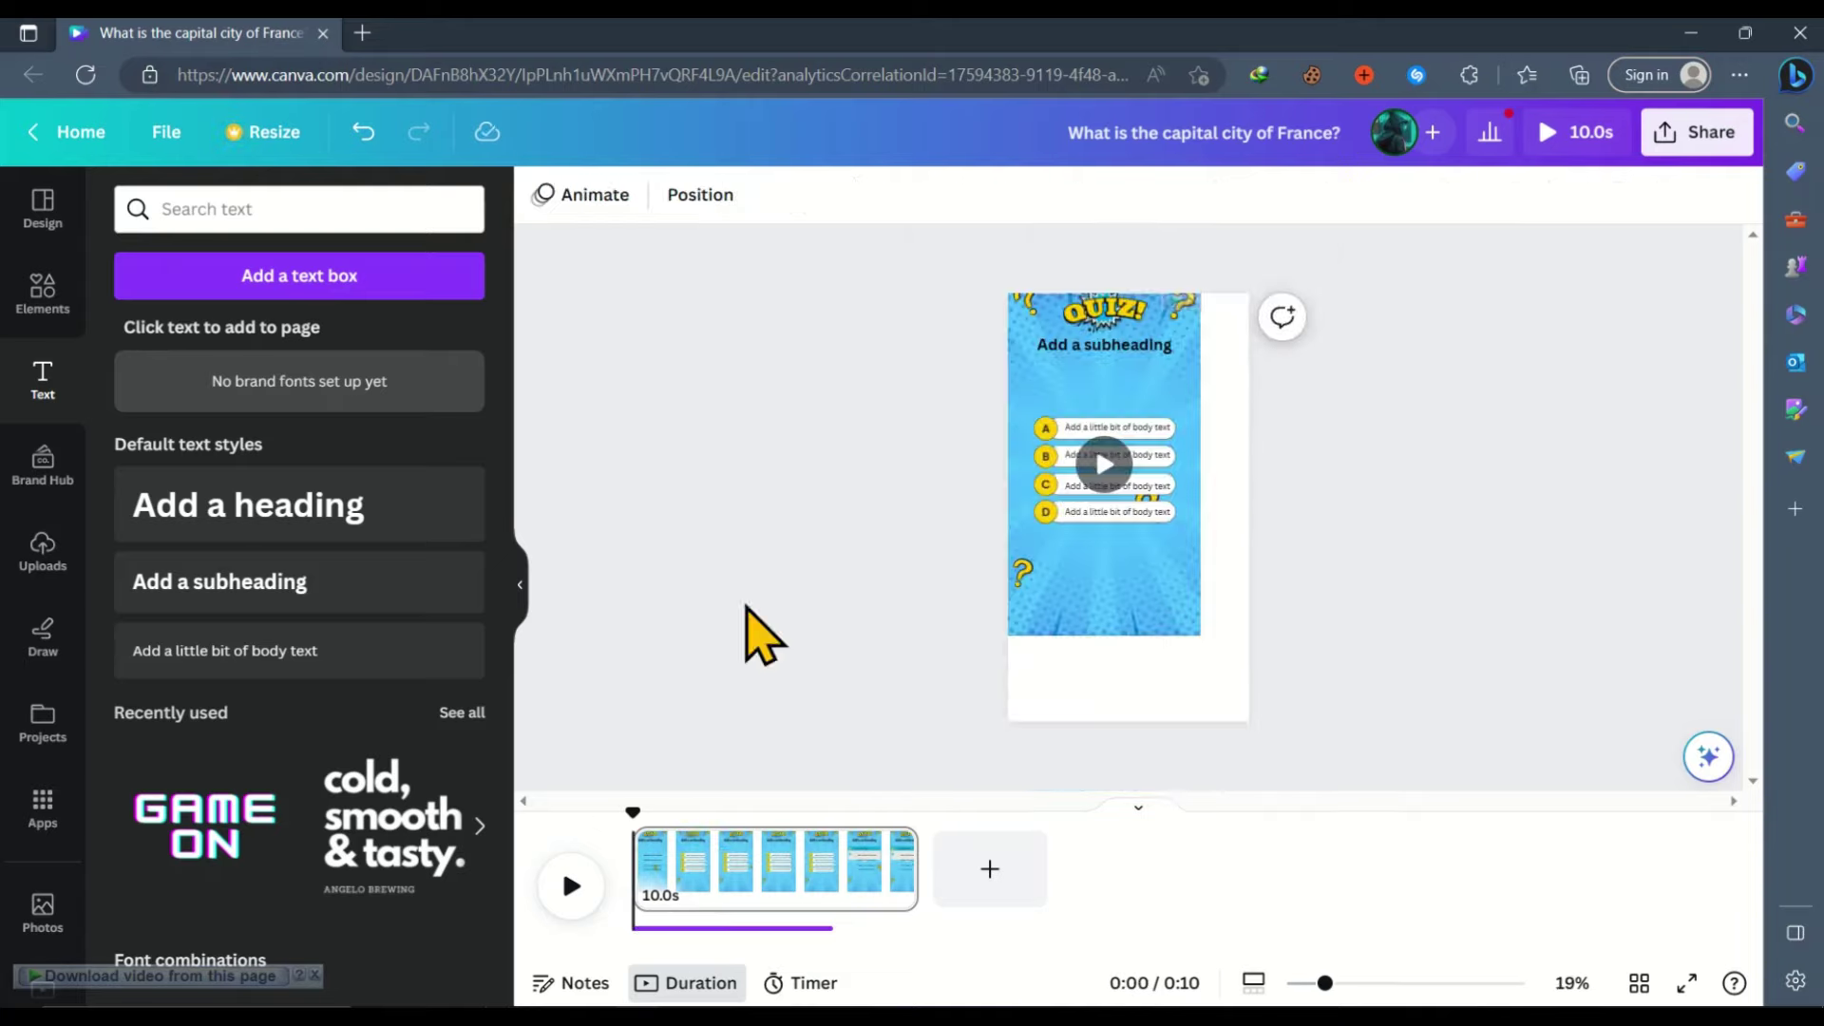
Add an Answer subheading (typed 'Ansewer') above the rows and show the layers list.
left_click(367, 594)
left_click_drag(1140, 513, 1133, 454)
type("An")
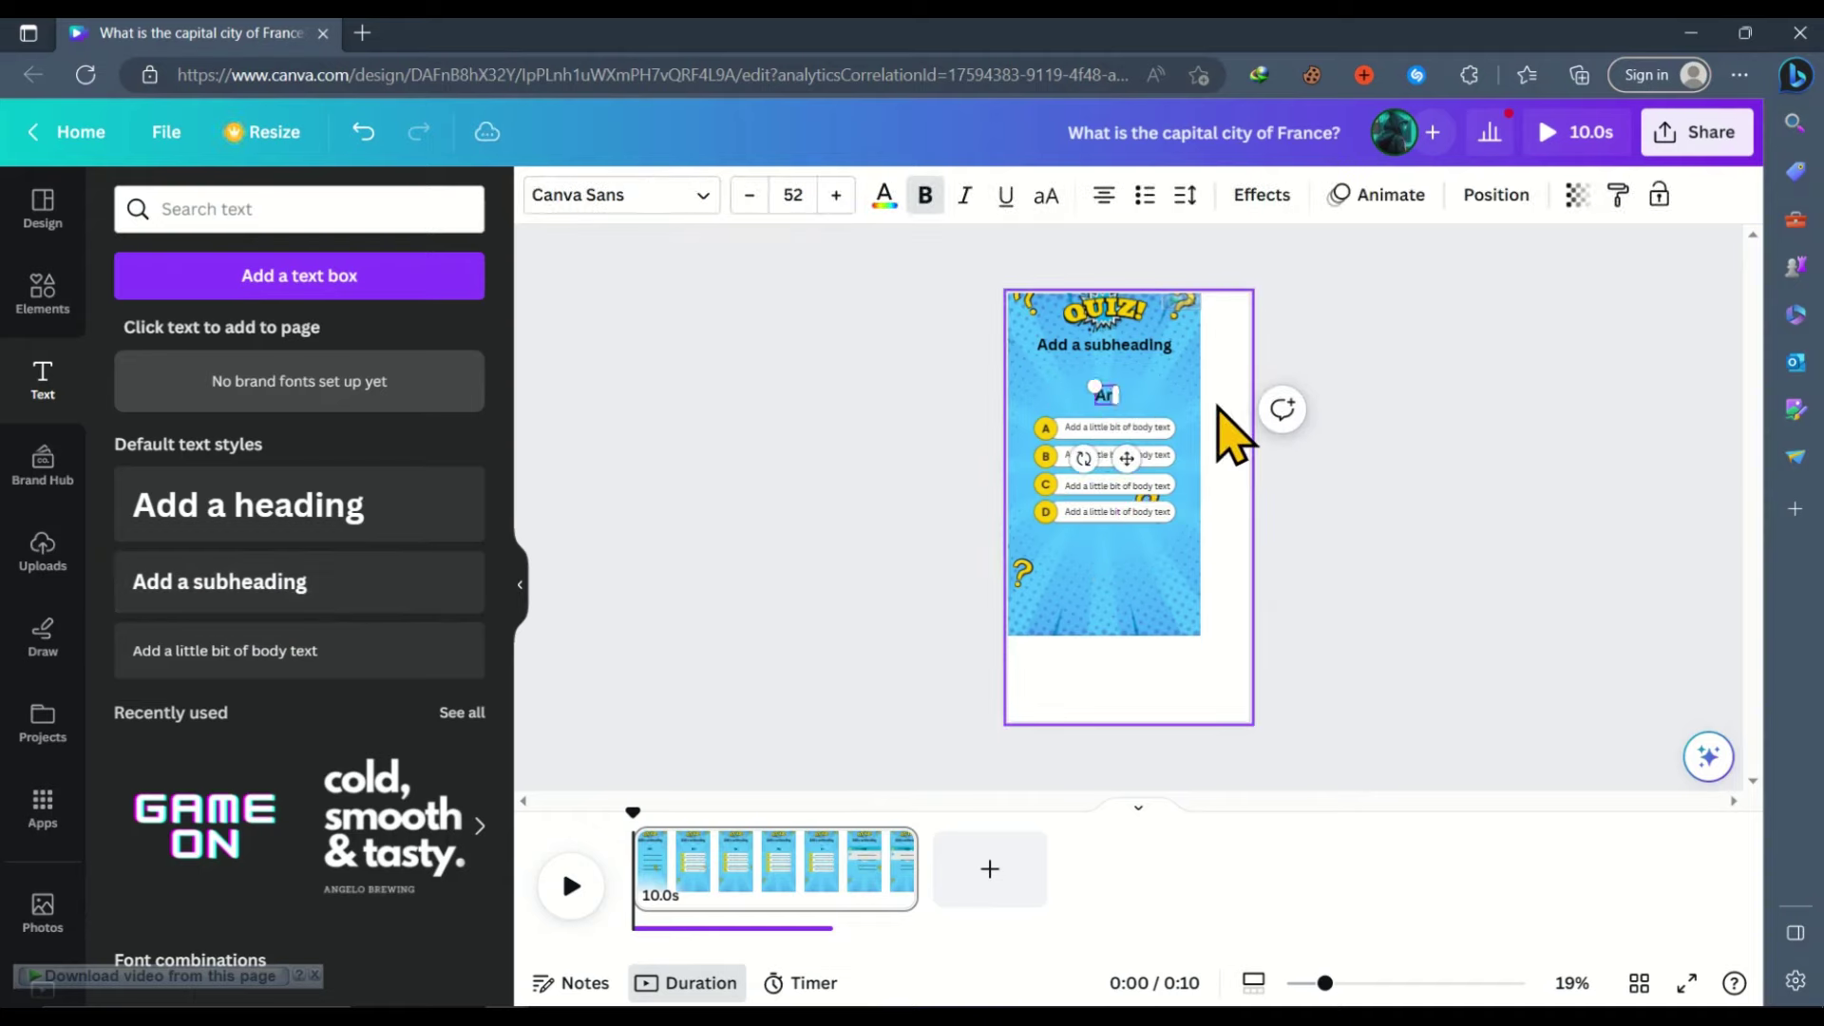
type("se")
type("wer")
left_click(1287, 602)
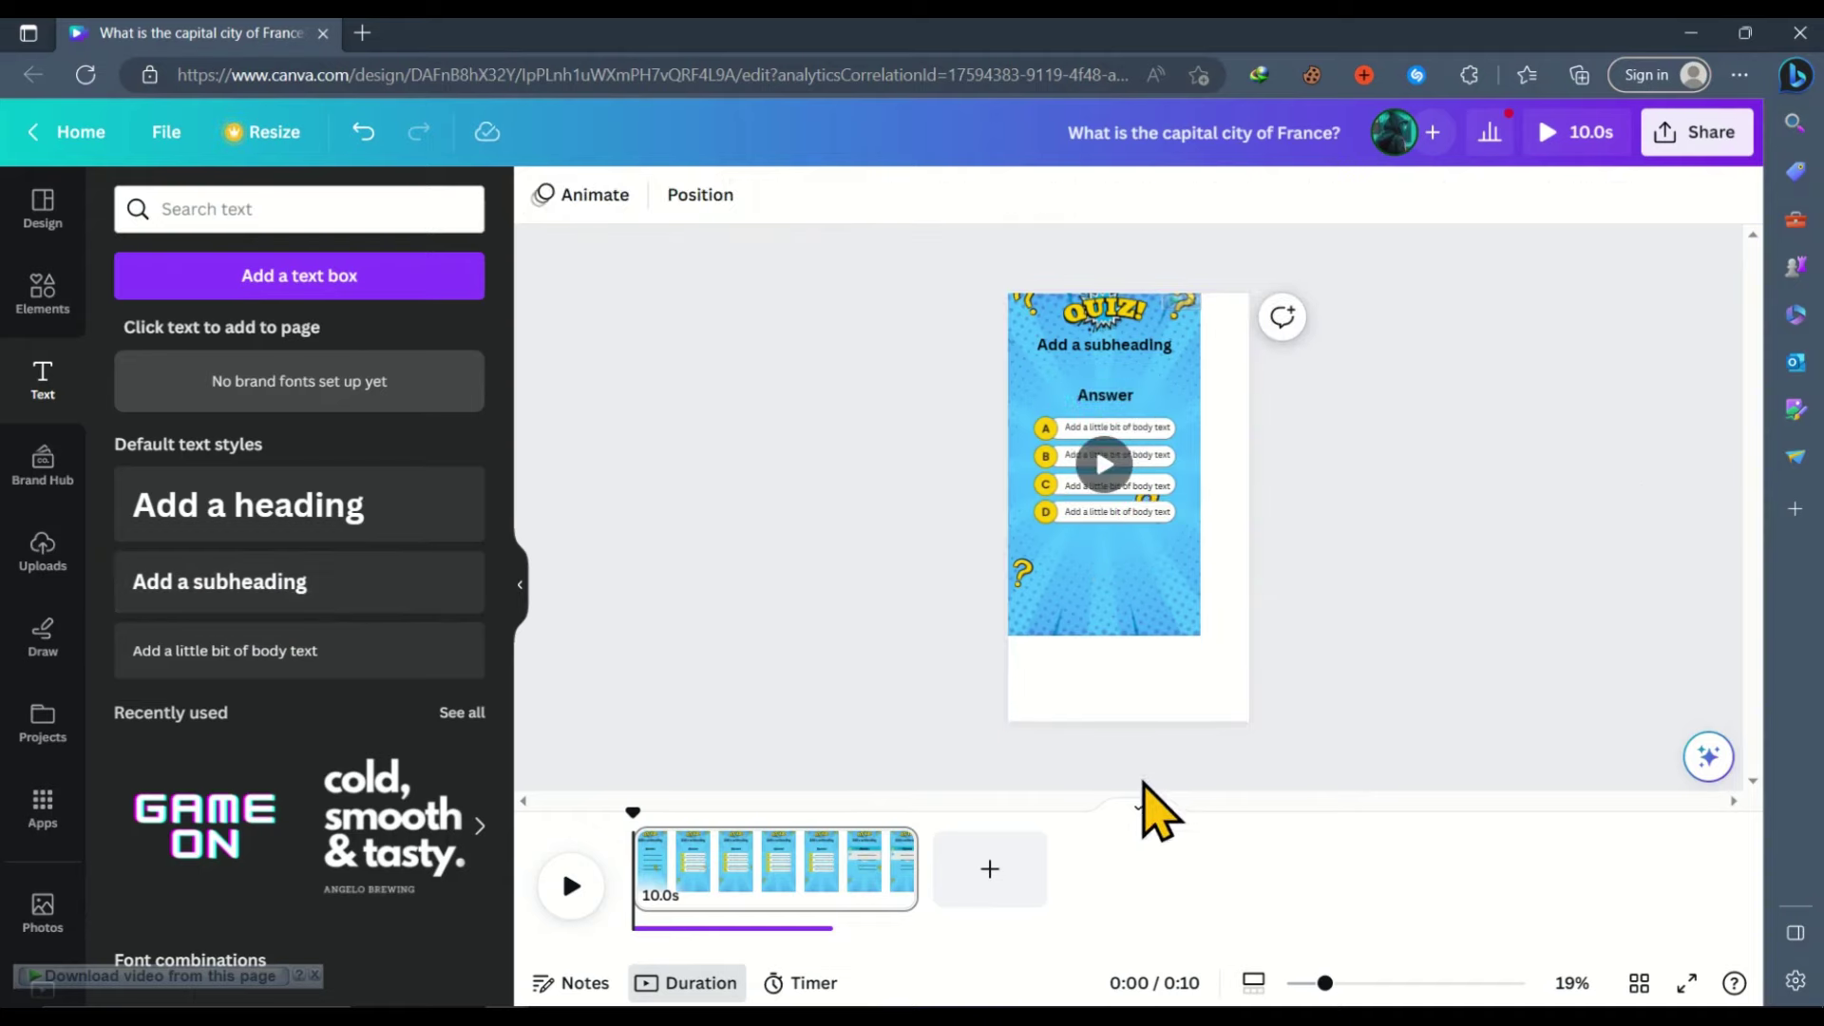
left_click(694, 198)
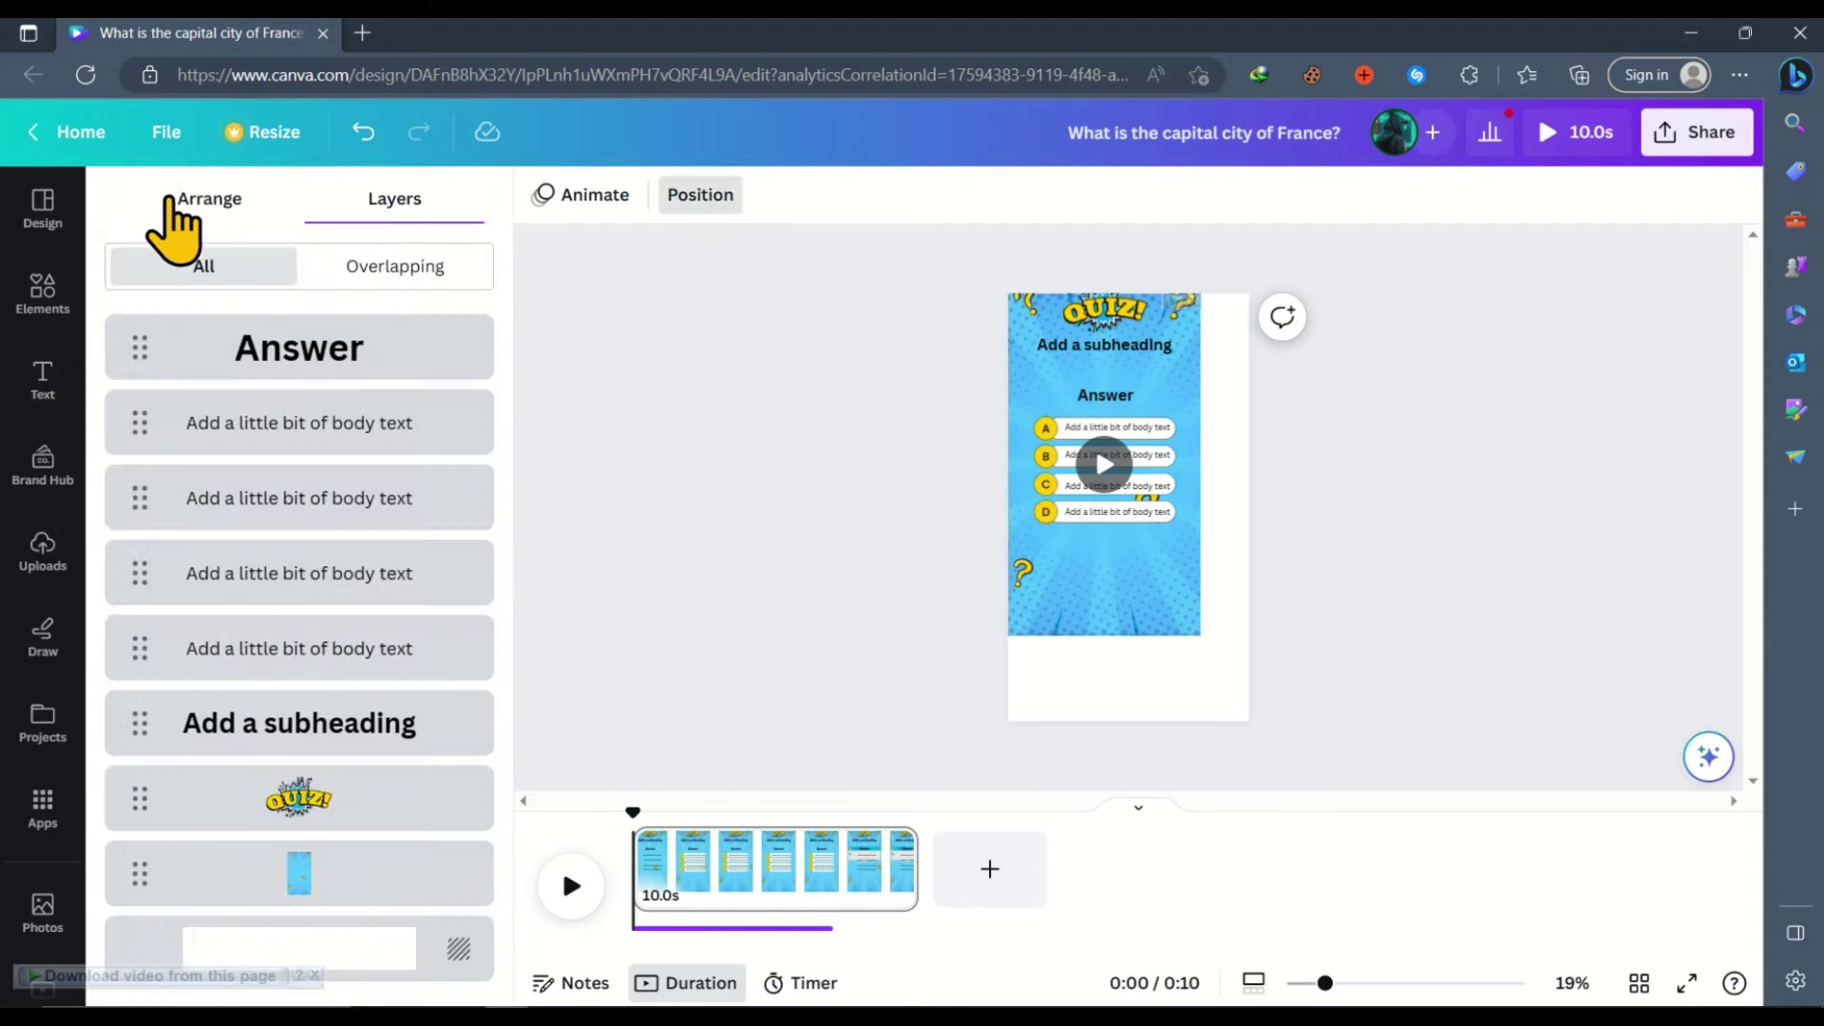
mouse_move(300, 347)
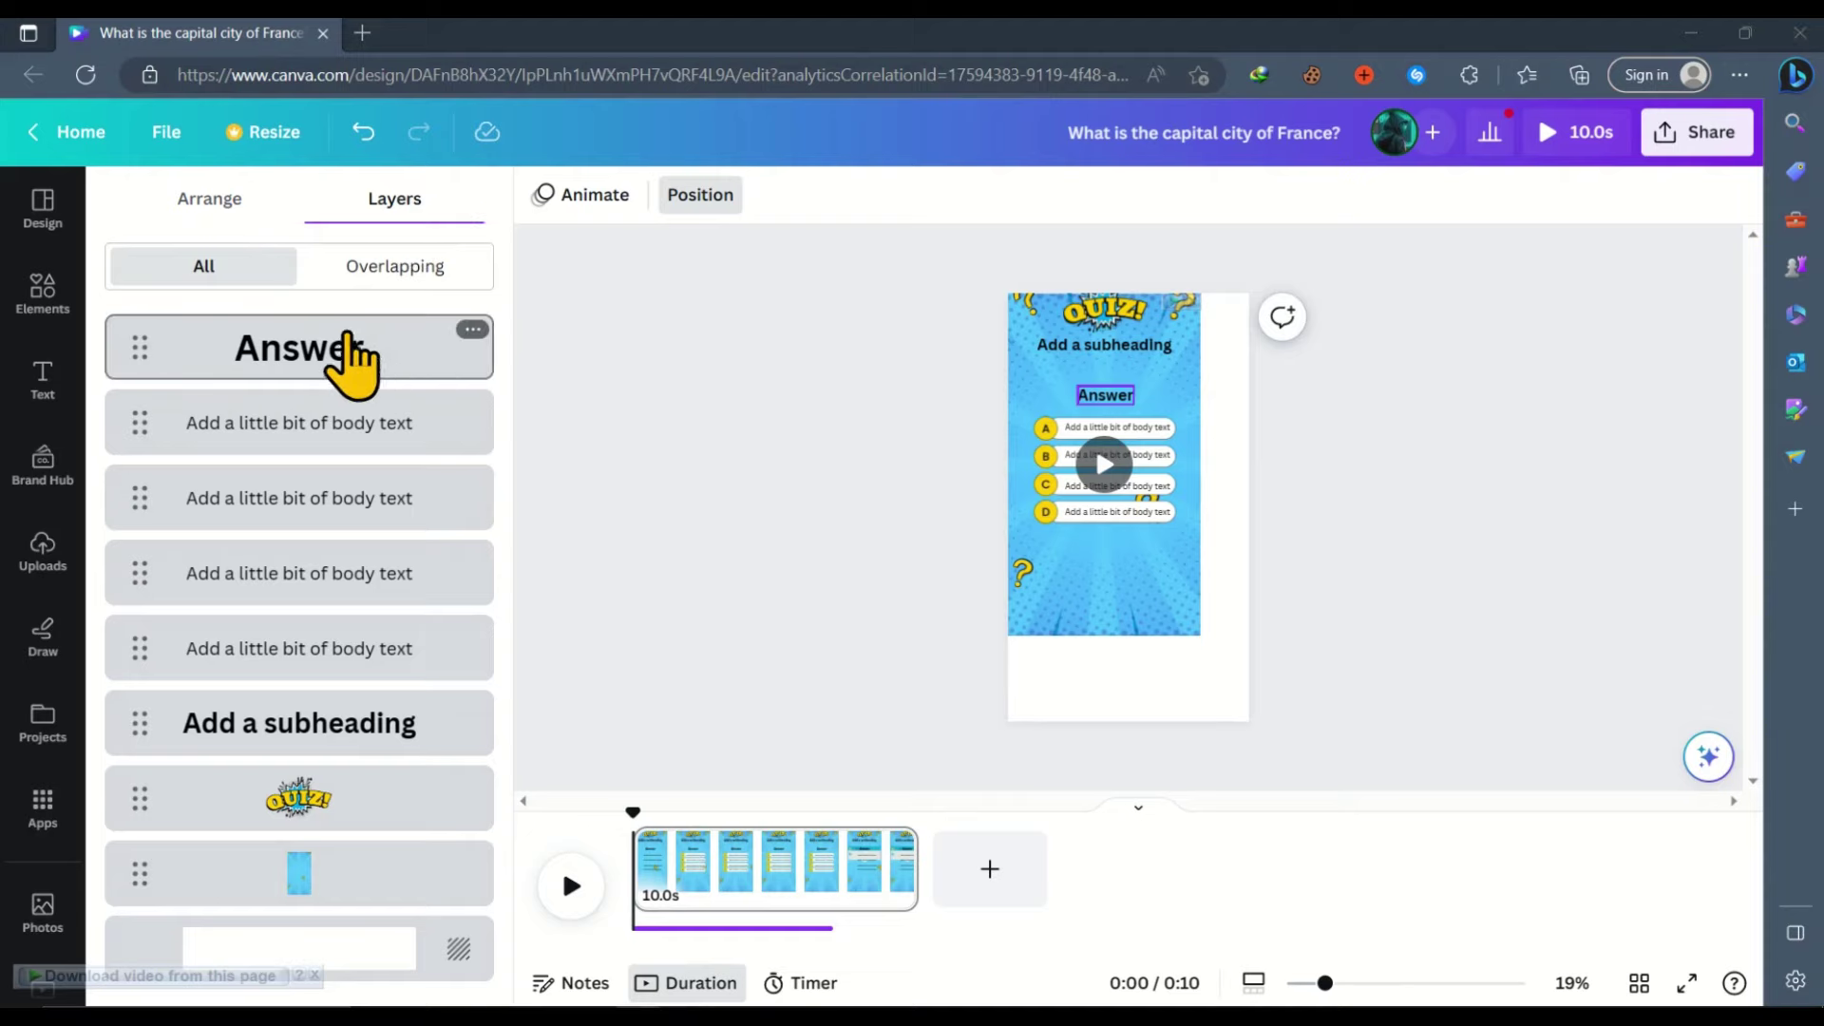
Delay the Answer text so it appears late in the 10-second clip.
left_click(337, 333)
right_click(340, 329)
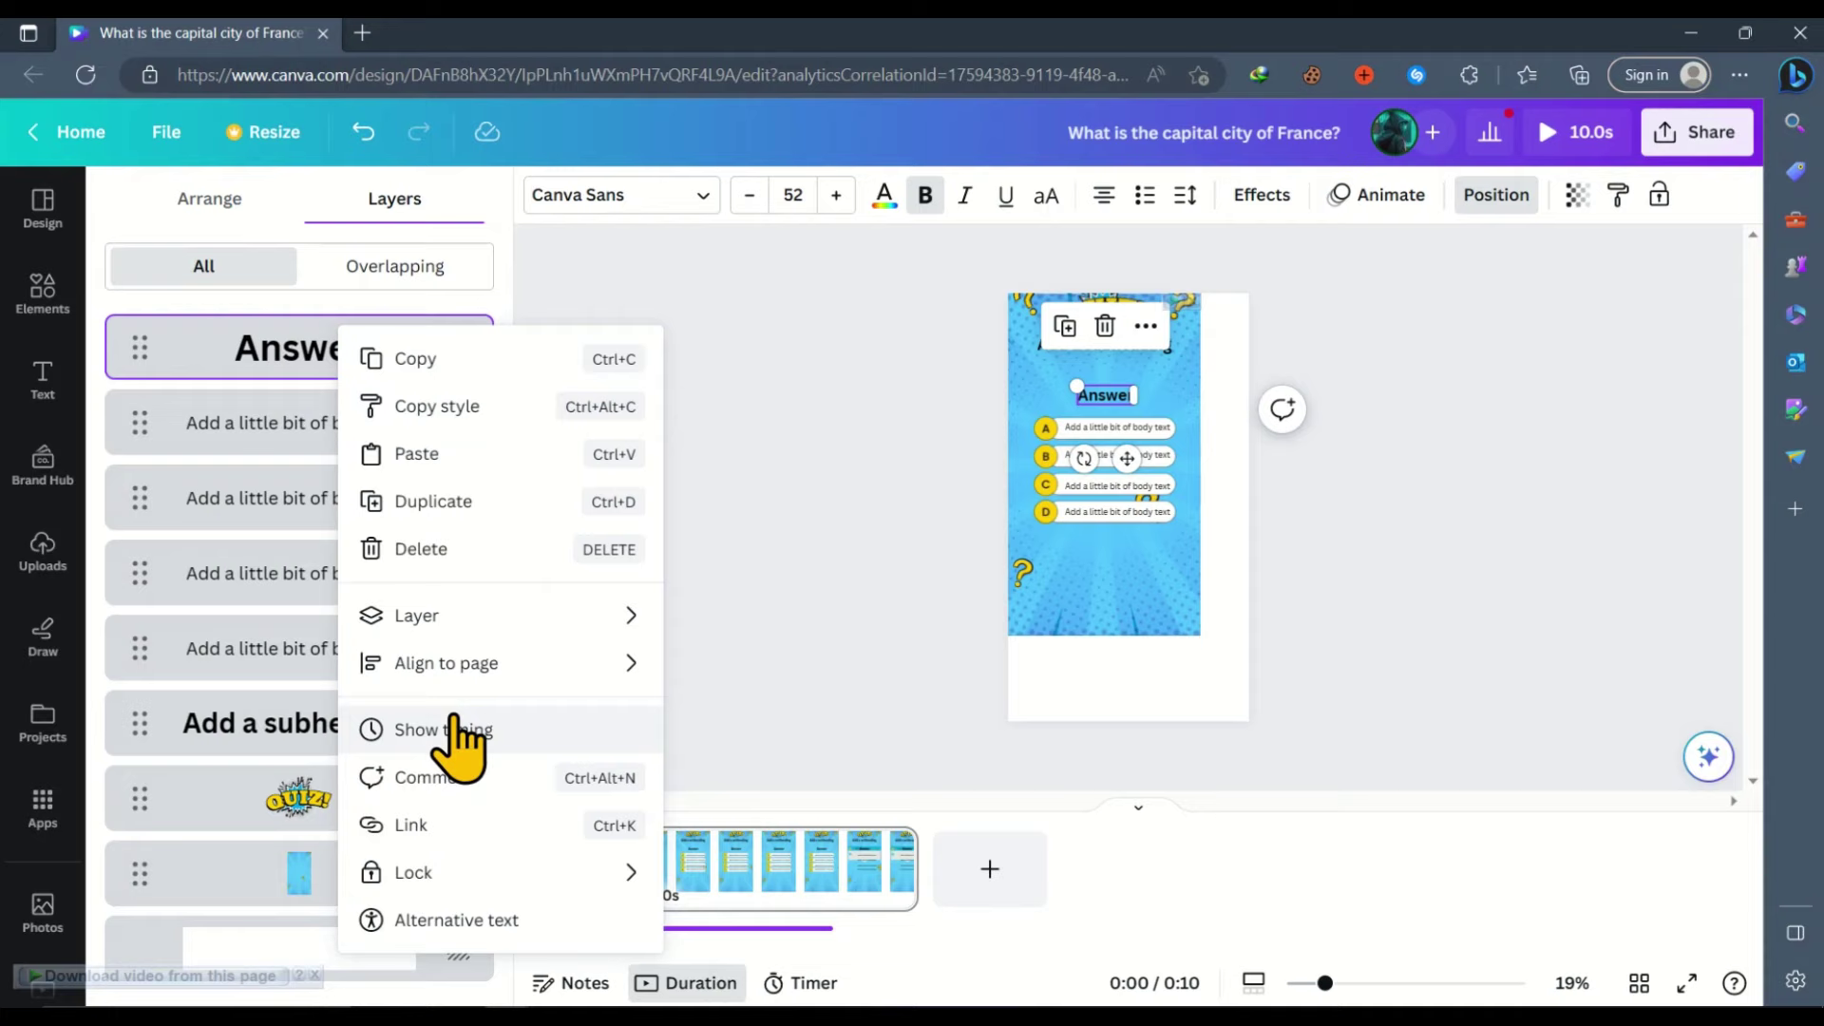
left_click(539, 708)
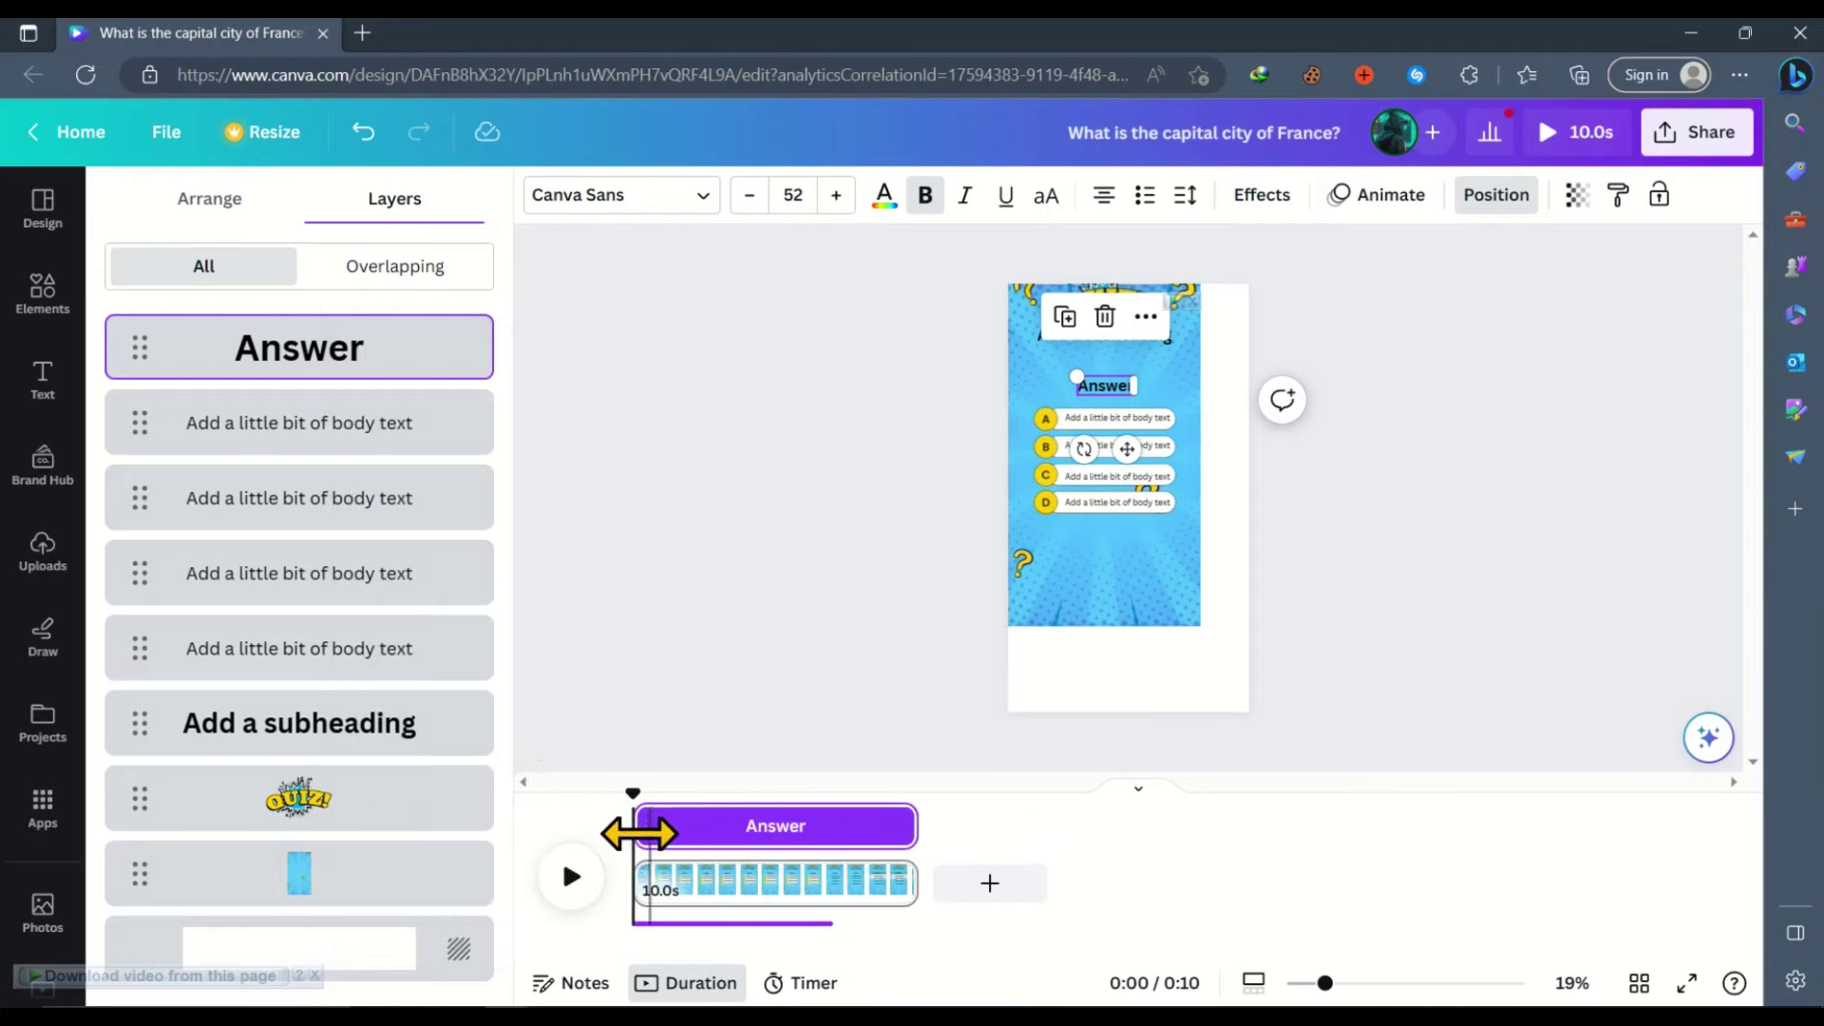
left_click_drag(659, 836, 836, 855)
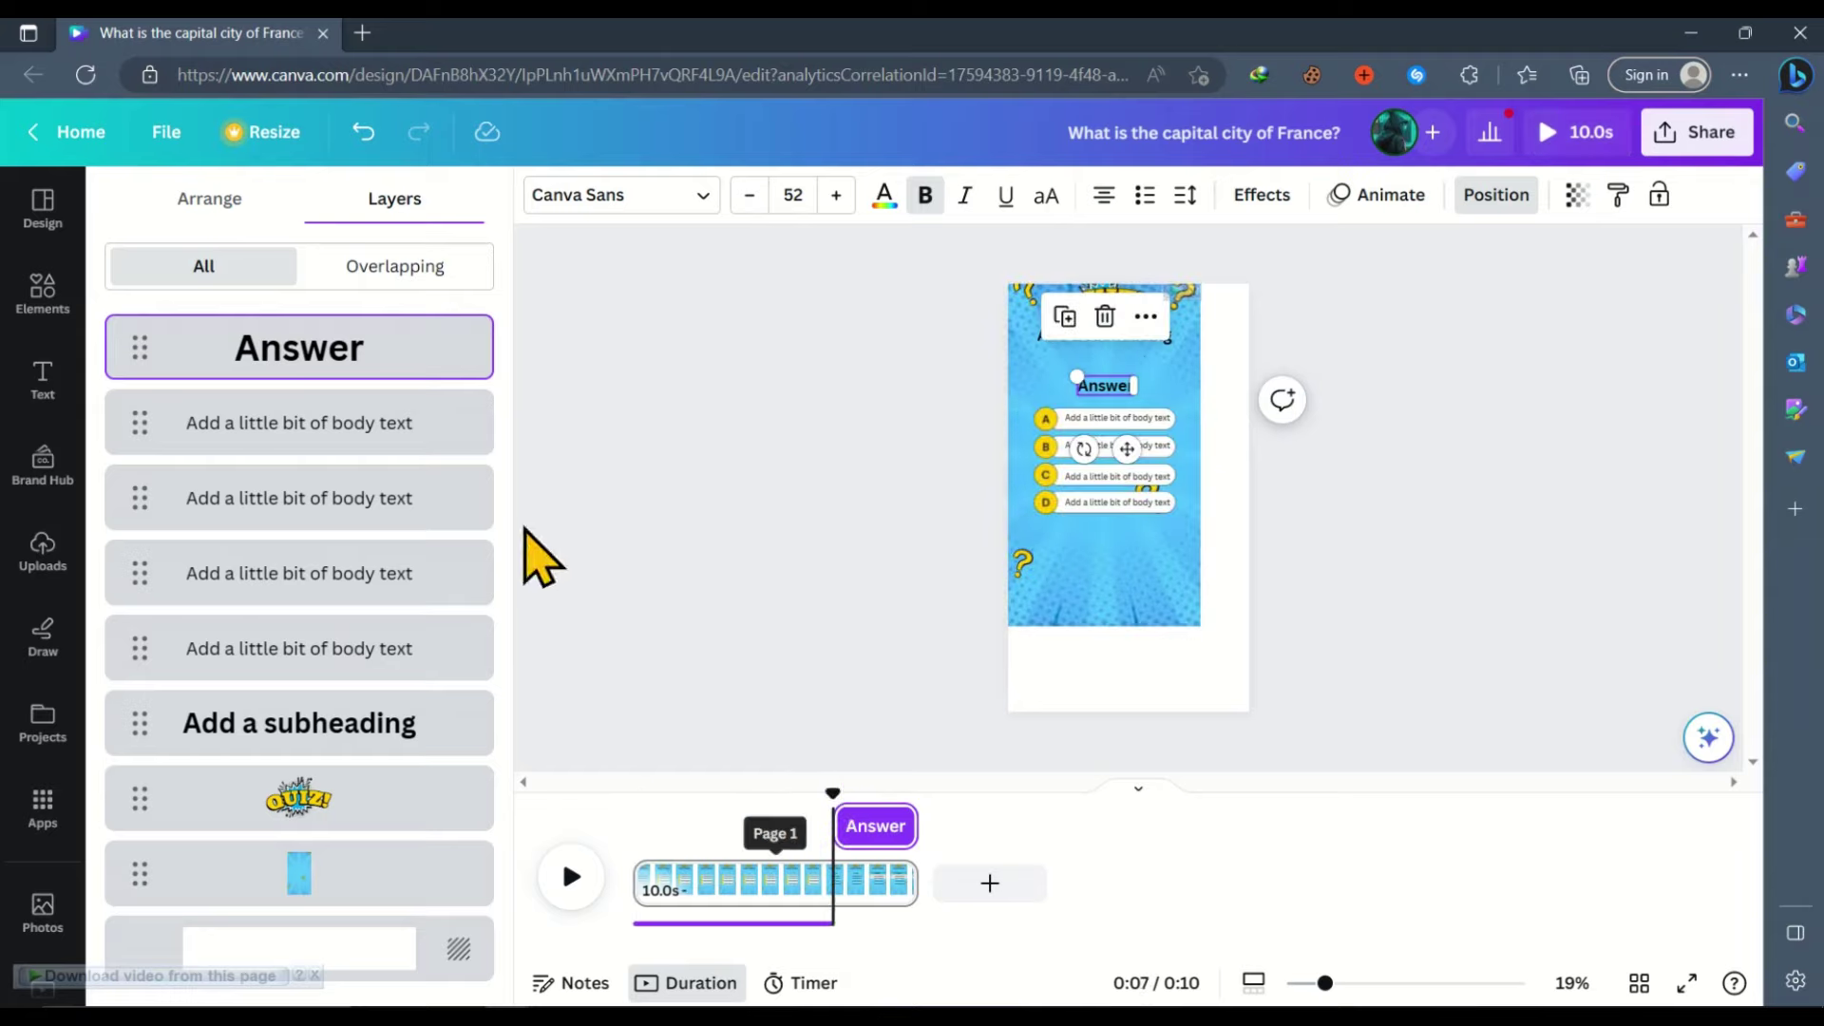
Trim the four answer-option texts to end around seven seconds.
mouse_move(299, 421)
left_click(366, 447)
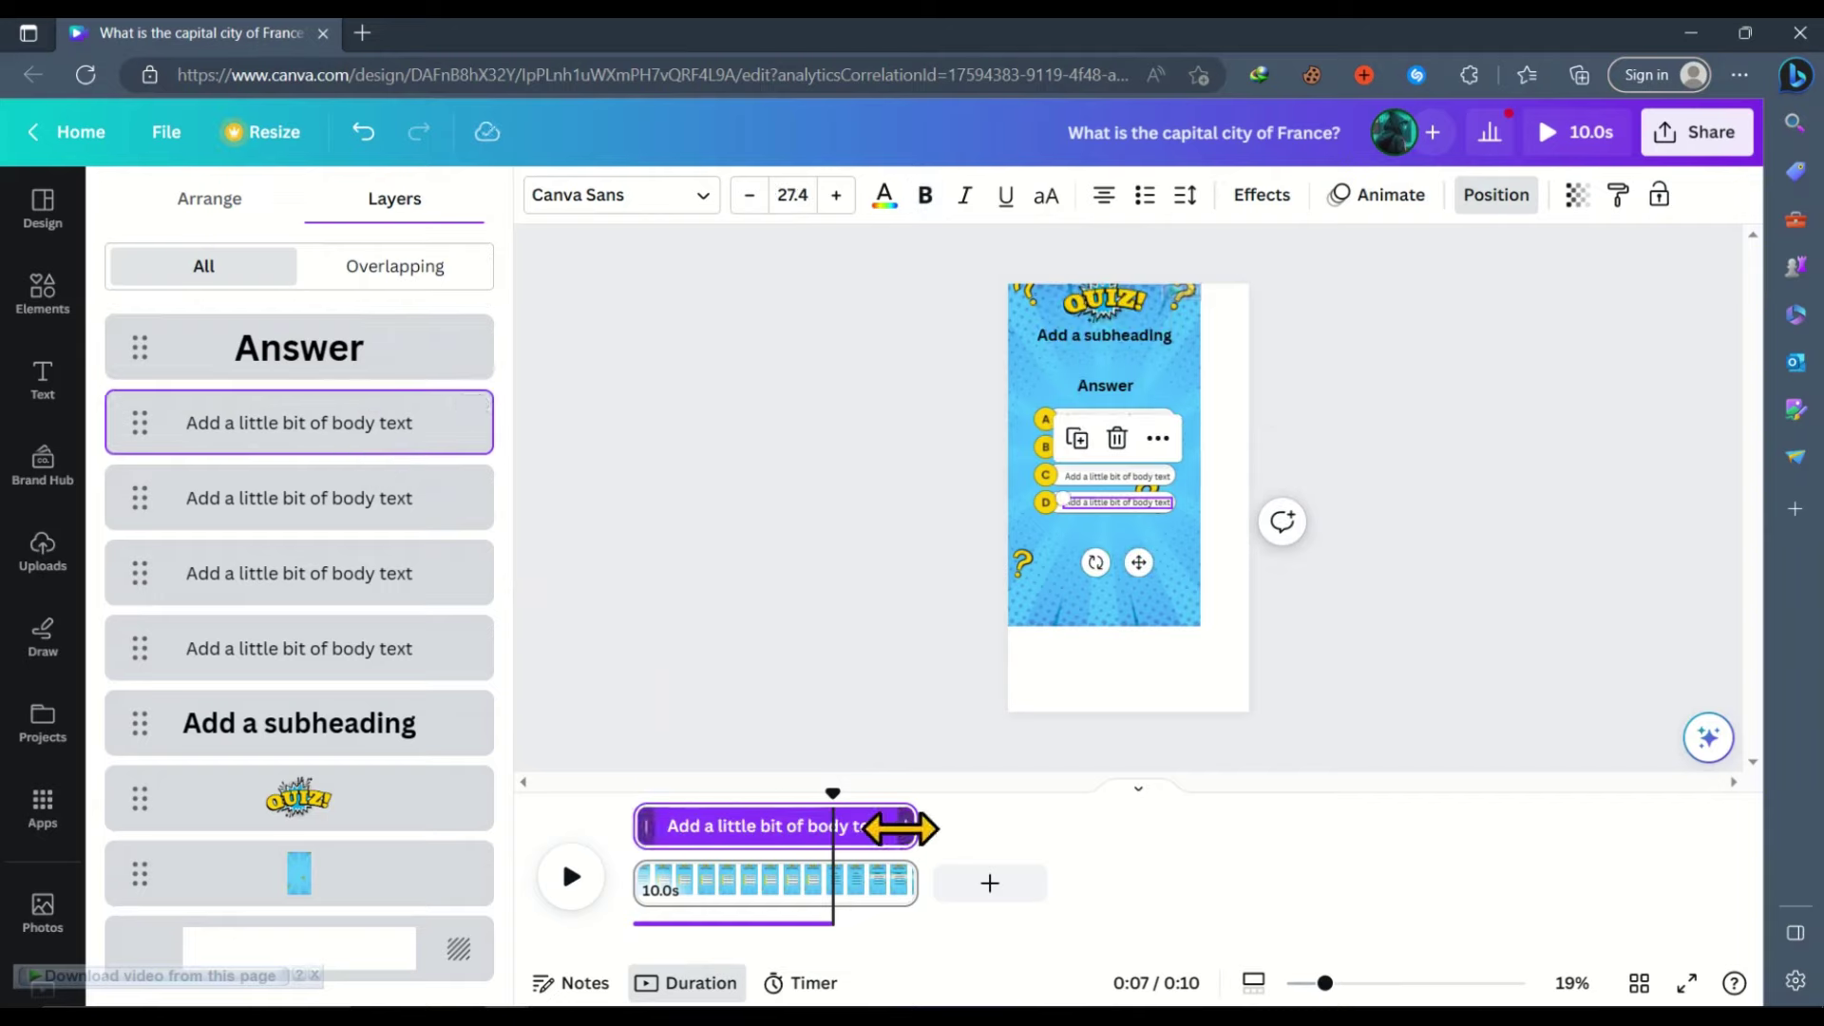
left_click_drag(874, 834, 838, 844)
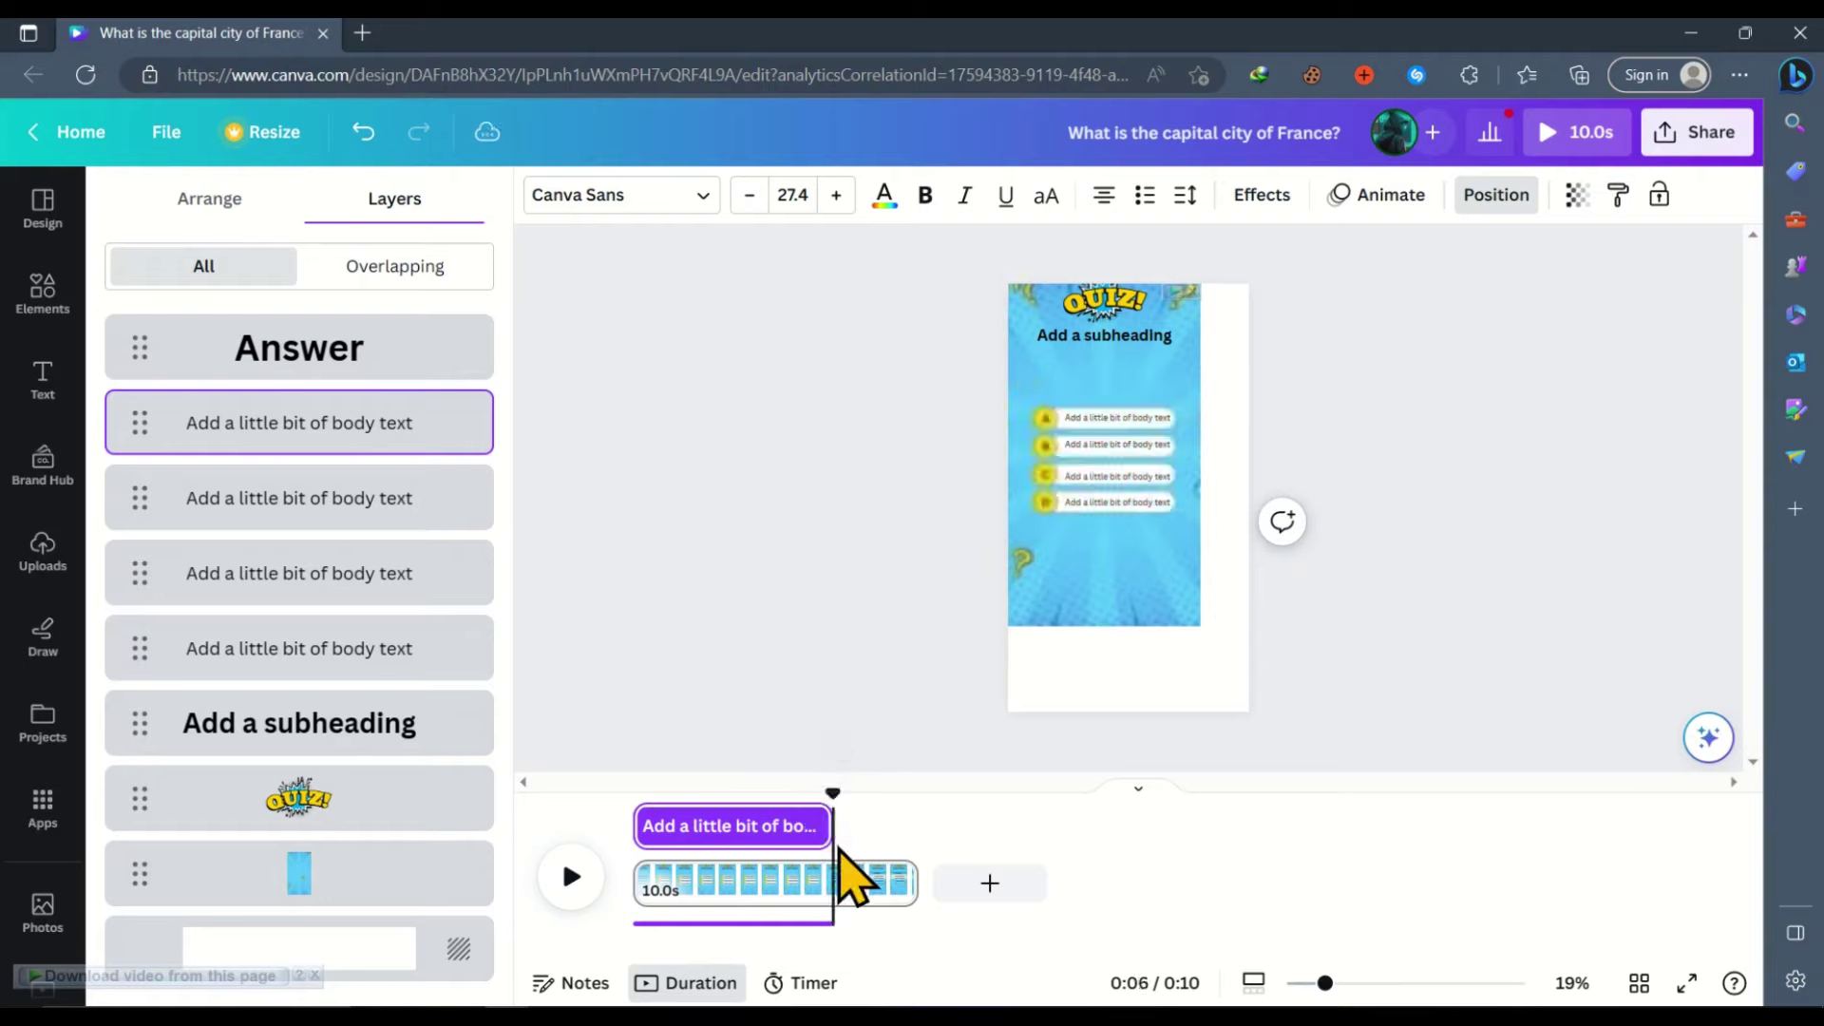
left_click(359, 513)
left_click_drag(912, 827, 833, 834)
left_click(342, 575)
left_click(328, 649)
Move the Answer text down over the option rows and preview it near eight seconds.
left_click(674, 794)
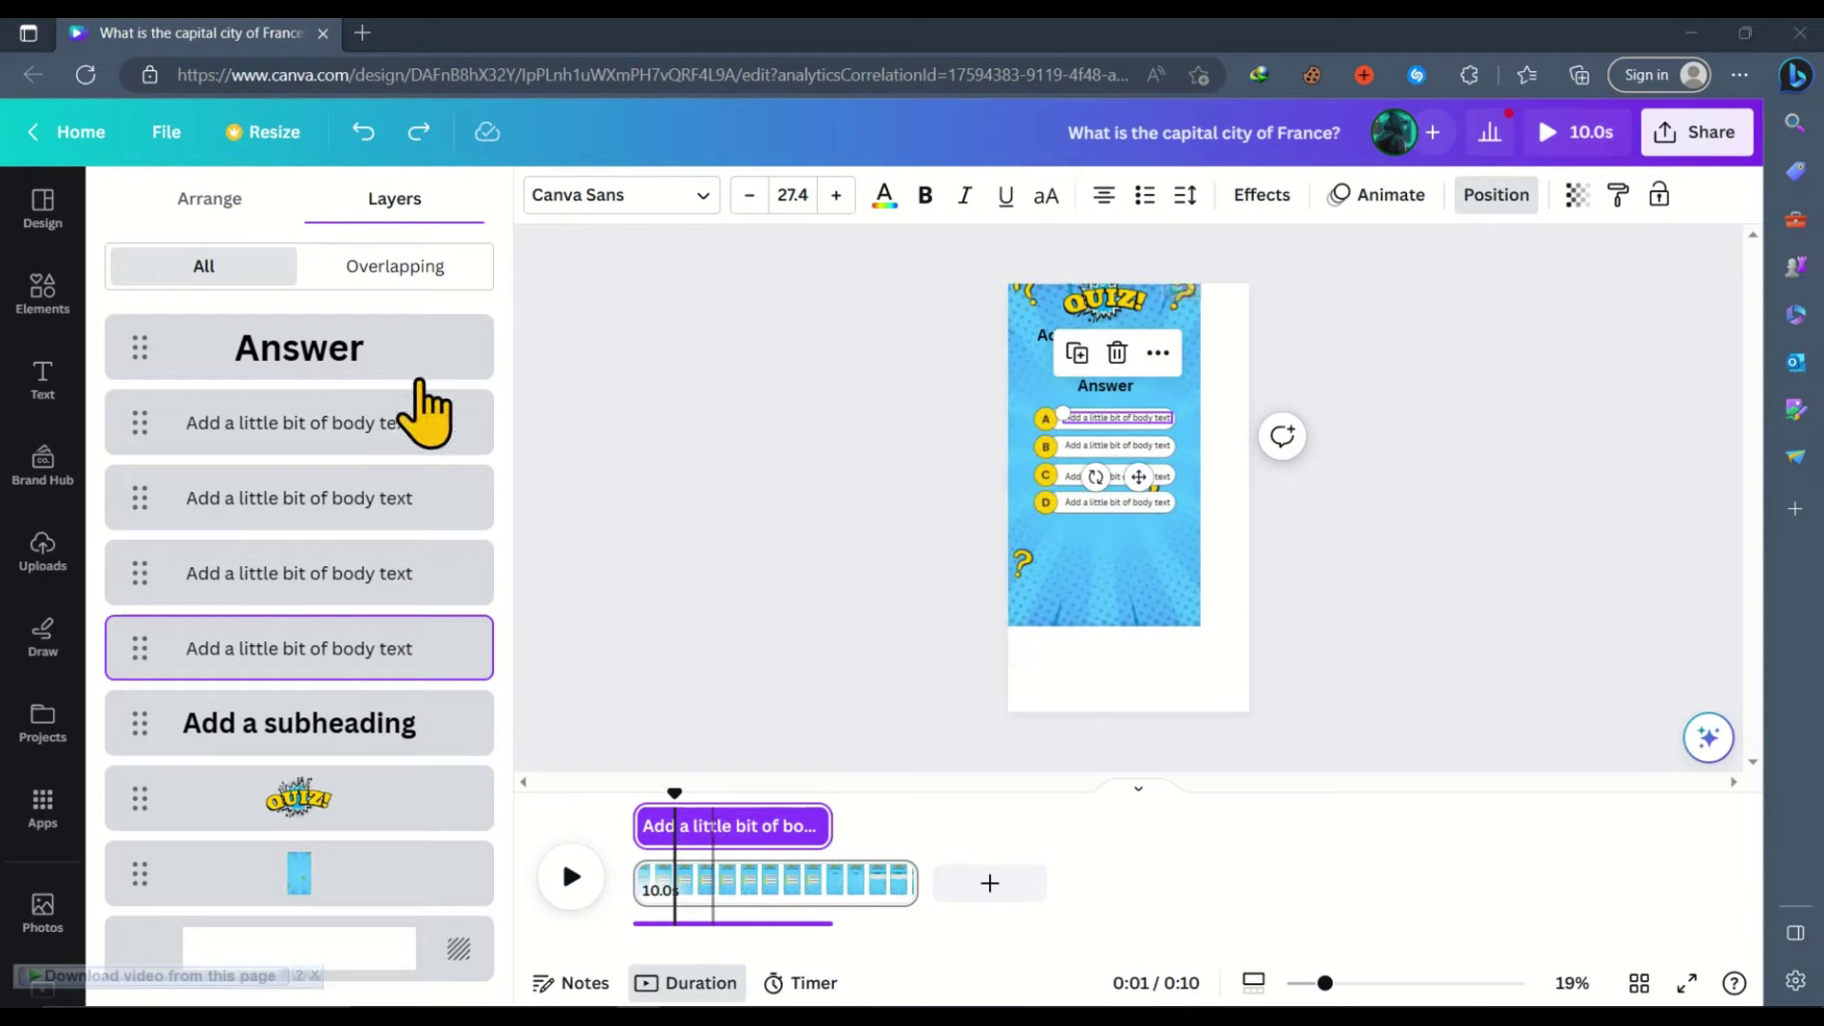
left_click(314, 350)
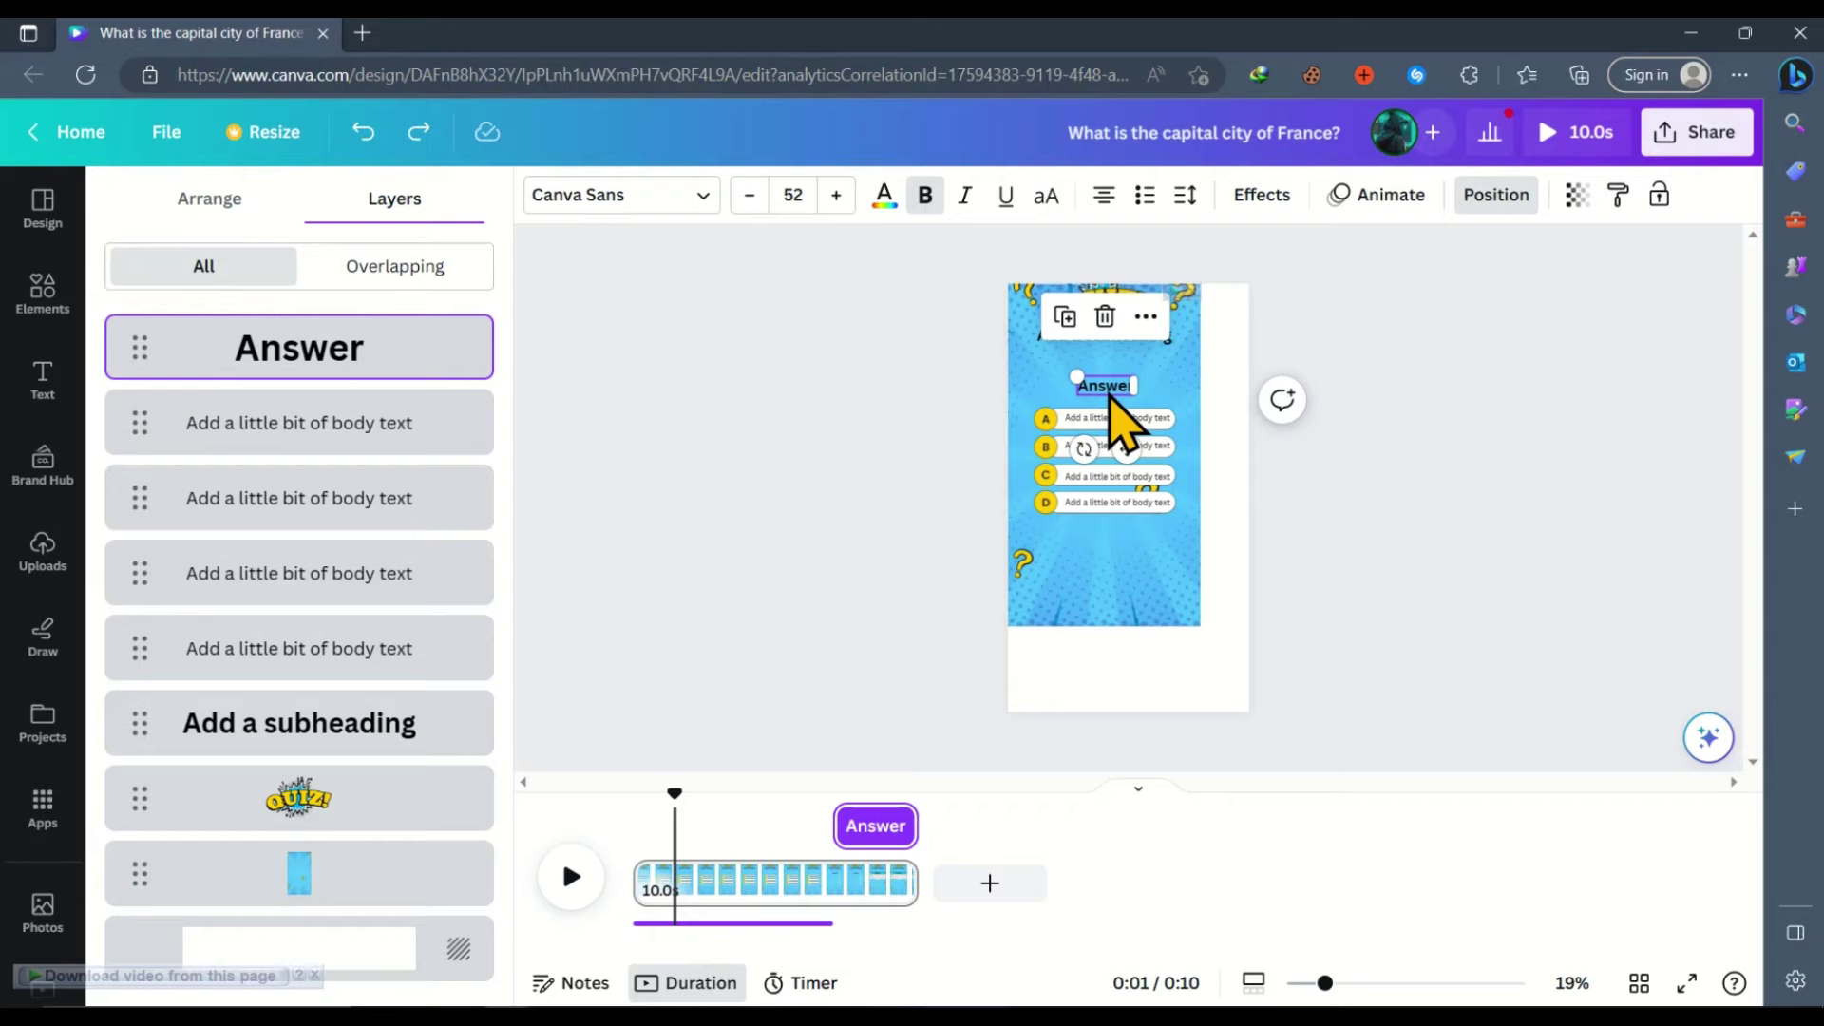
left_click_drag(1110, 397, 1105, 416)
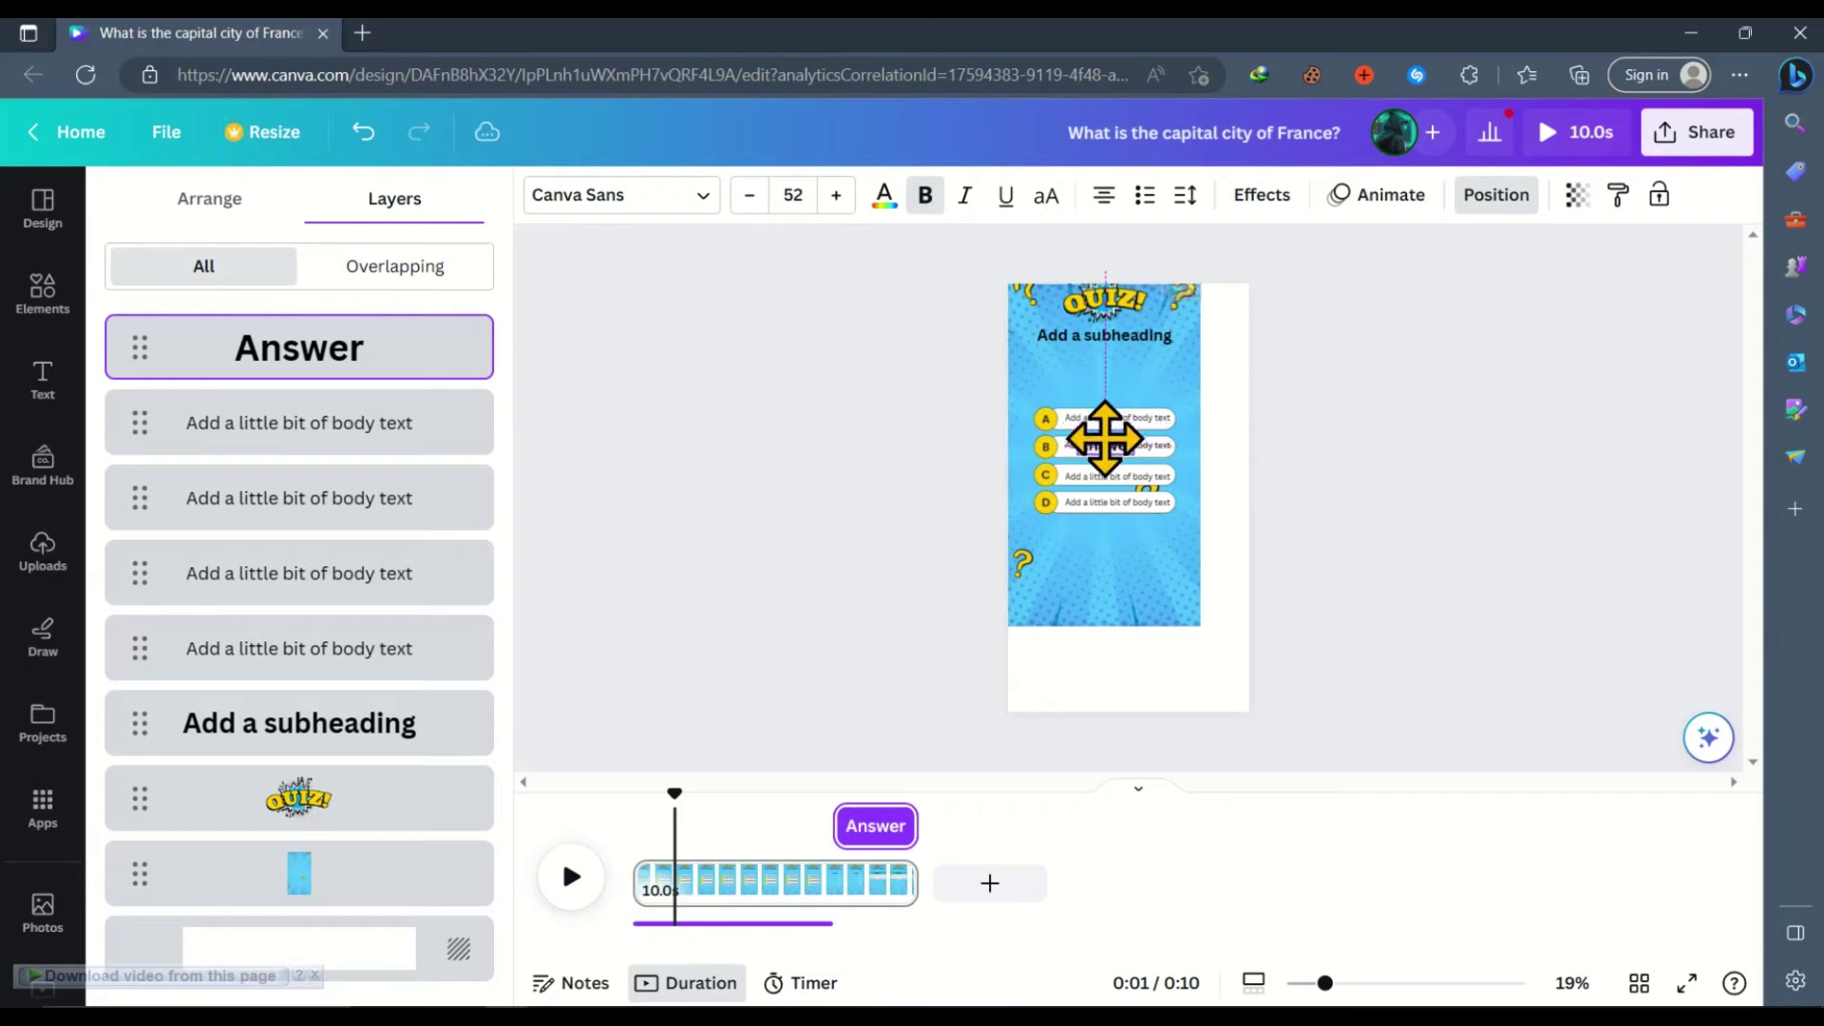
left_click_drag(675, 793, 876, 803)
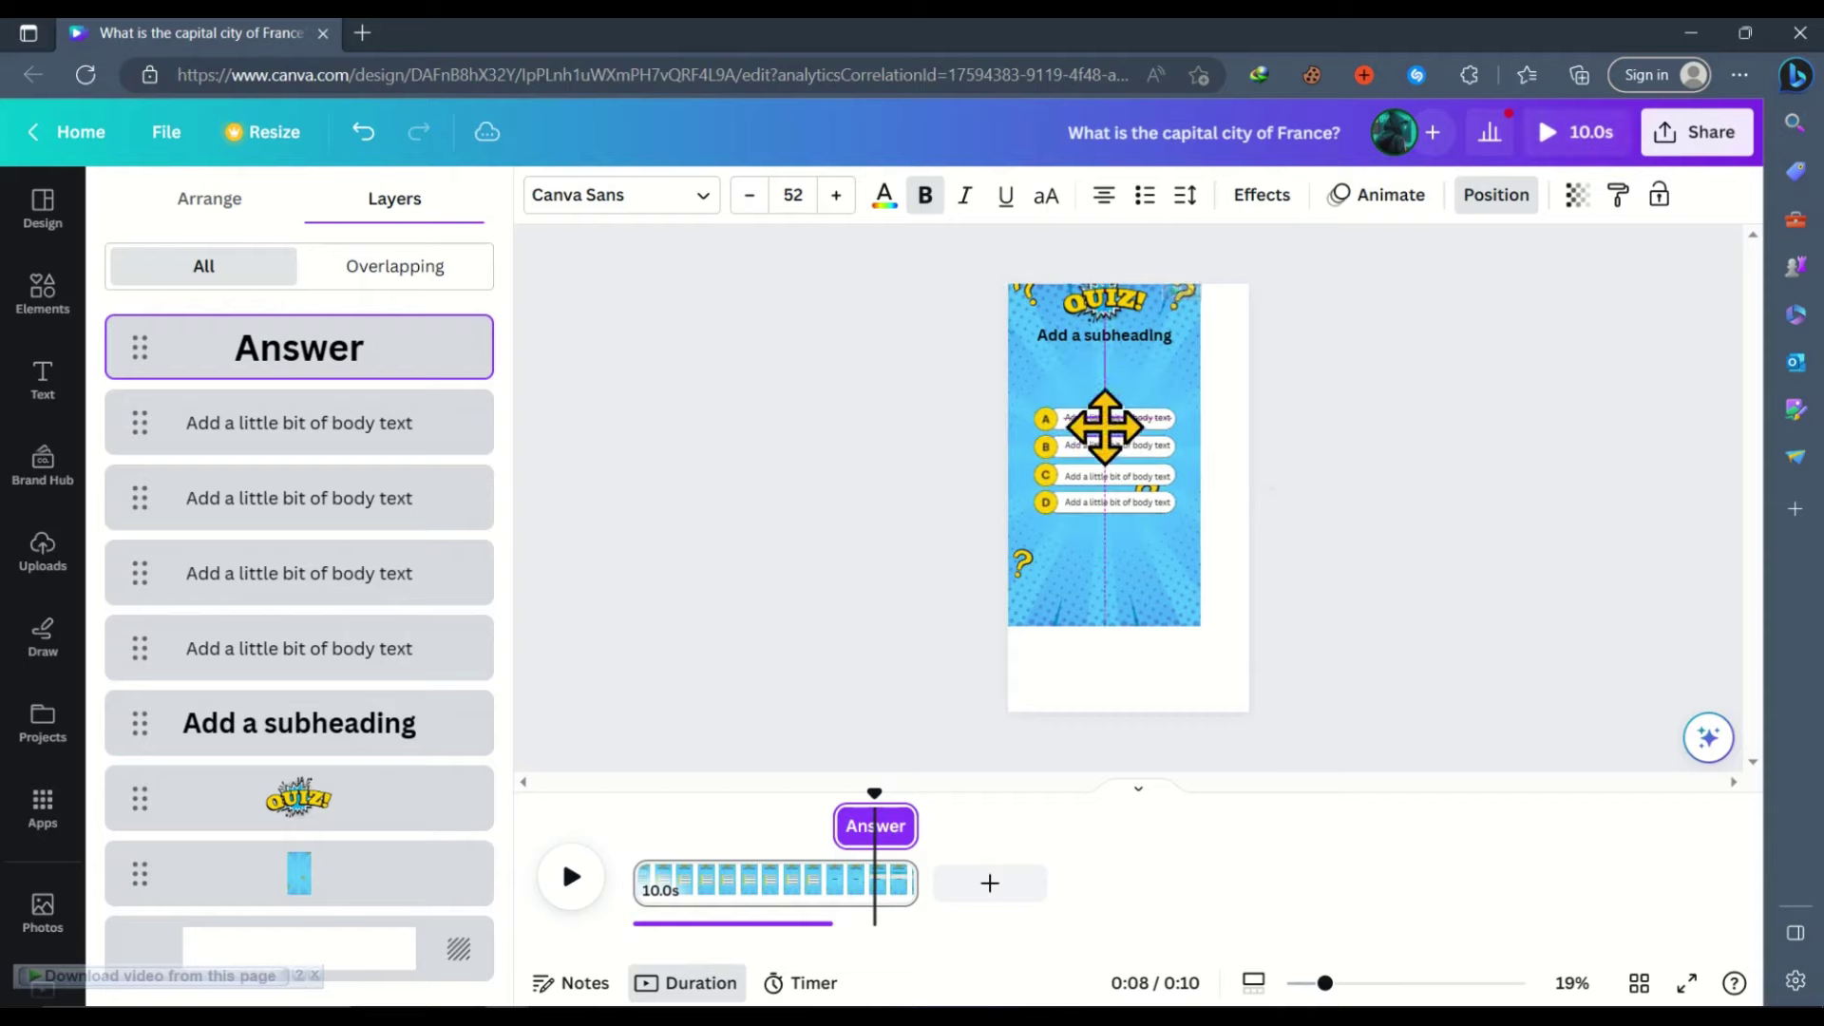
left_click_drag(855, 799, 867, 800)
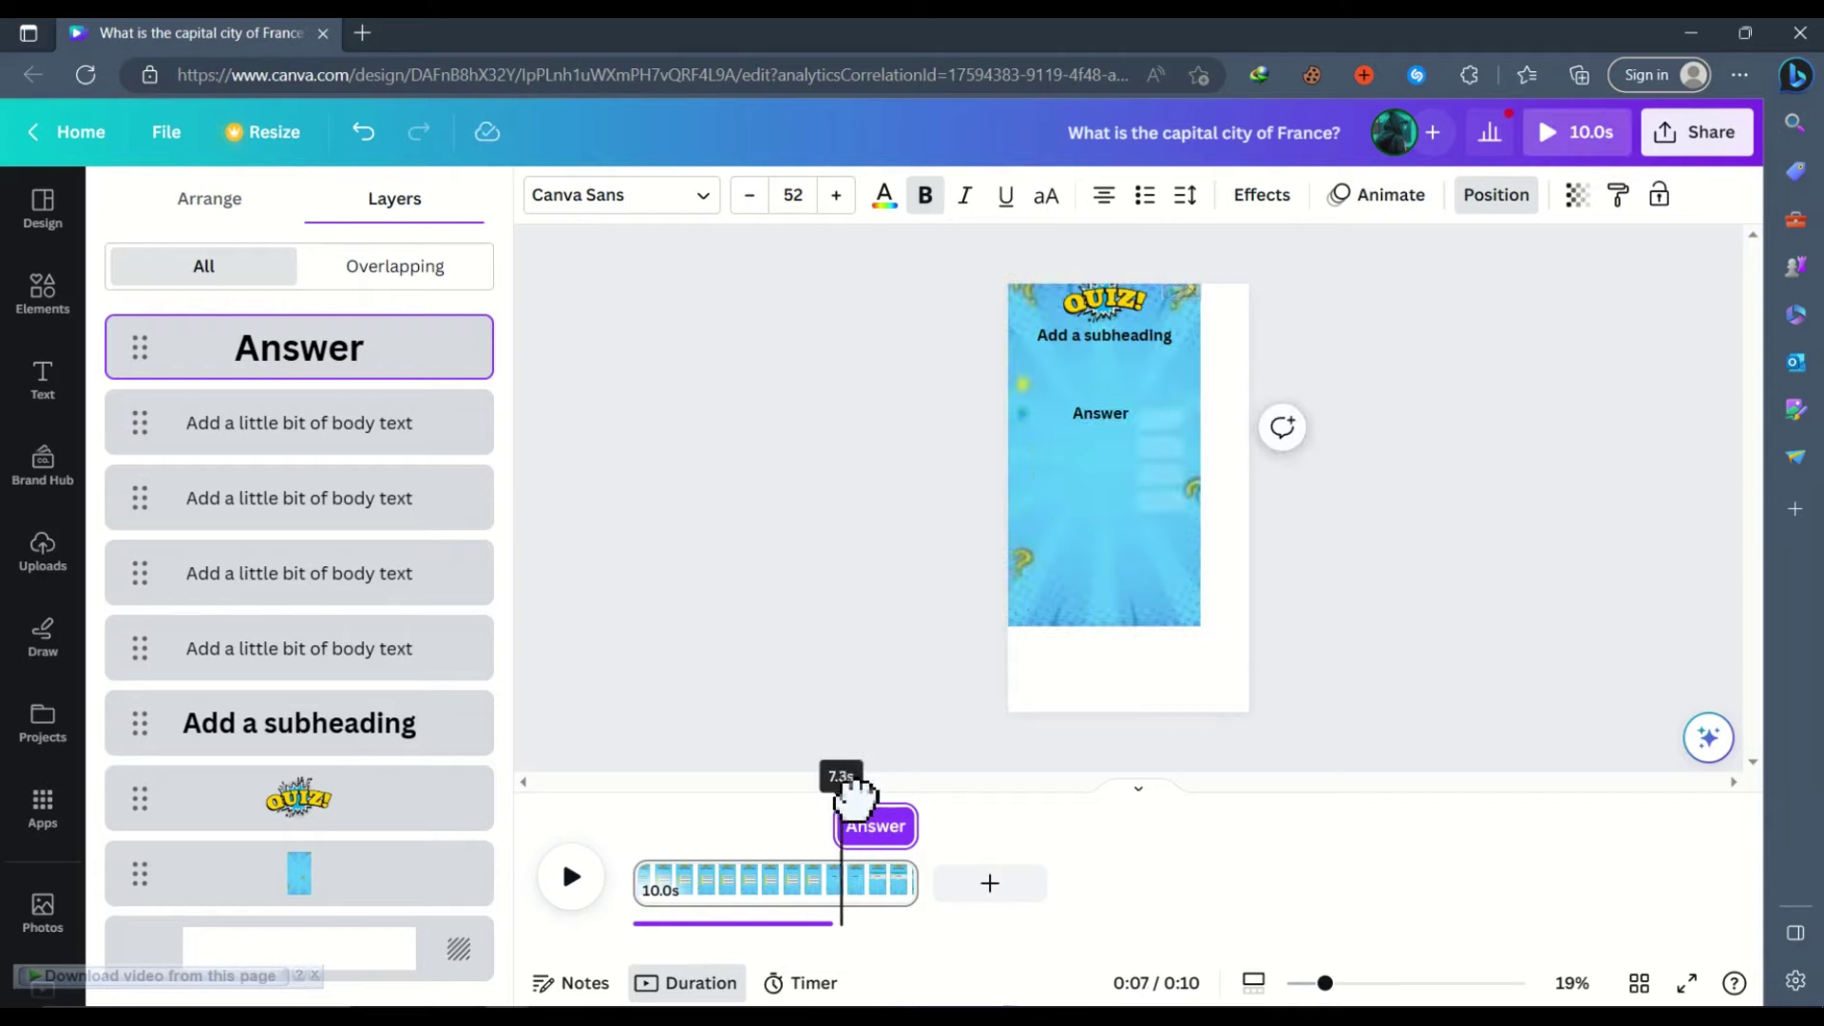
left_click_drag(860, 793, 880, 802)
Reduce the Answer font size to 45 and enlarge the whole quiz layout.
left_click(756, 209)
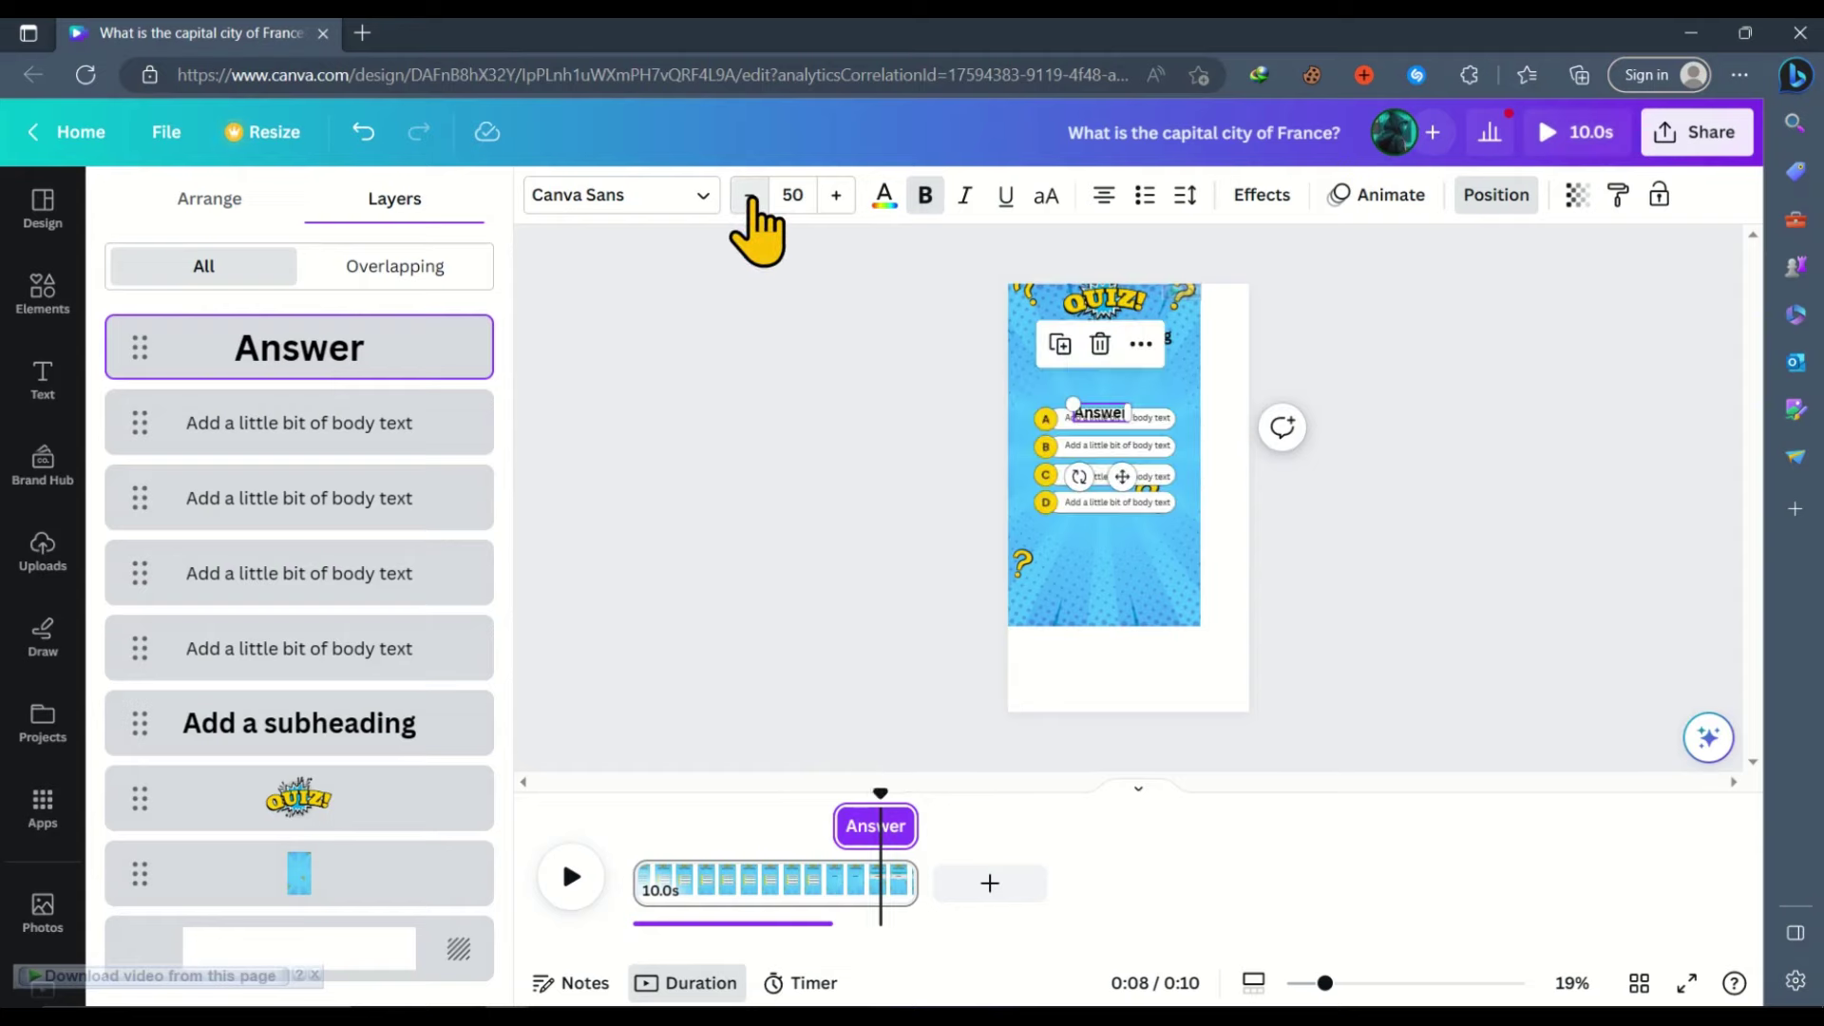
mouse_move(874, 791)
left_mouse_down()
mouse_move(840, 787)
mouse_move(863, 790)
left_mouse_up()
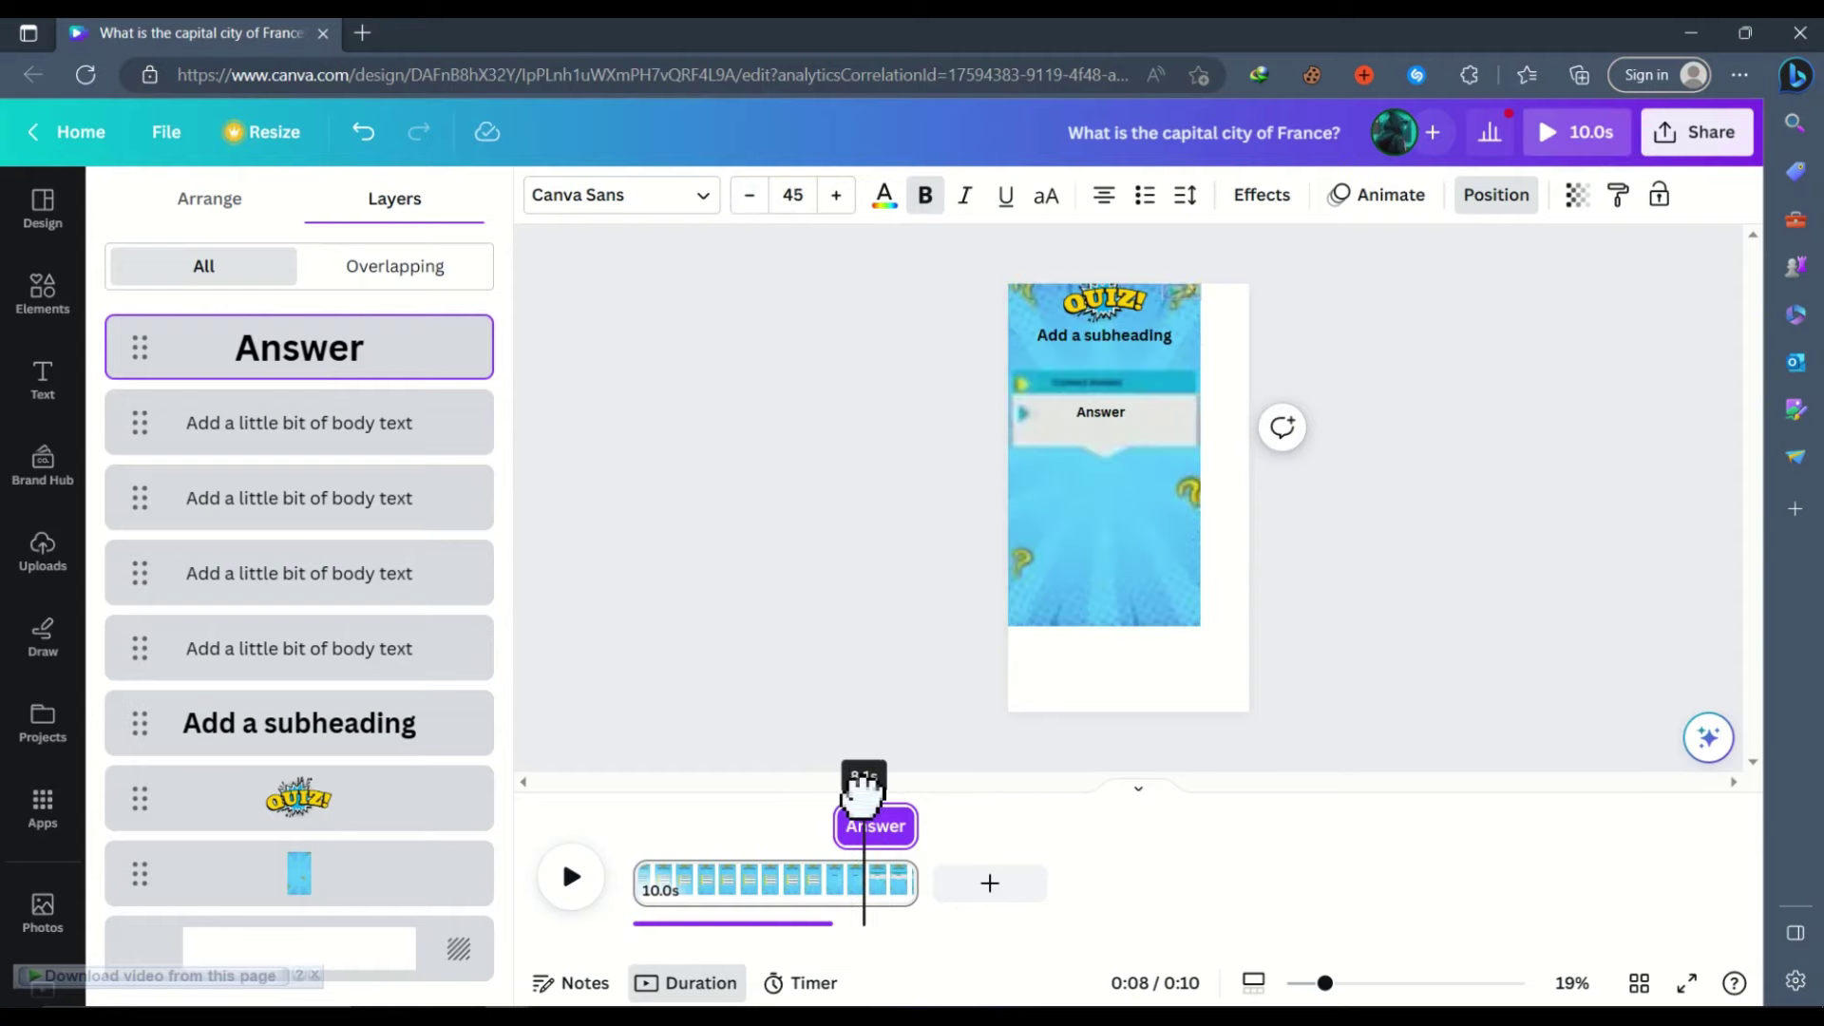
left_click_drag(1348, 259, 931, 665)
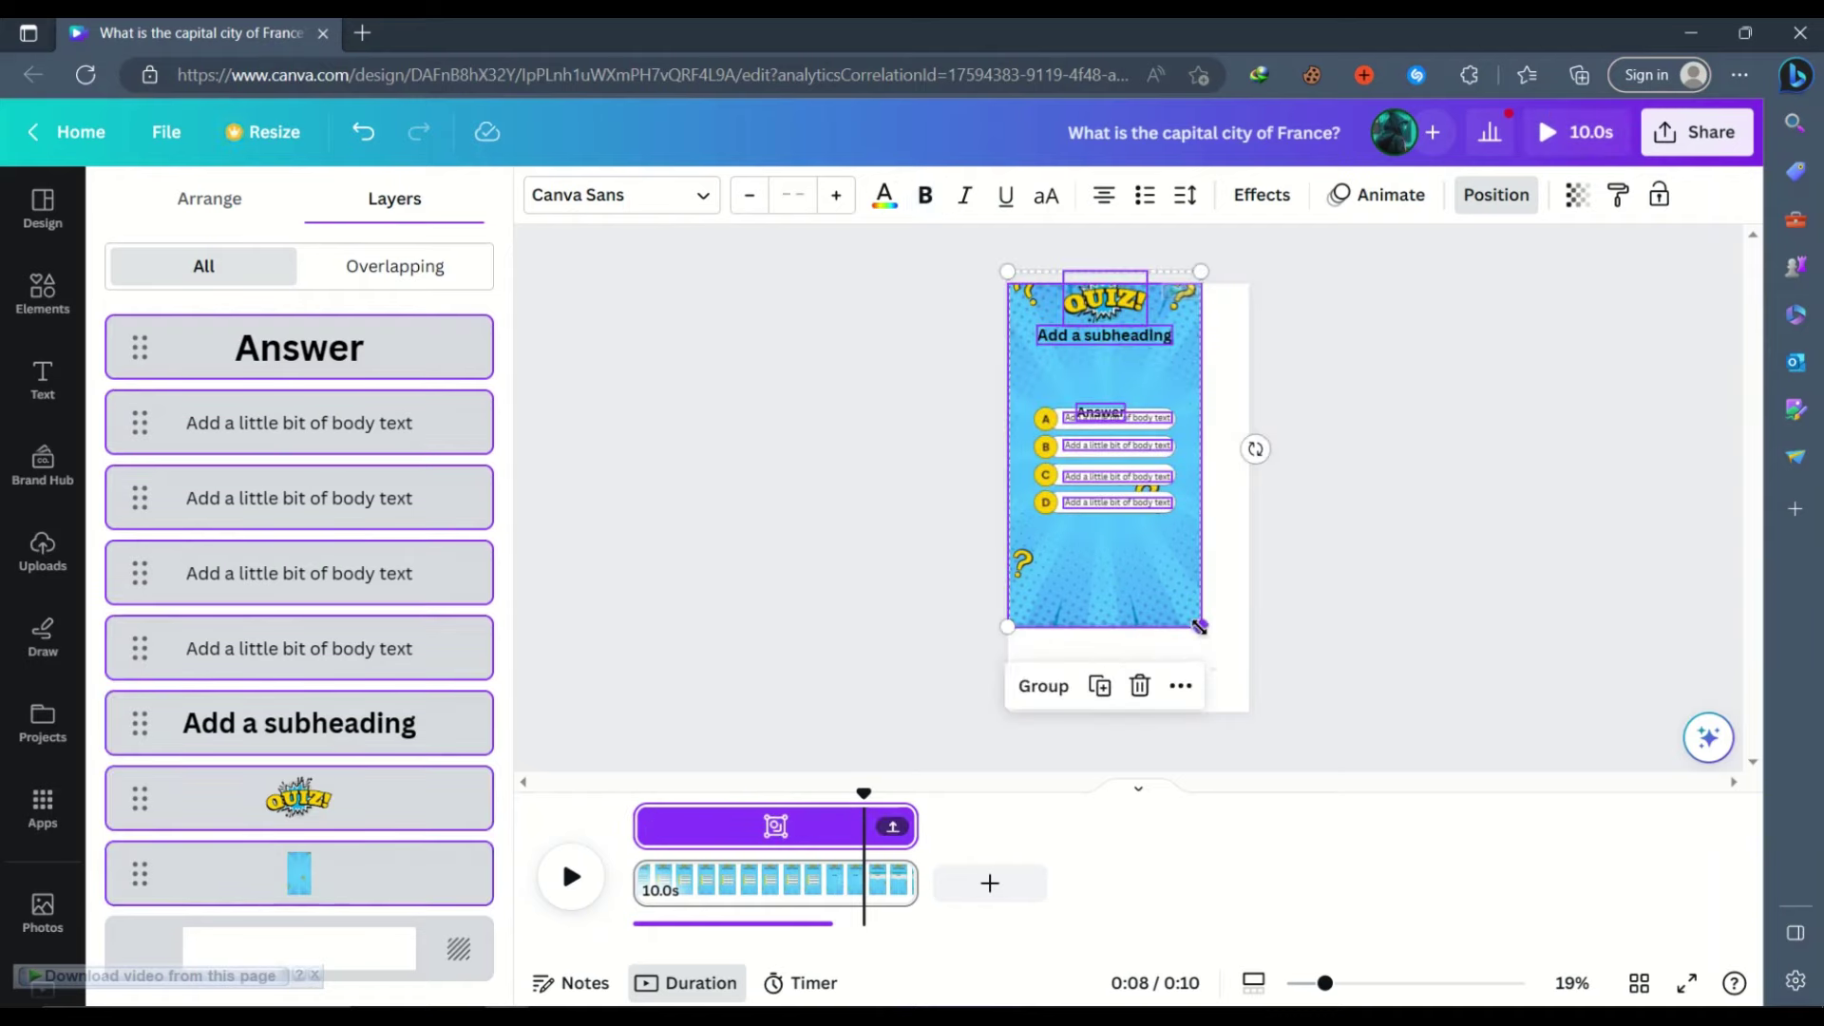
left_click_drag(1228, 681, 1245, 708)
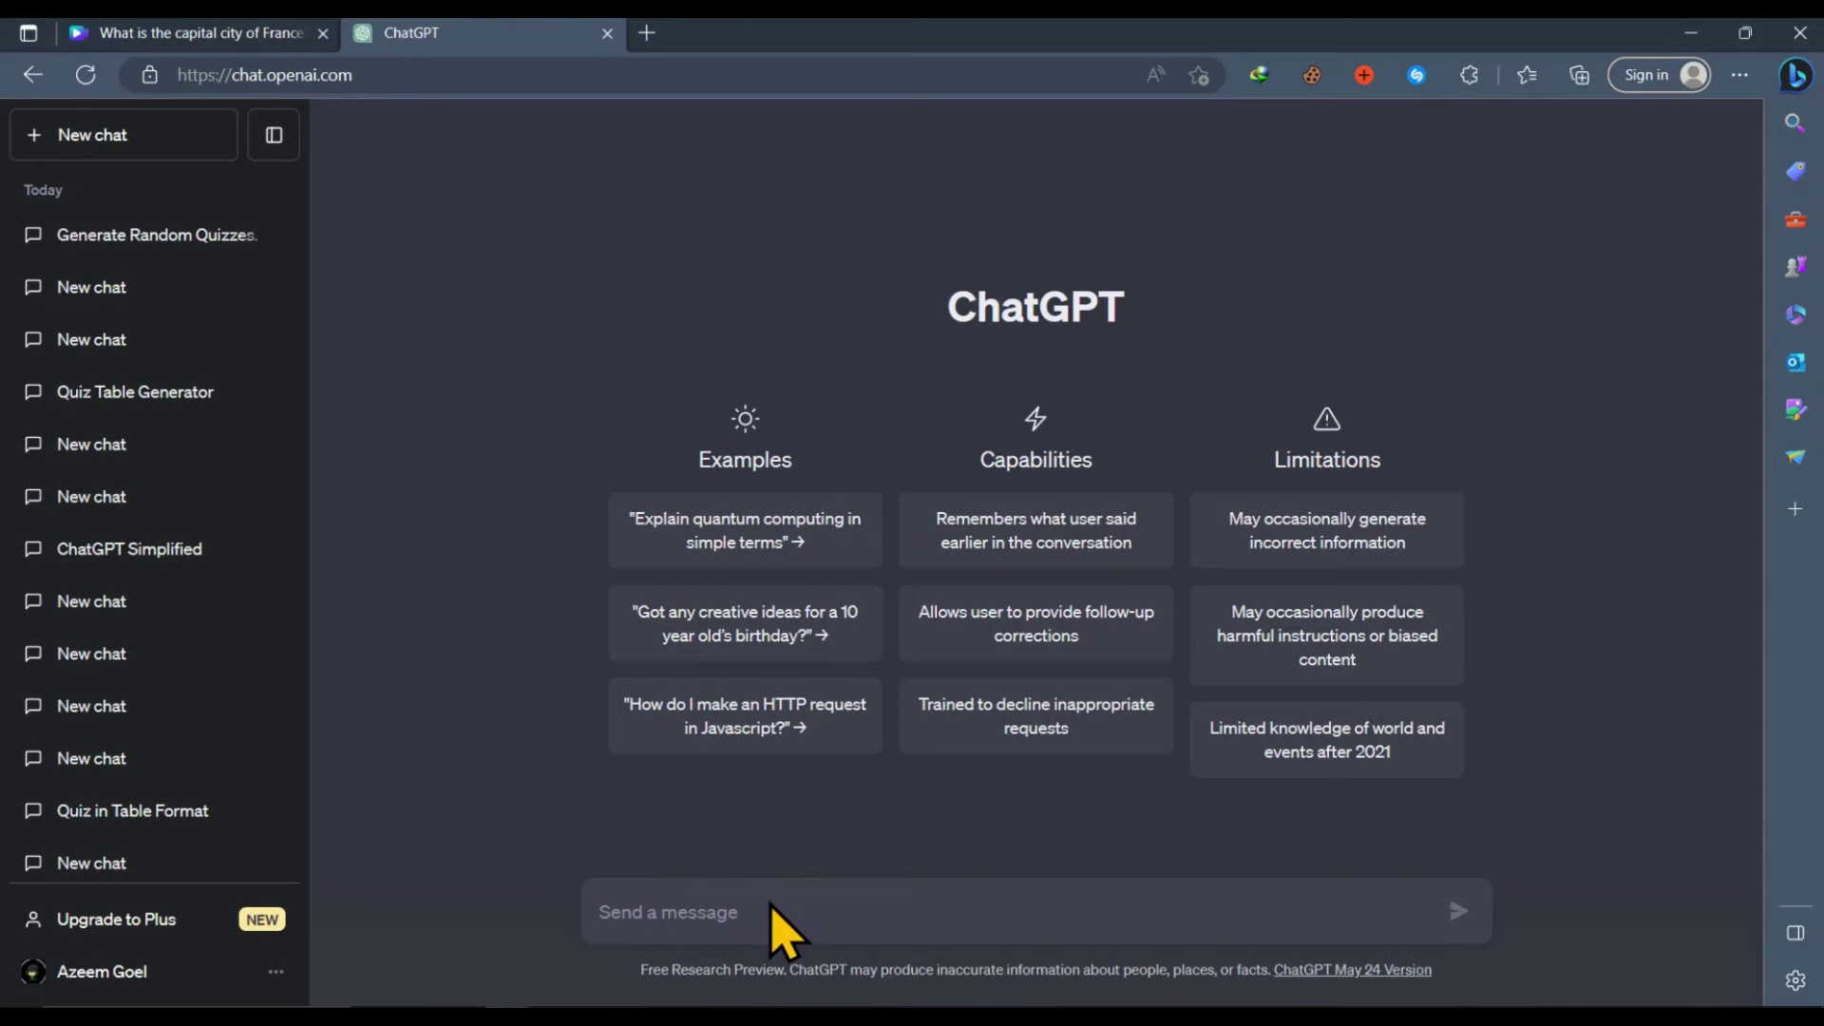
Copy the 50-quiz prompt from WordPad and paste it into ChatGPT's message box.
key("alt+Tab")
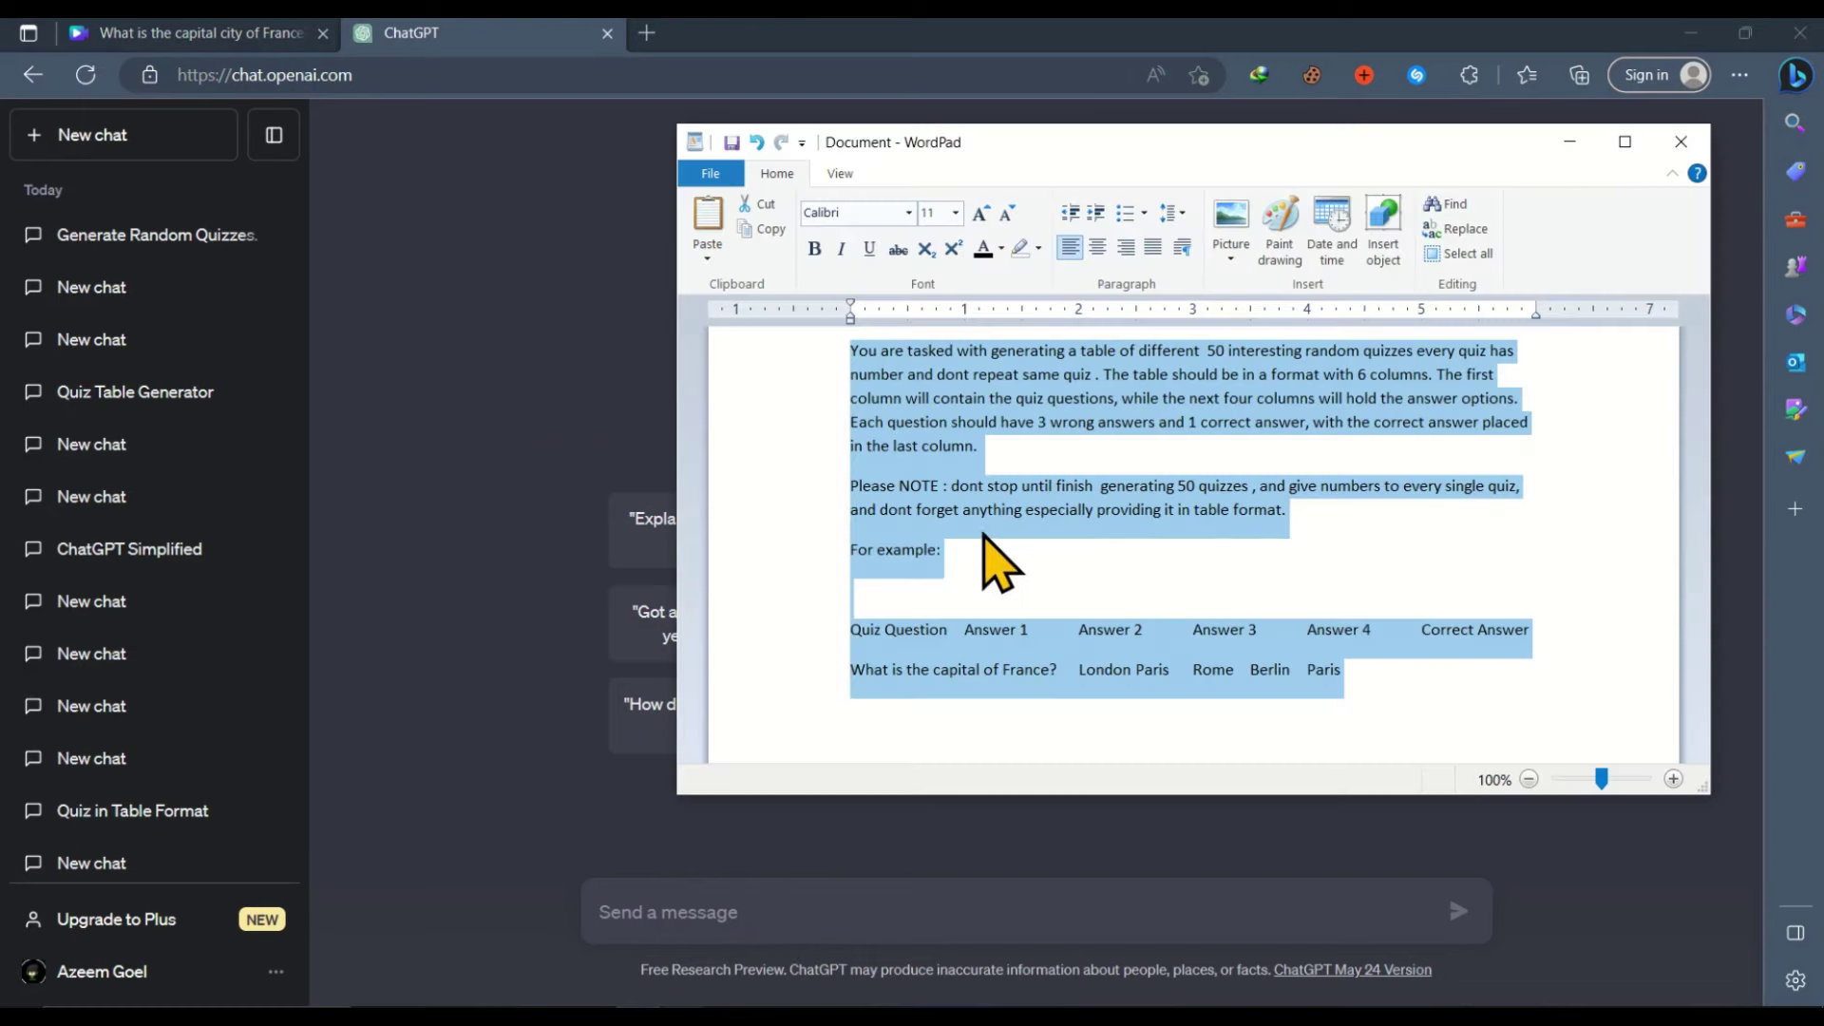
left_click(984, 541)
mouse_move(1368, 692)
left_mouse_down()
mouse_move(1243, 639)
mouse_move(812, 337)
left_mouse_up()
right_click(923, 367)
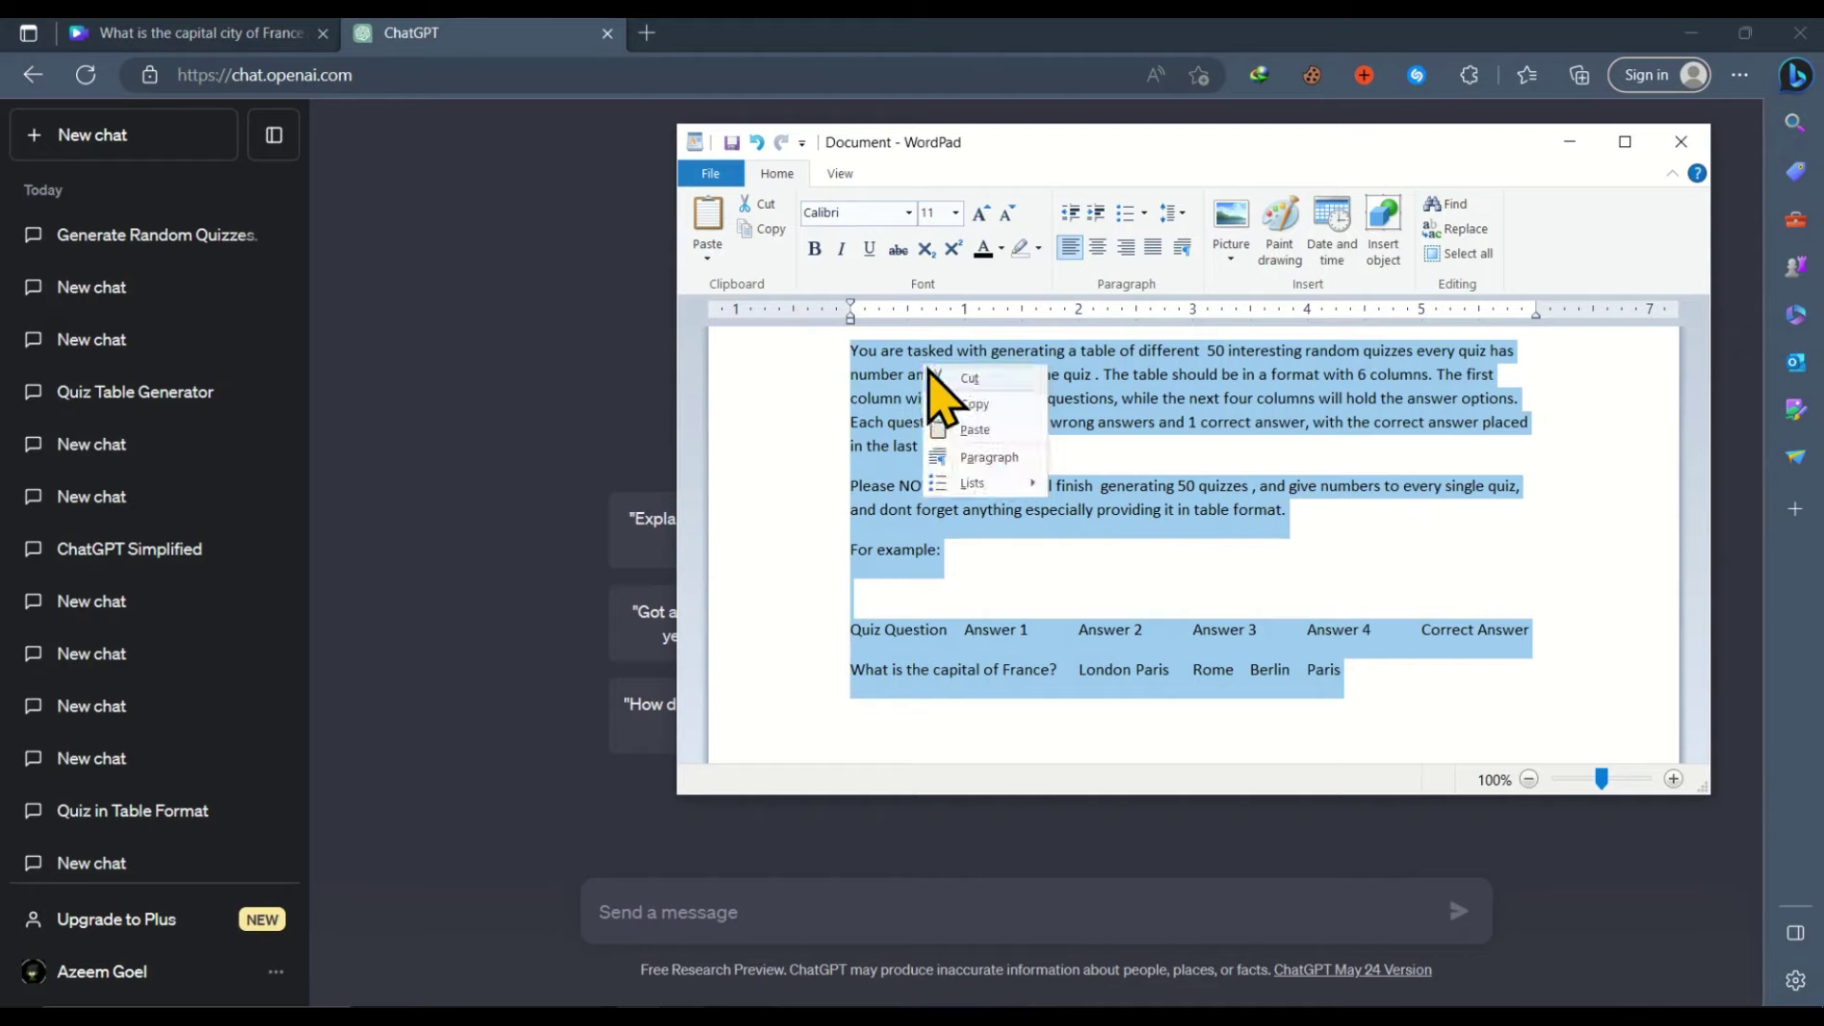
left_click(1015, 407)
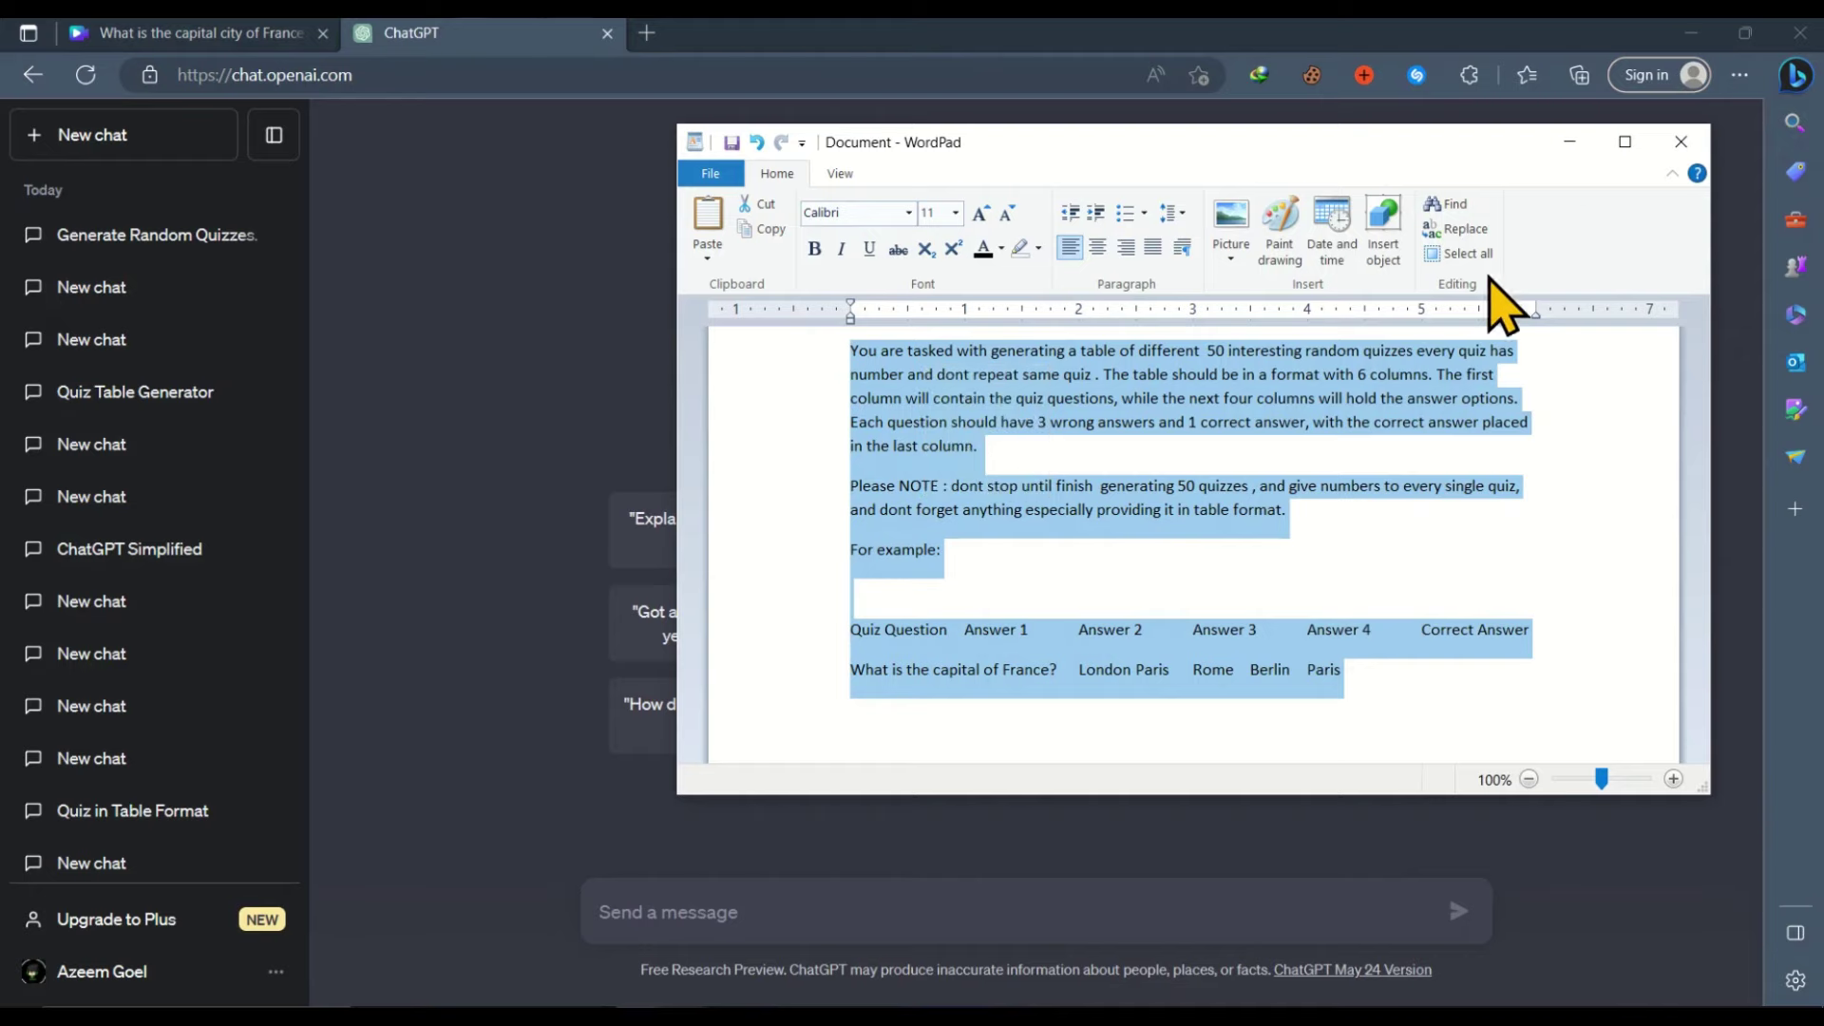
left_click(1570, 142)
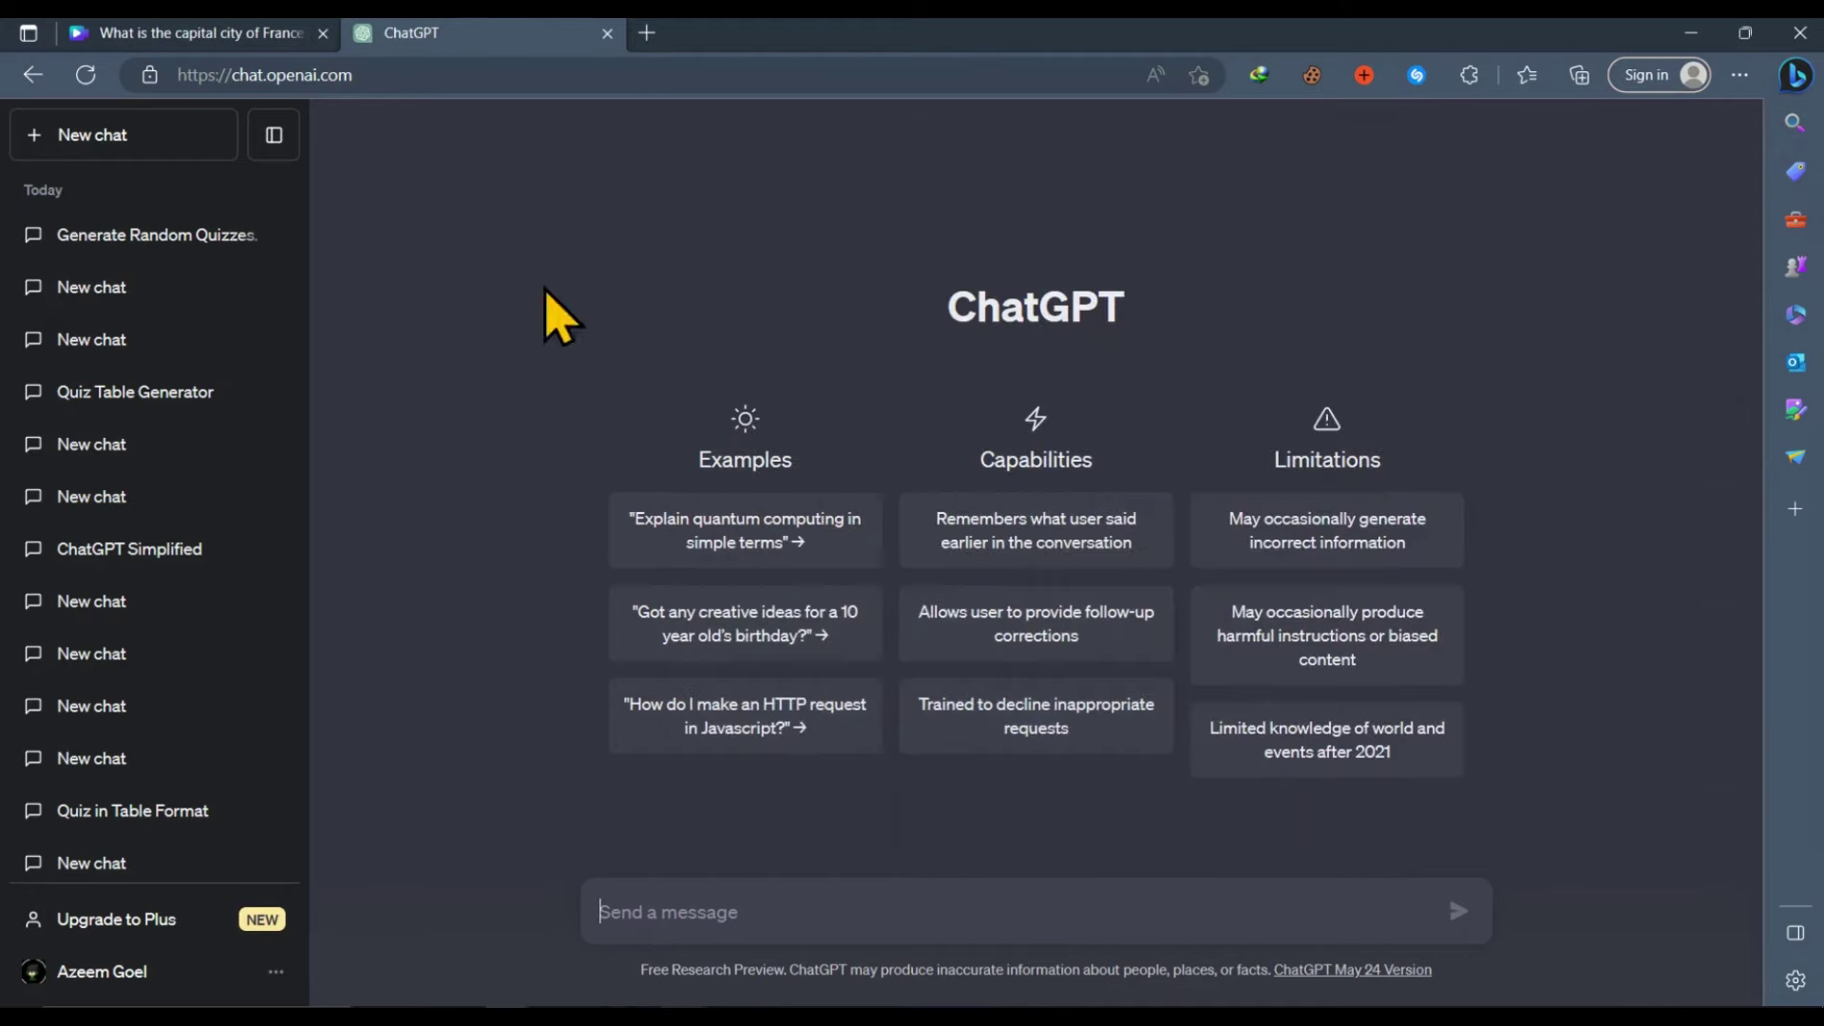
right_click(693, 896)
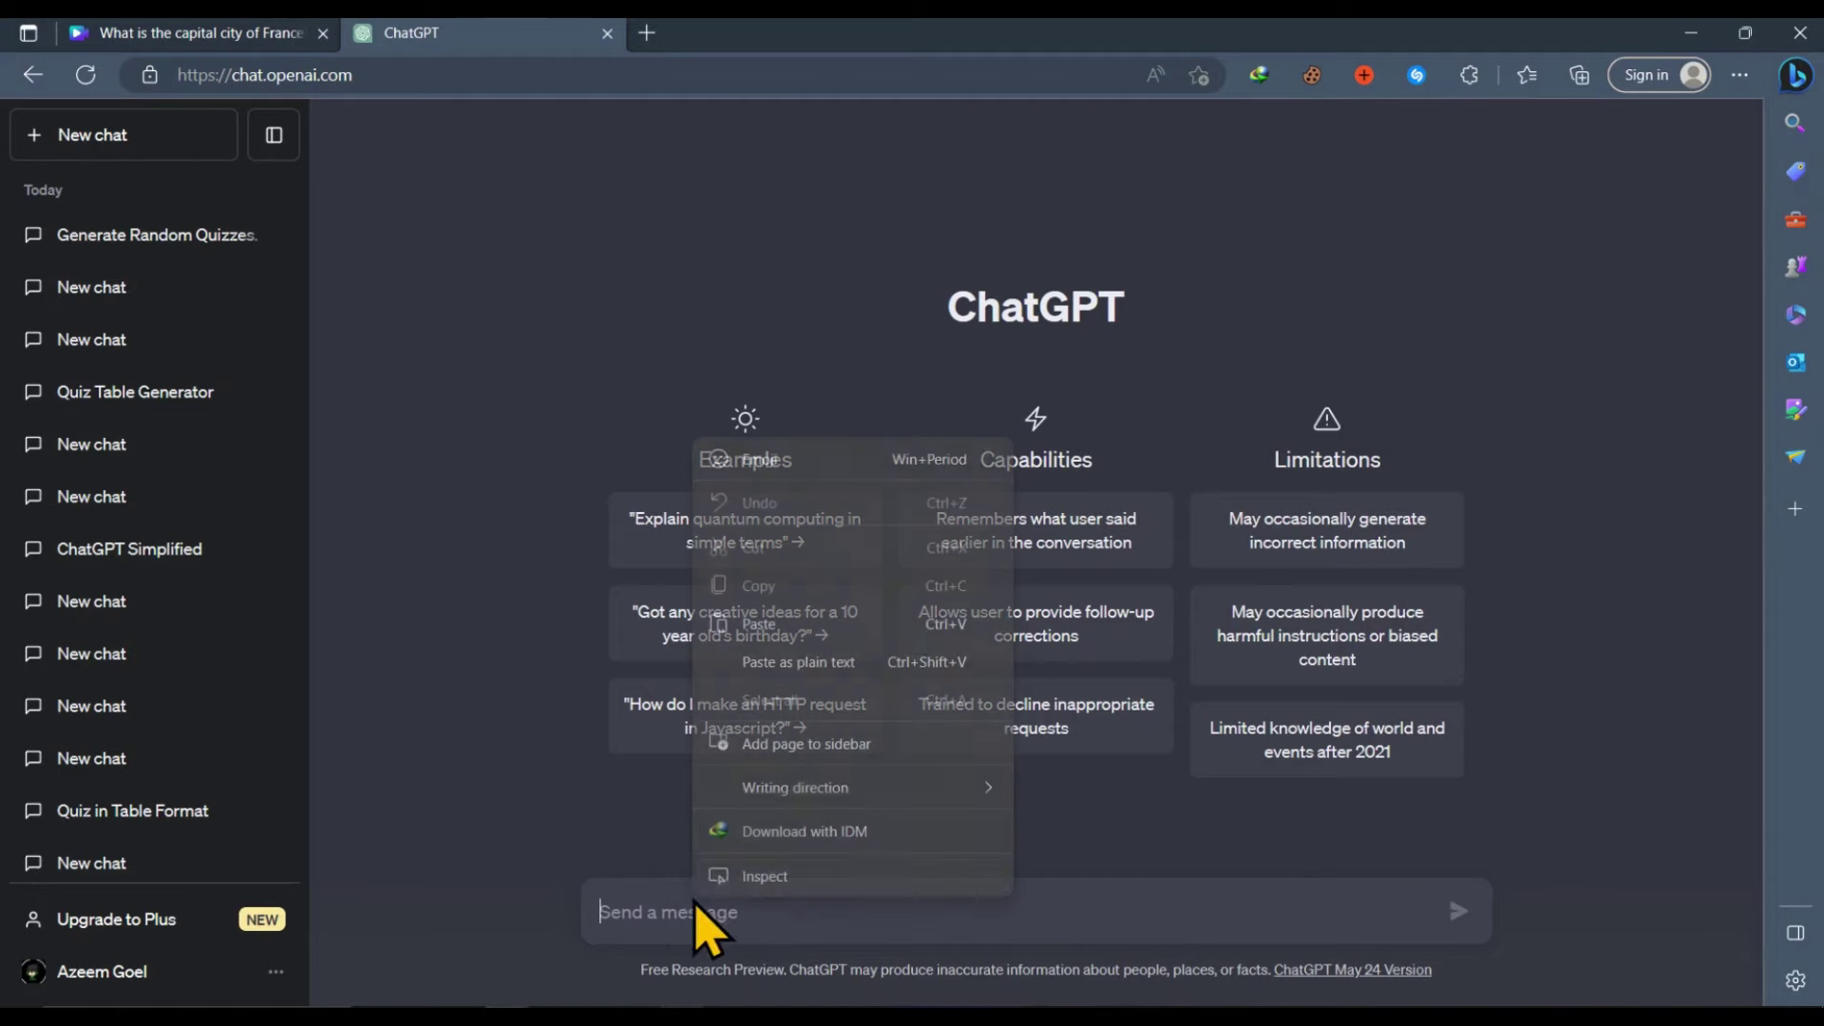
left_click(781, 625)
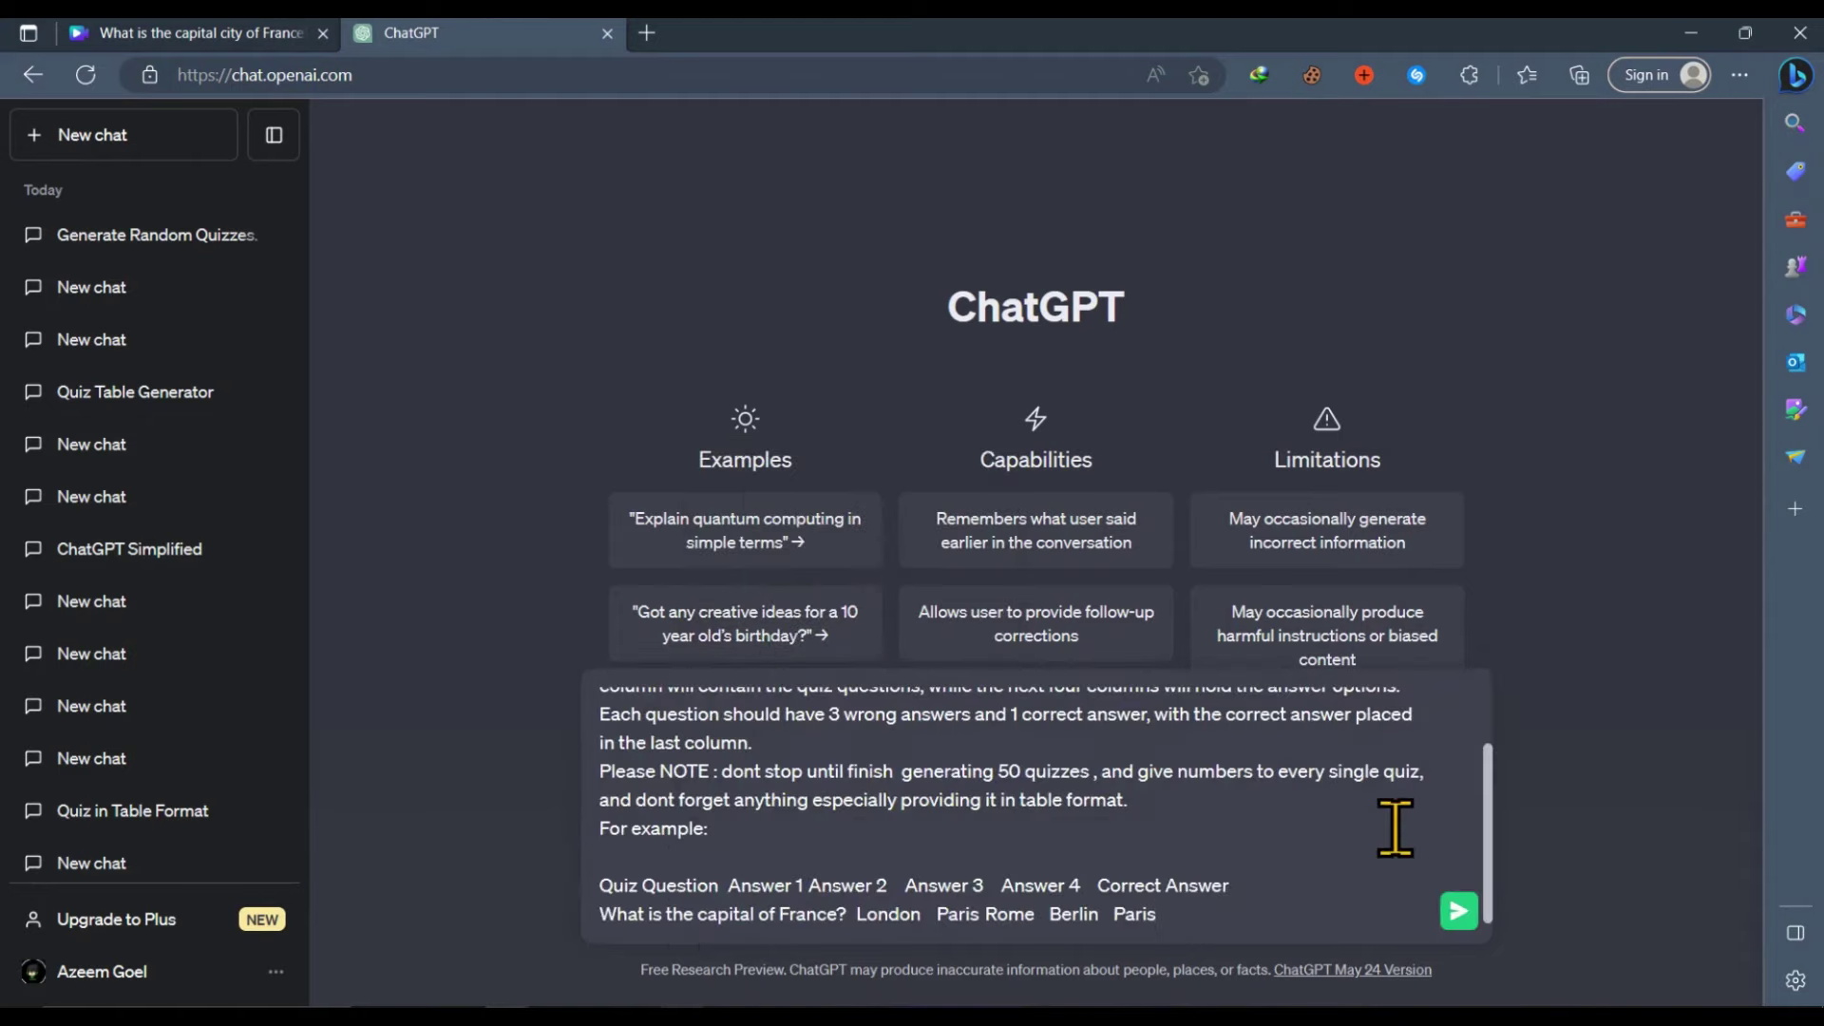
Have ChatGPT generate the full 50-row quiz table, continuing generation until it finishes.
left_click(1460, 914)
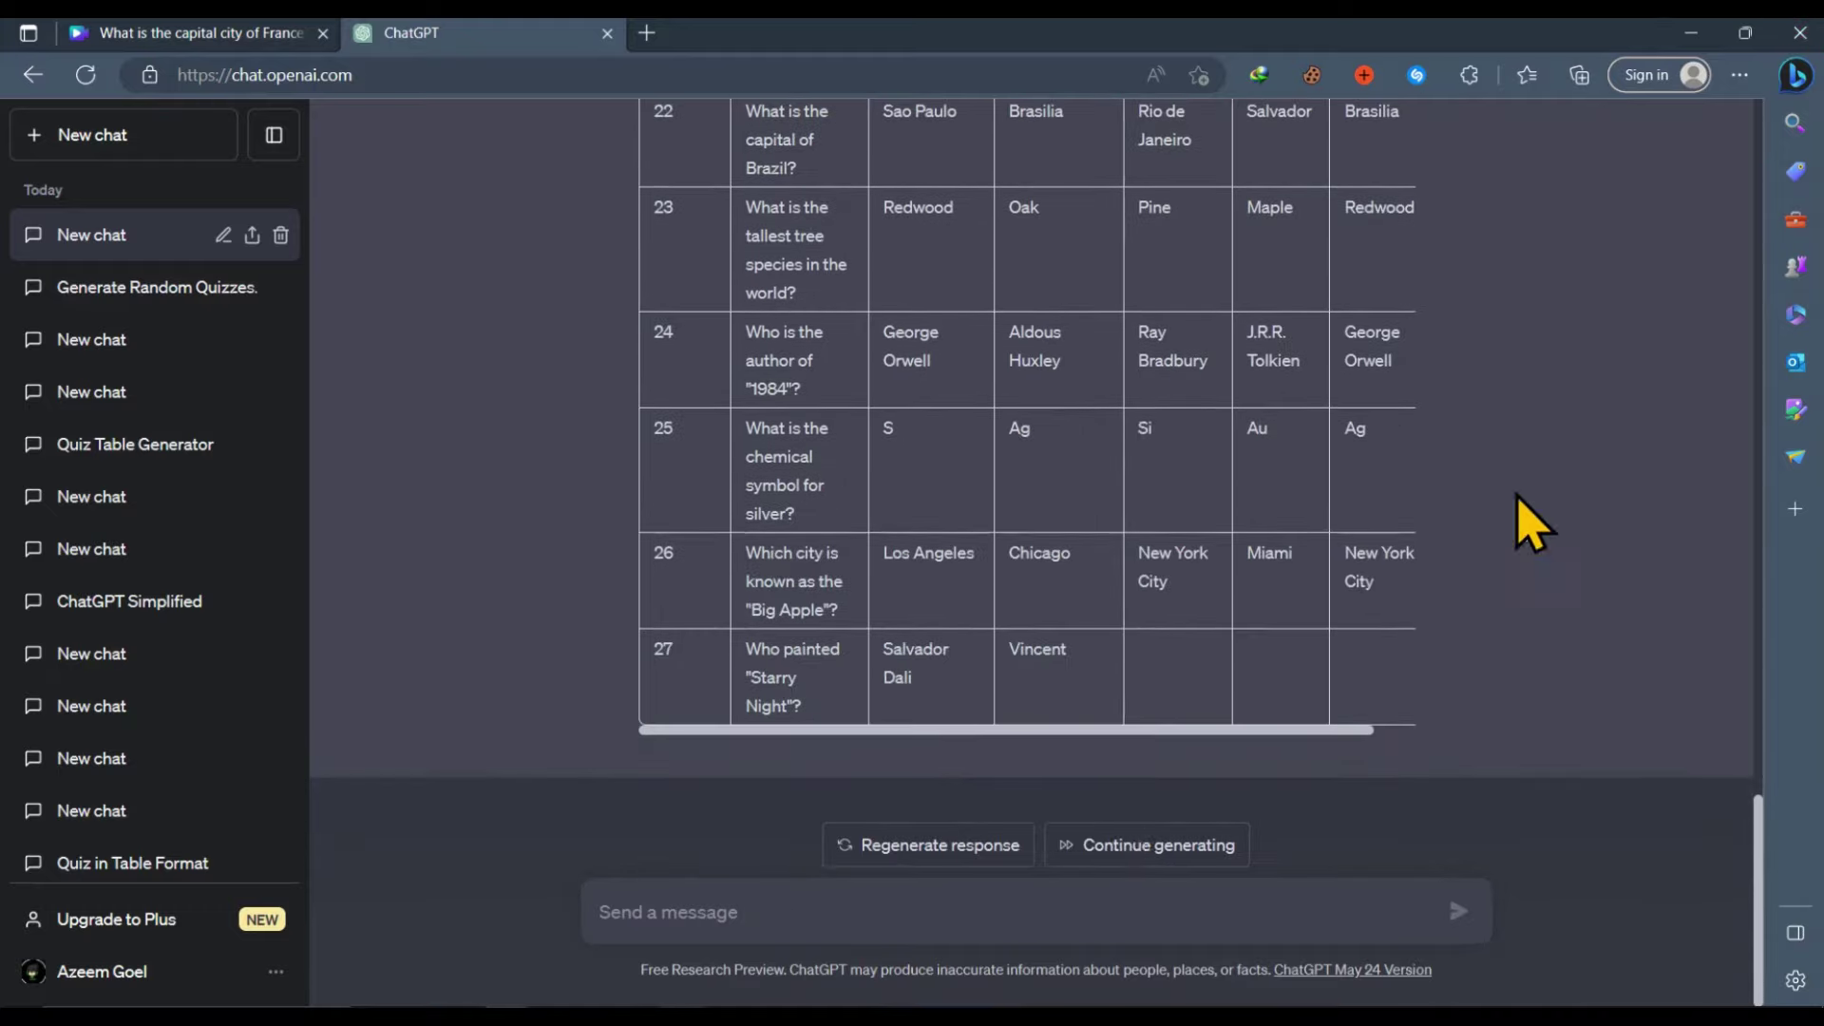
left_click(1153, 825)
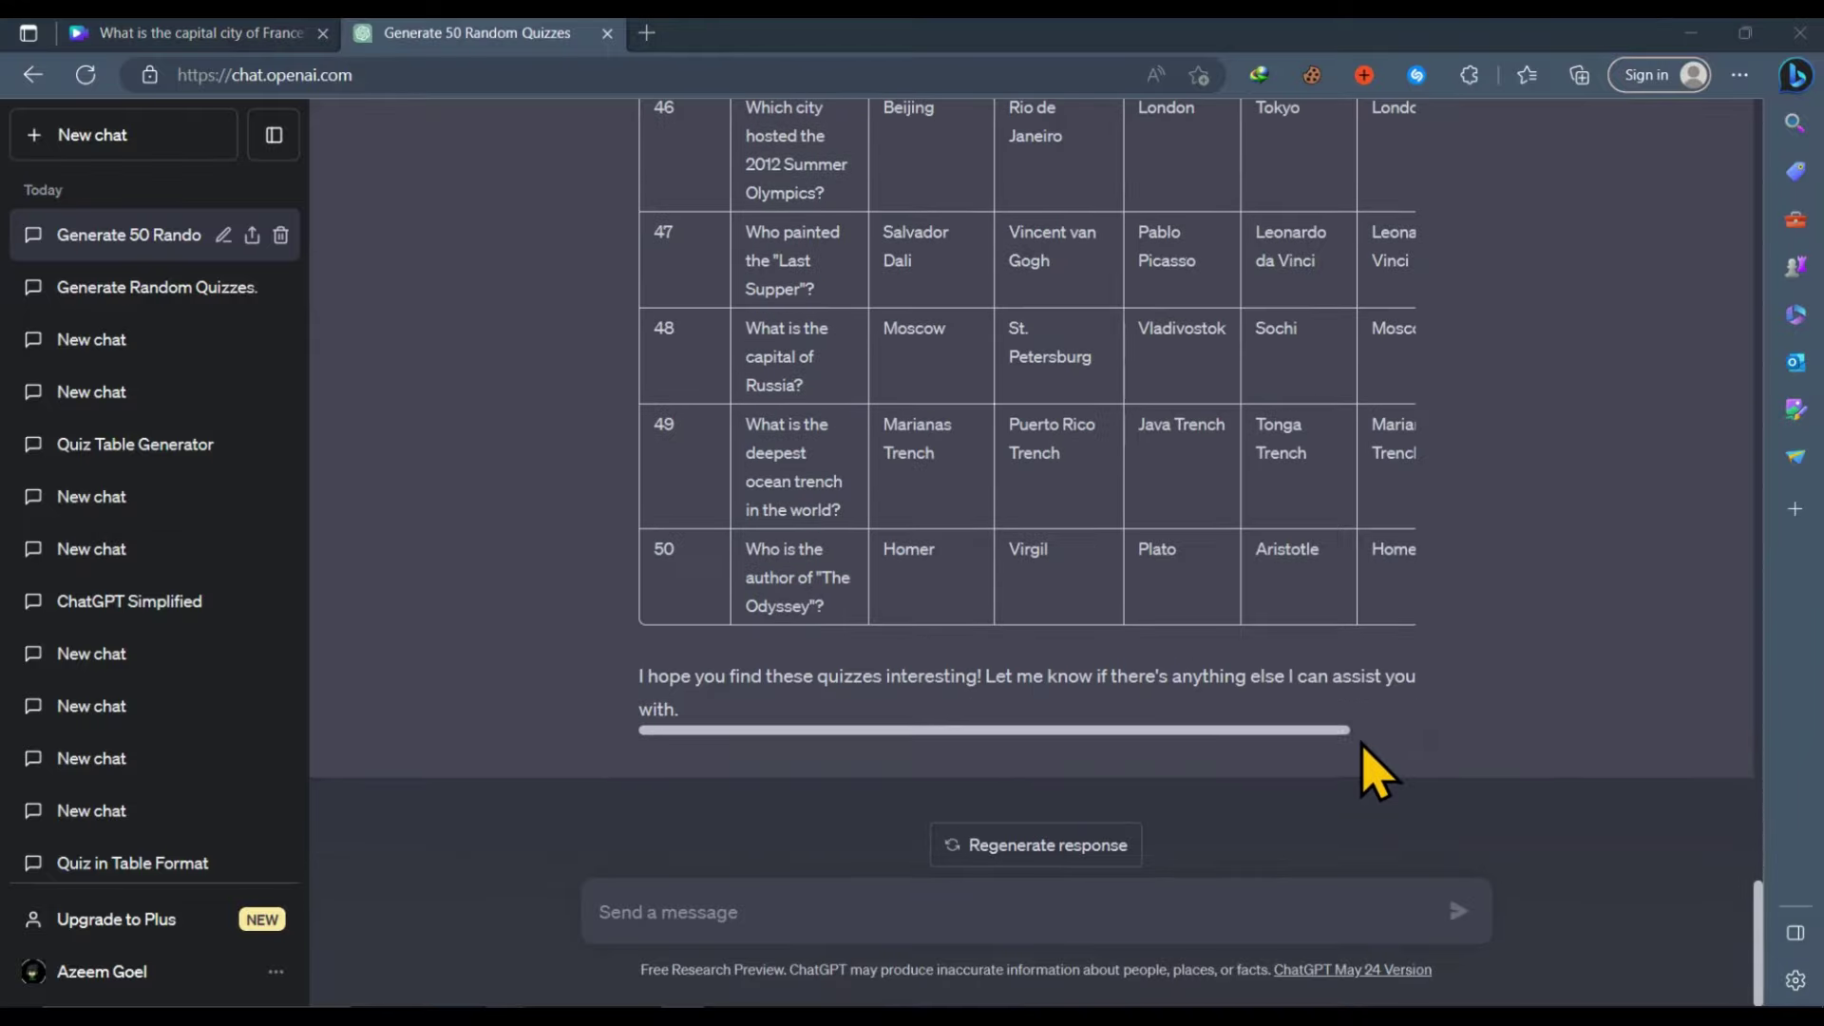
scroll(1406, 779, "up", 5)
scroll(1445, 770, "up", 10)
scroll(1488, 773, "up", 10)
scroll(1539, 750, "up", 10)
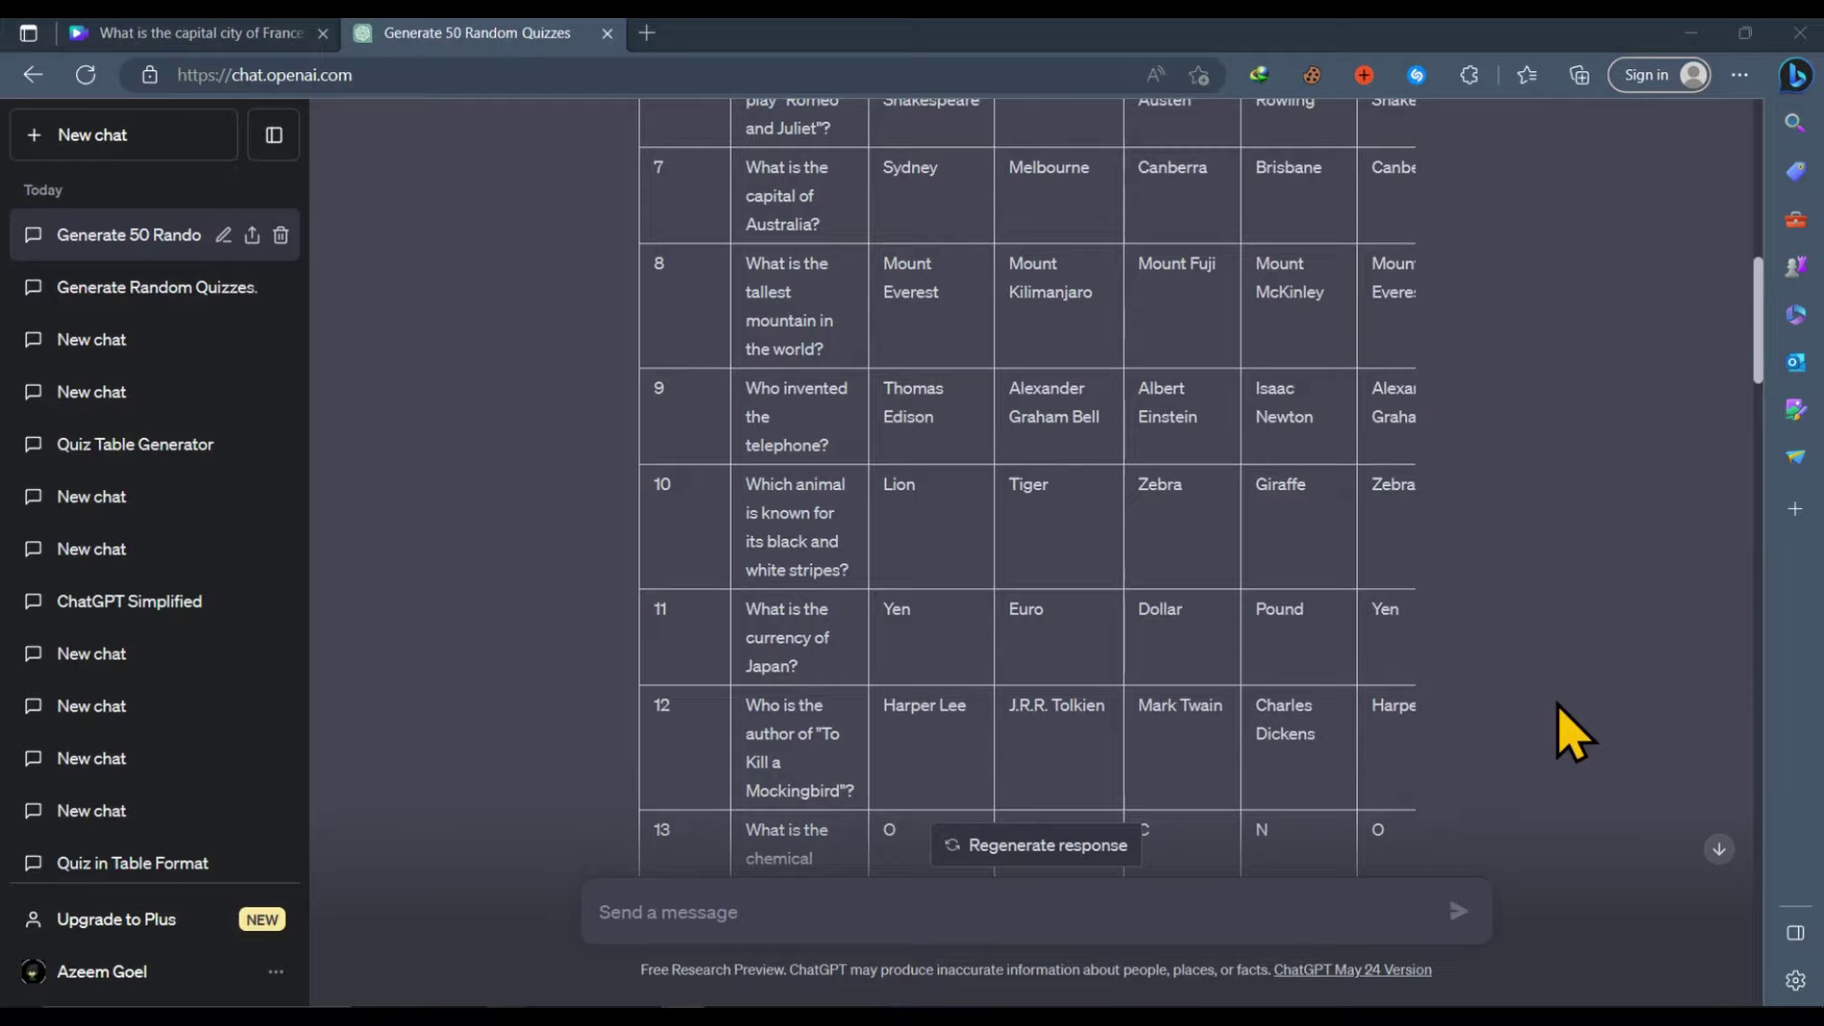
scroll(1563, 722, "up", 10)
scroll(745, 378, "down", 5)
scroll(760, 384, "up", 3)
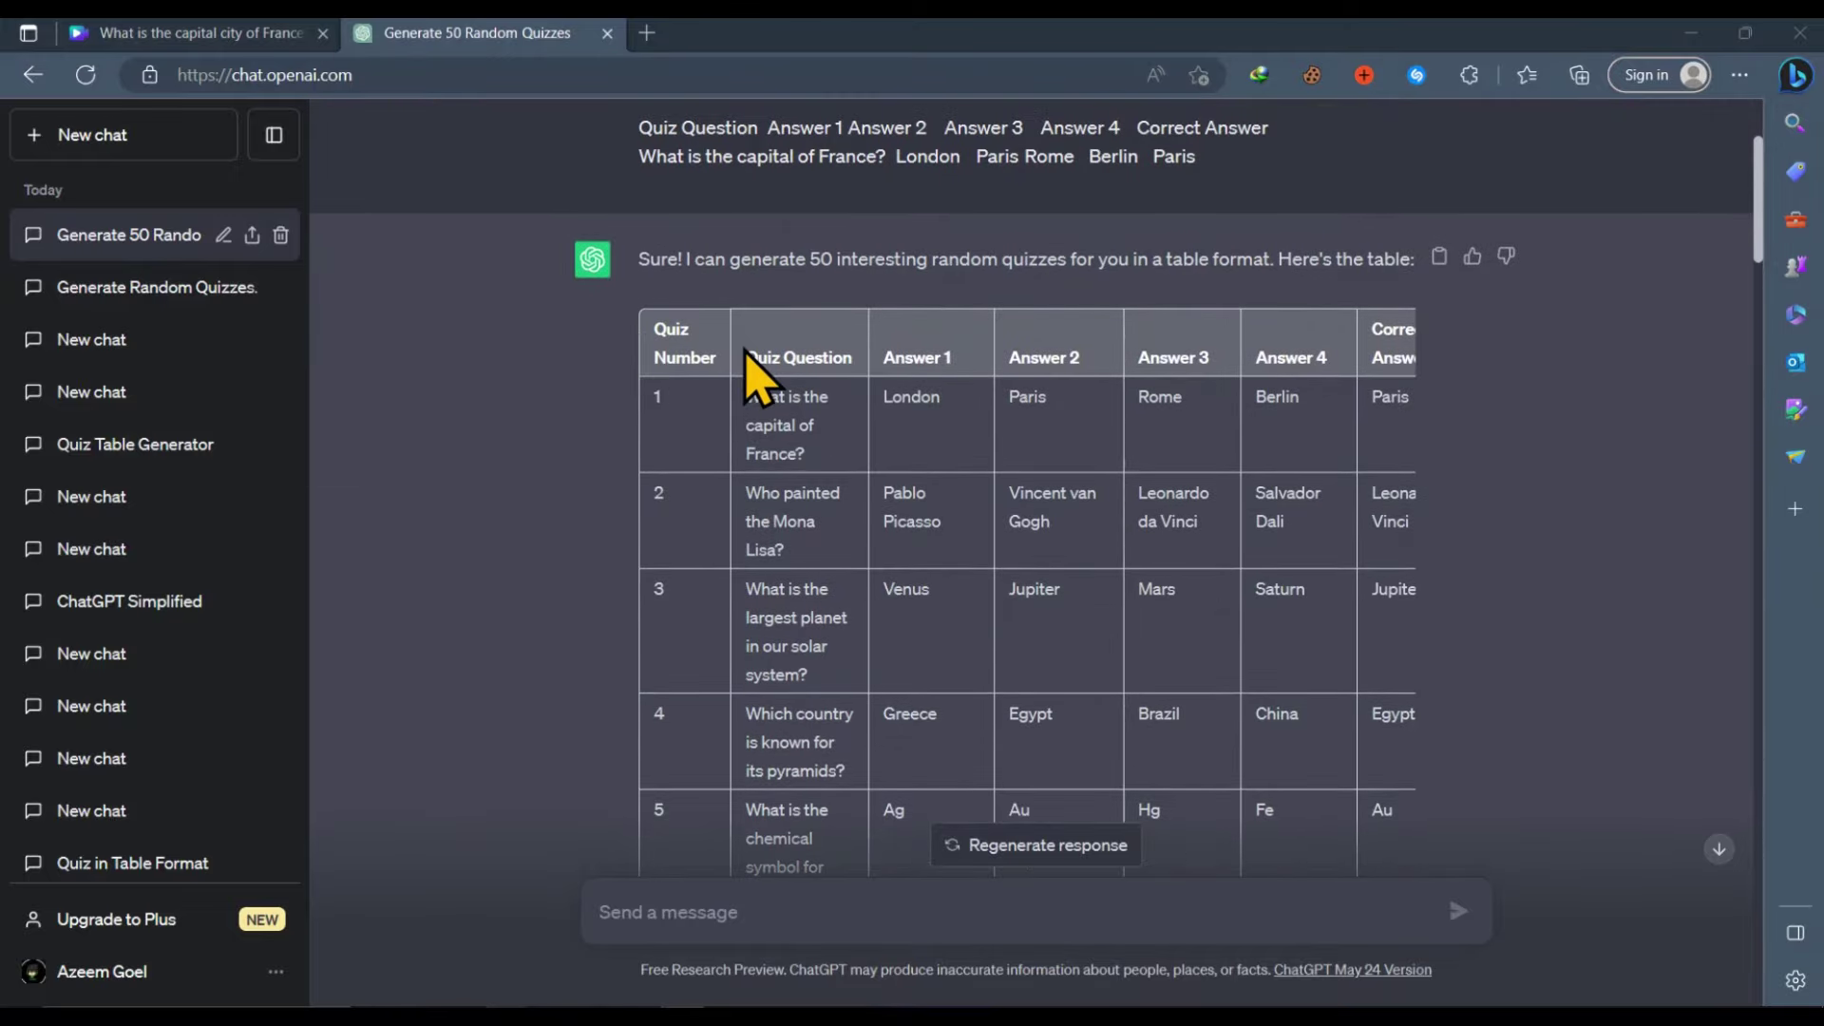
Select the whole quiz table in ChatGPT and copy it.
mouse_move(746, 352)
left_mouse_down()
mouse_move(944, 440)
mouse_move(1169, 617)
left_mouse_up()
left_click_drag(1207, 708, 1229, 757)
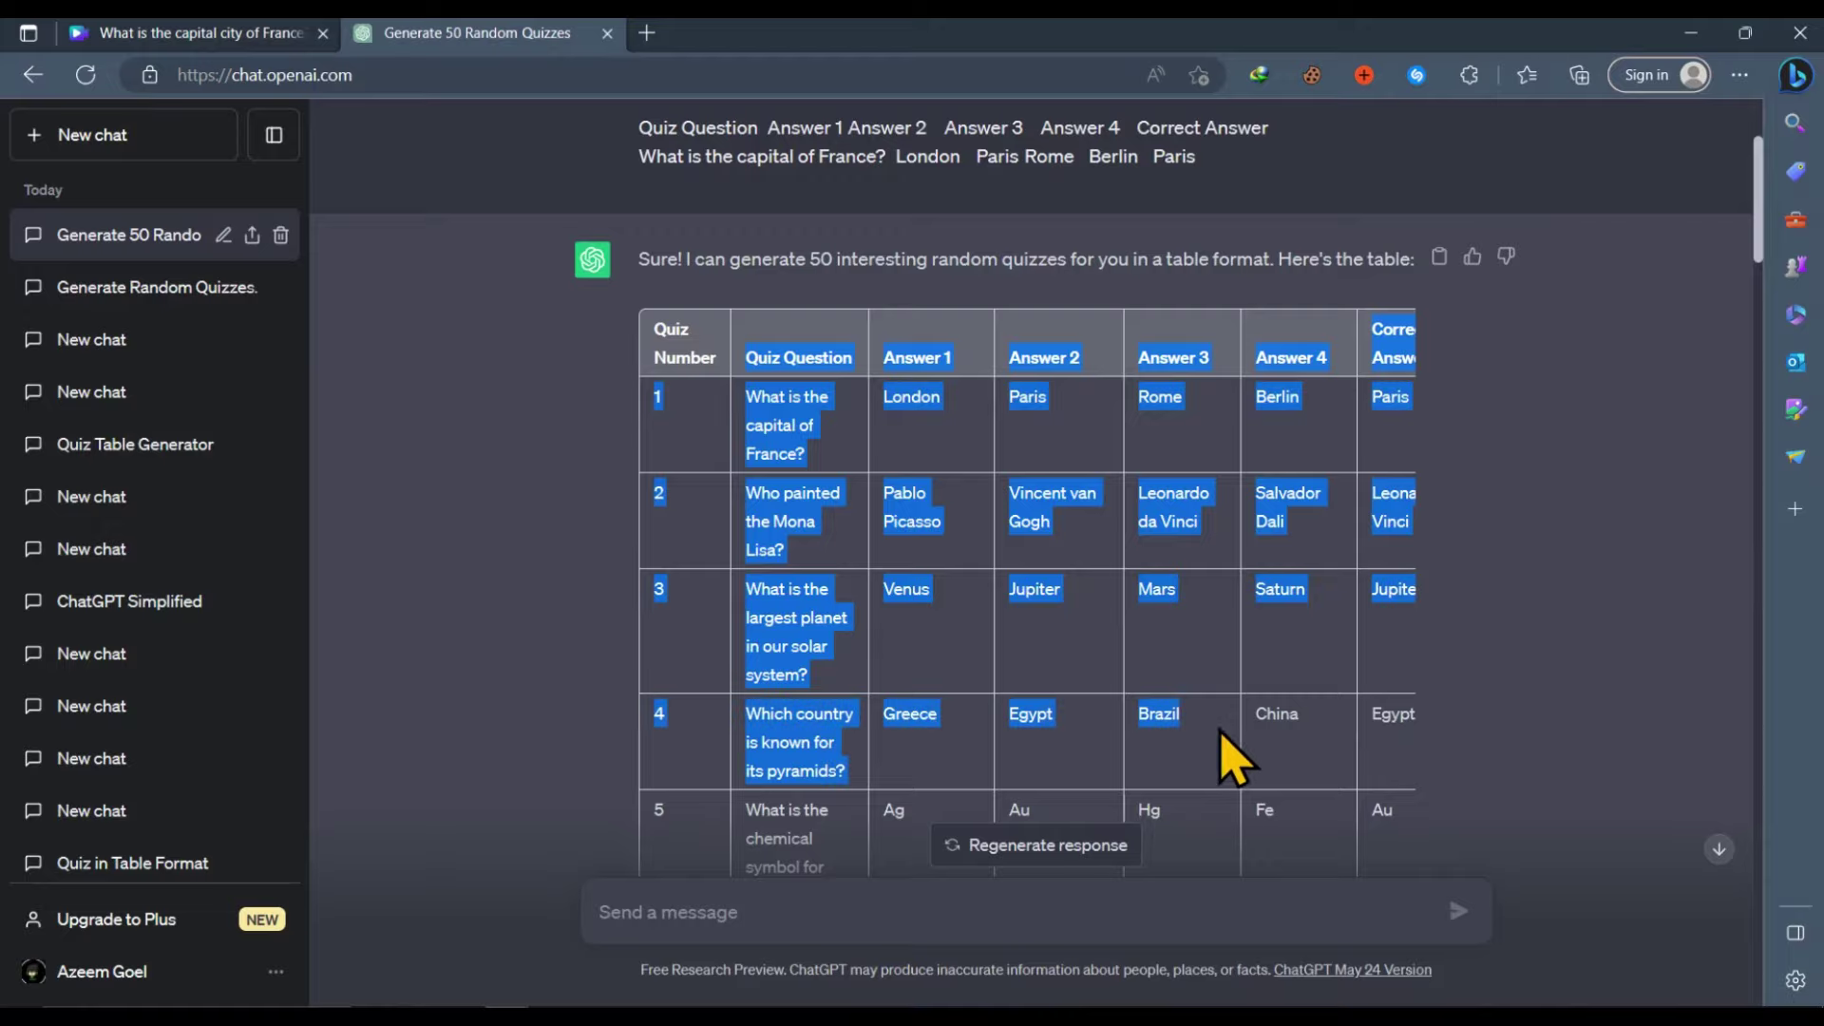
left_click(670, 333)
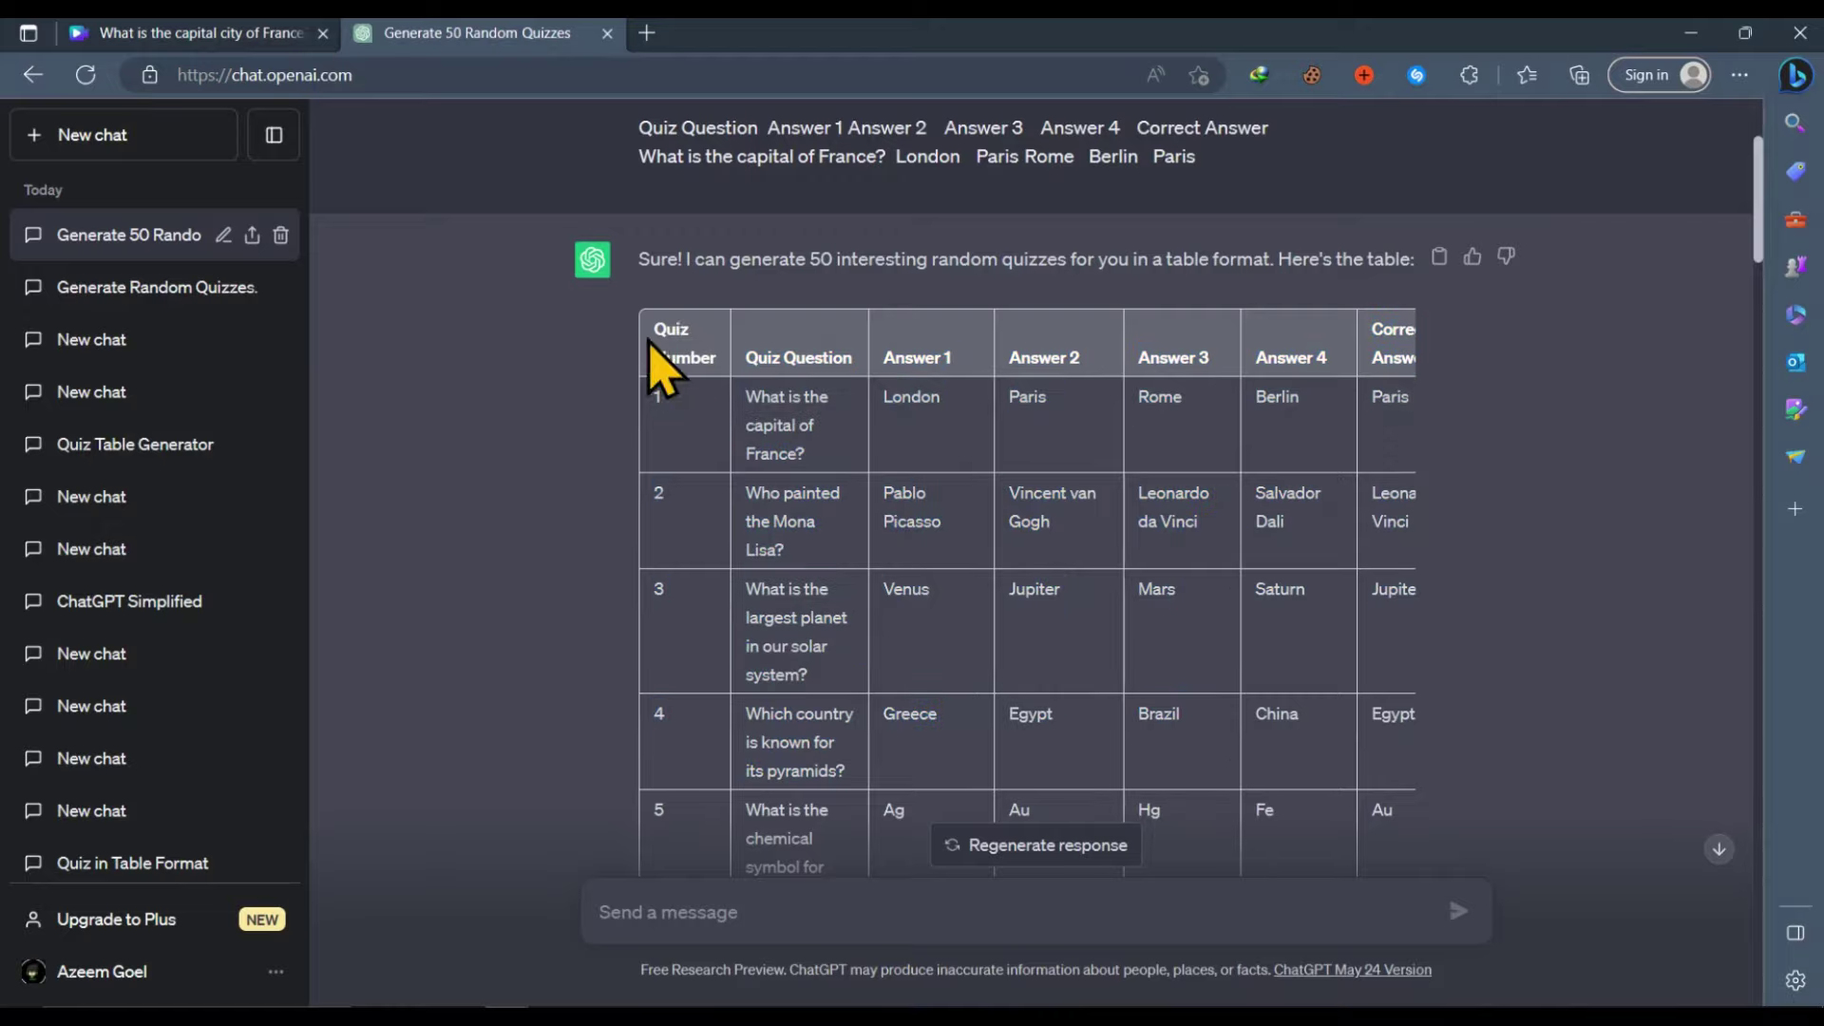
mouse_move(649, 342)
left_mouse_down()
mouse_move(1303, 814)
mouse_move(1059, 568)
mouse_move(1430, 568)
left_mouse_up()
right_click(1100, 418)
left_click(1478, 439)
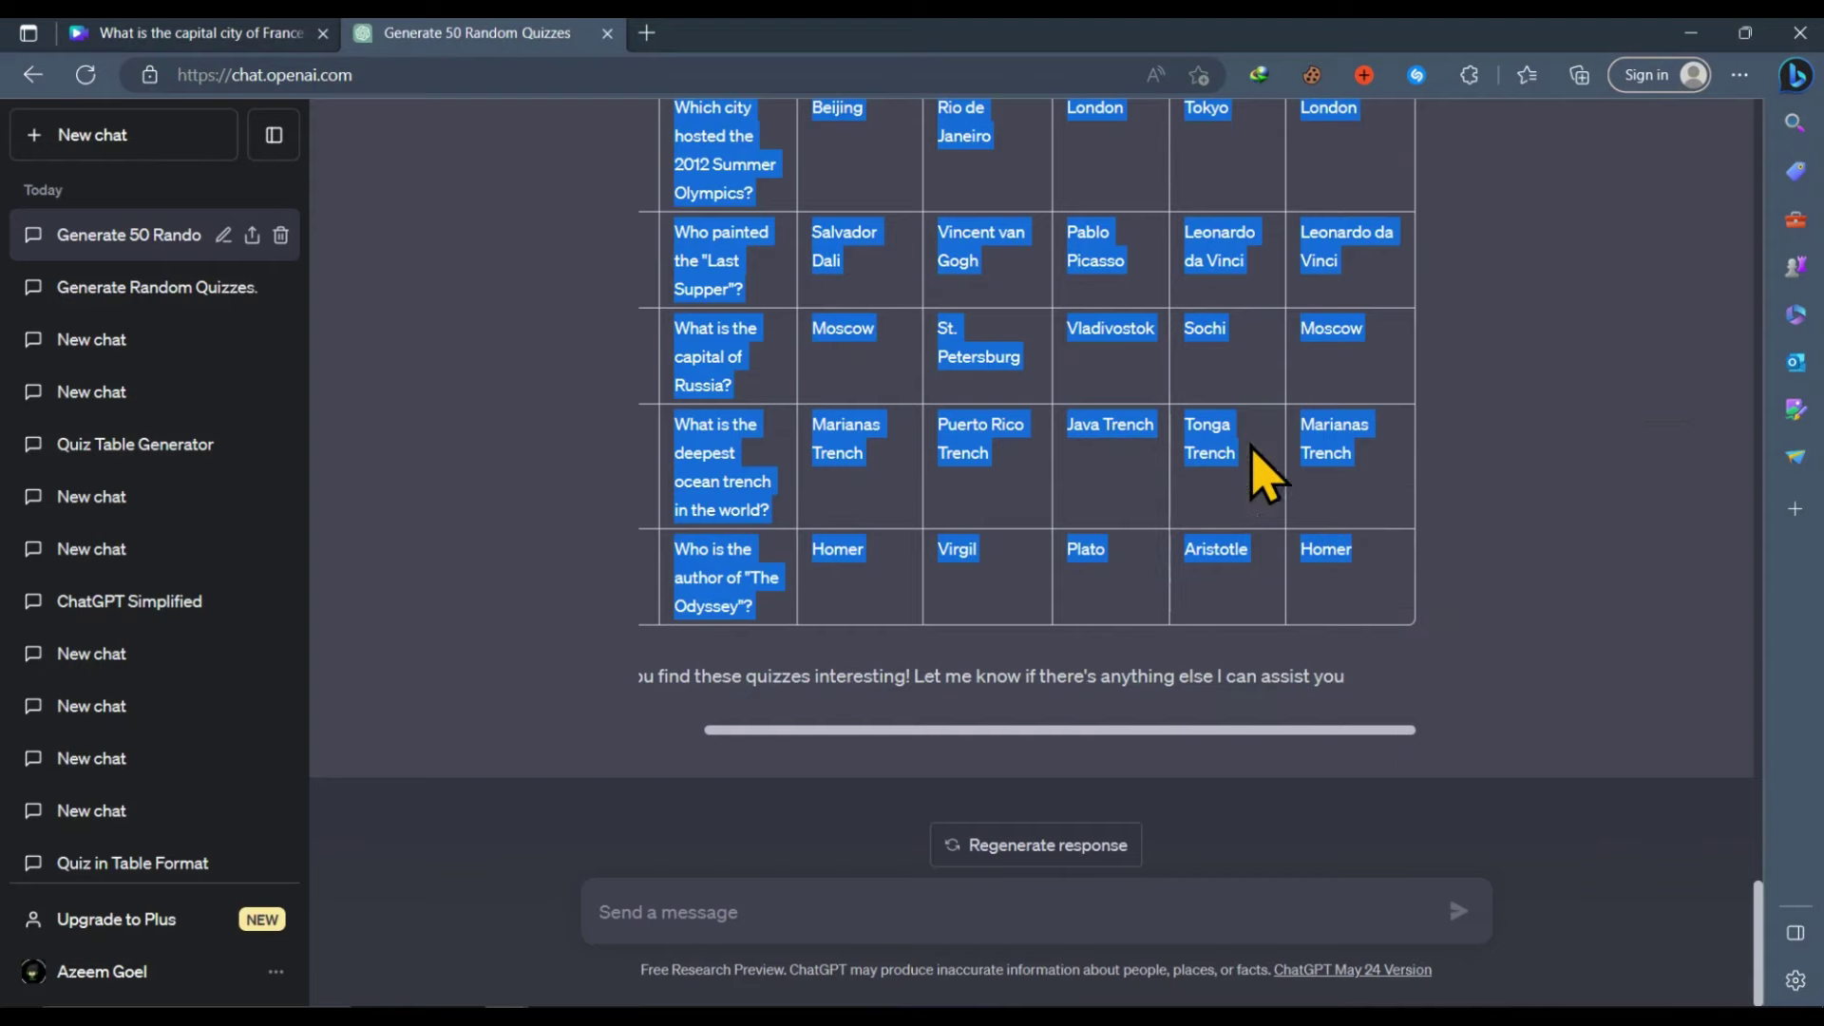
Back in the Canva quiz design, search the Apps panel for 'bulk'.
left_click(205, 34)
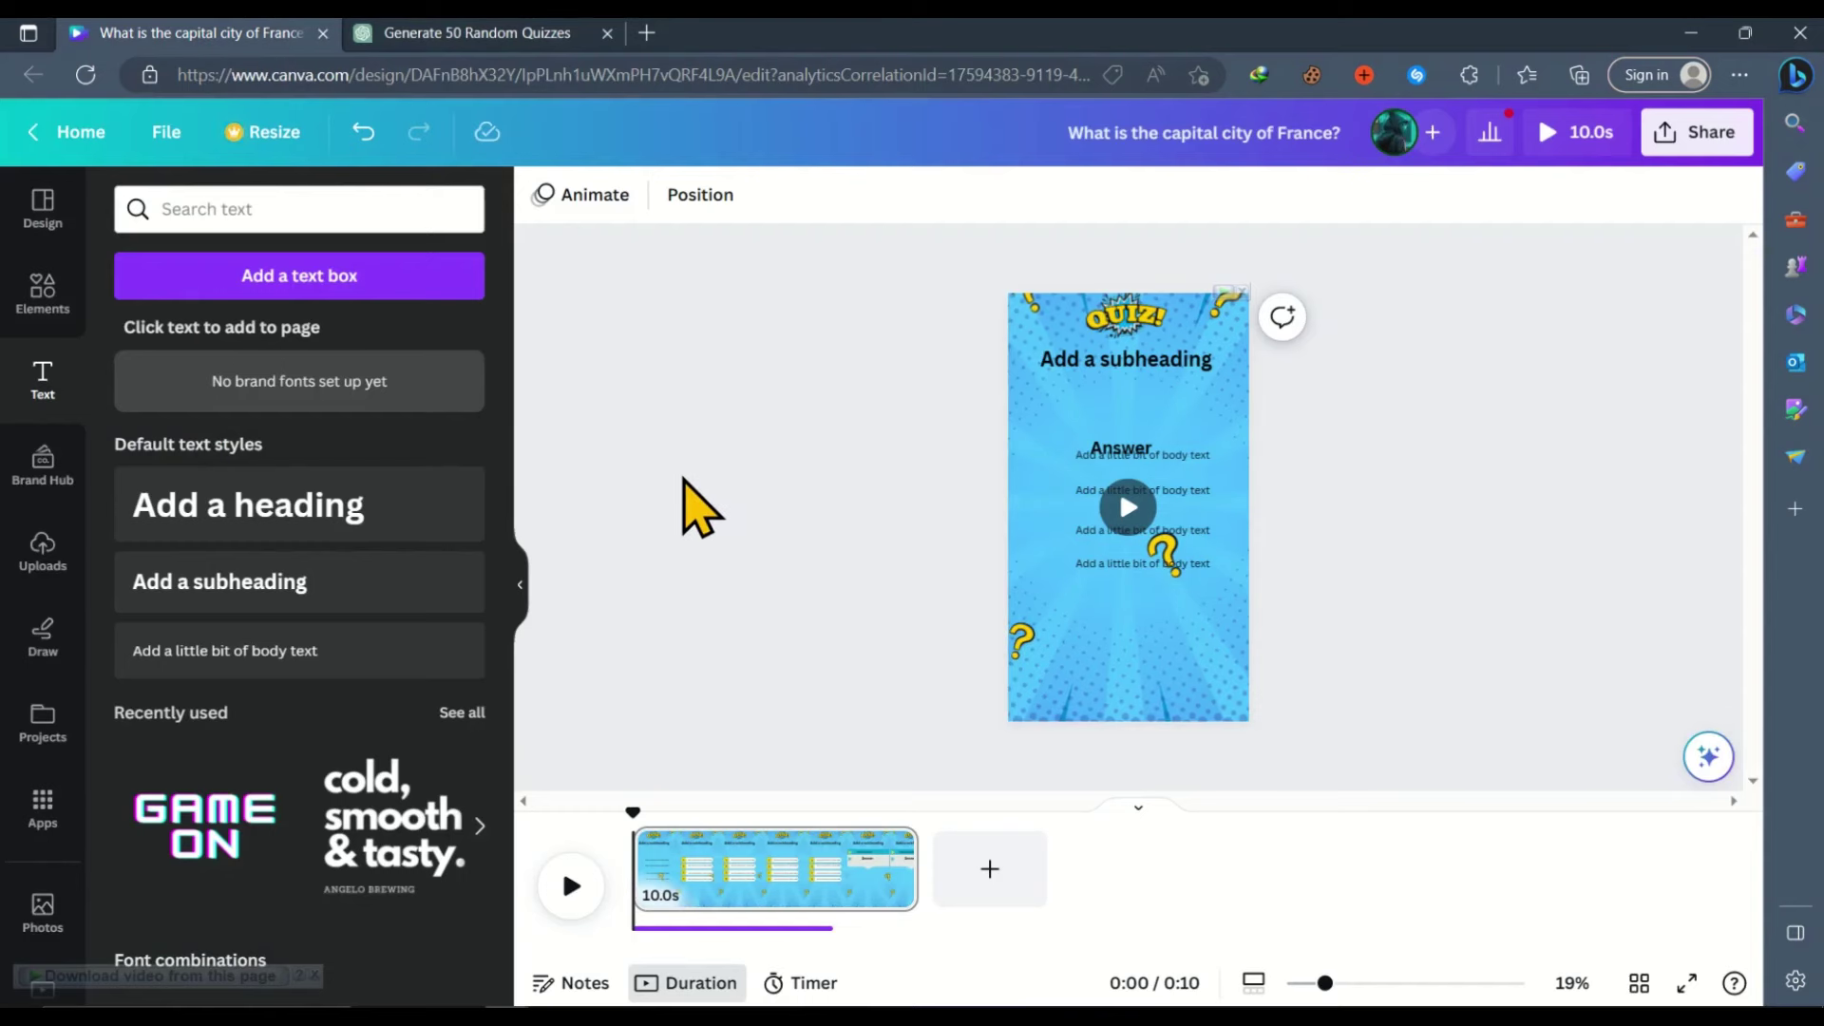
left_click(42, 834)
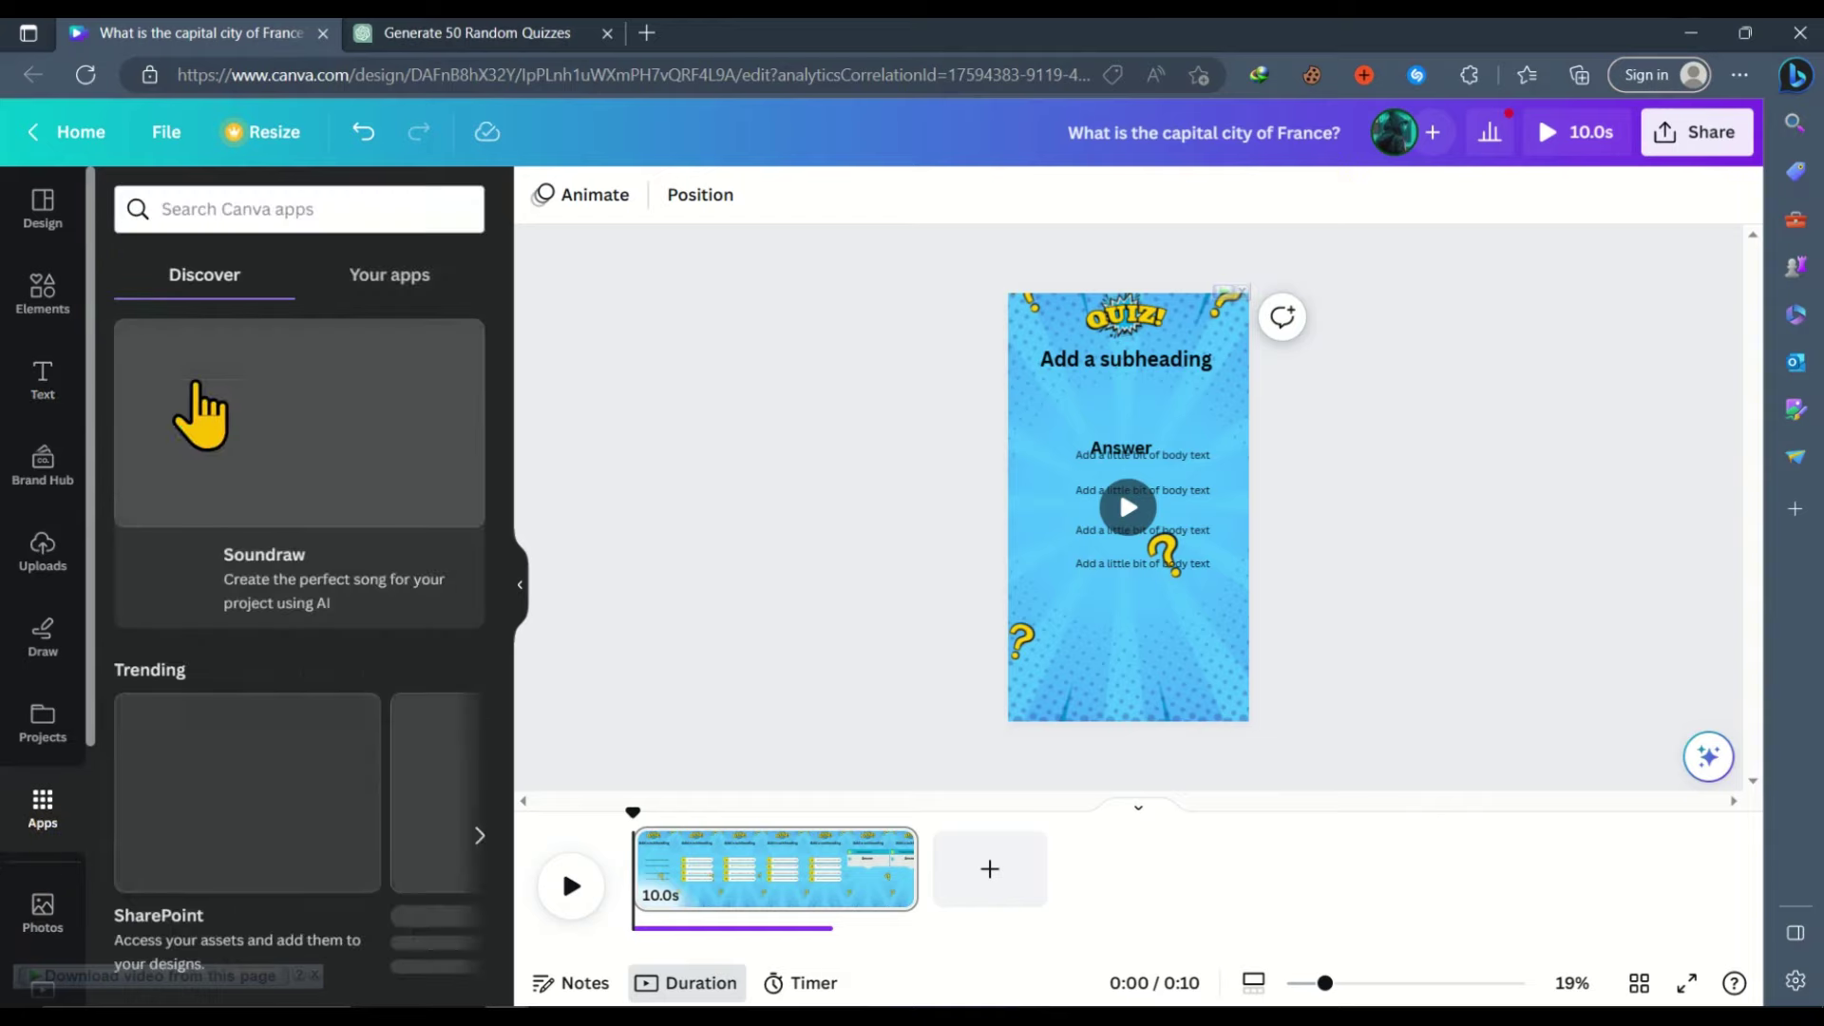
left_click(253, 205)
type("b")
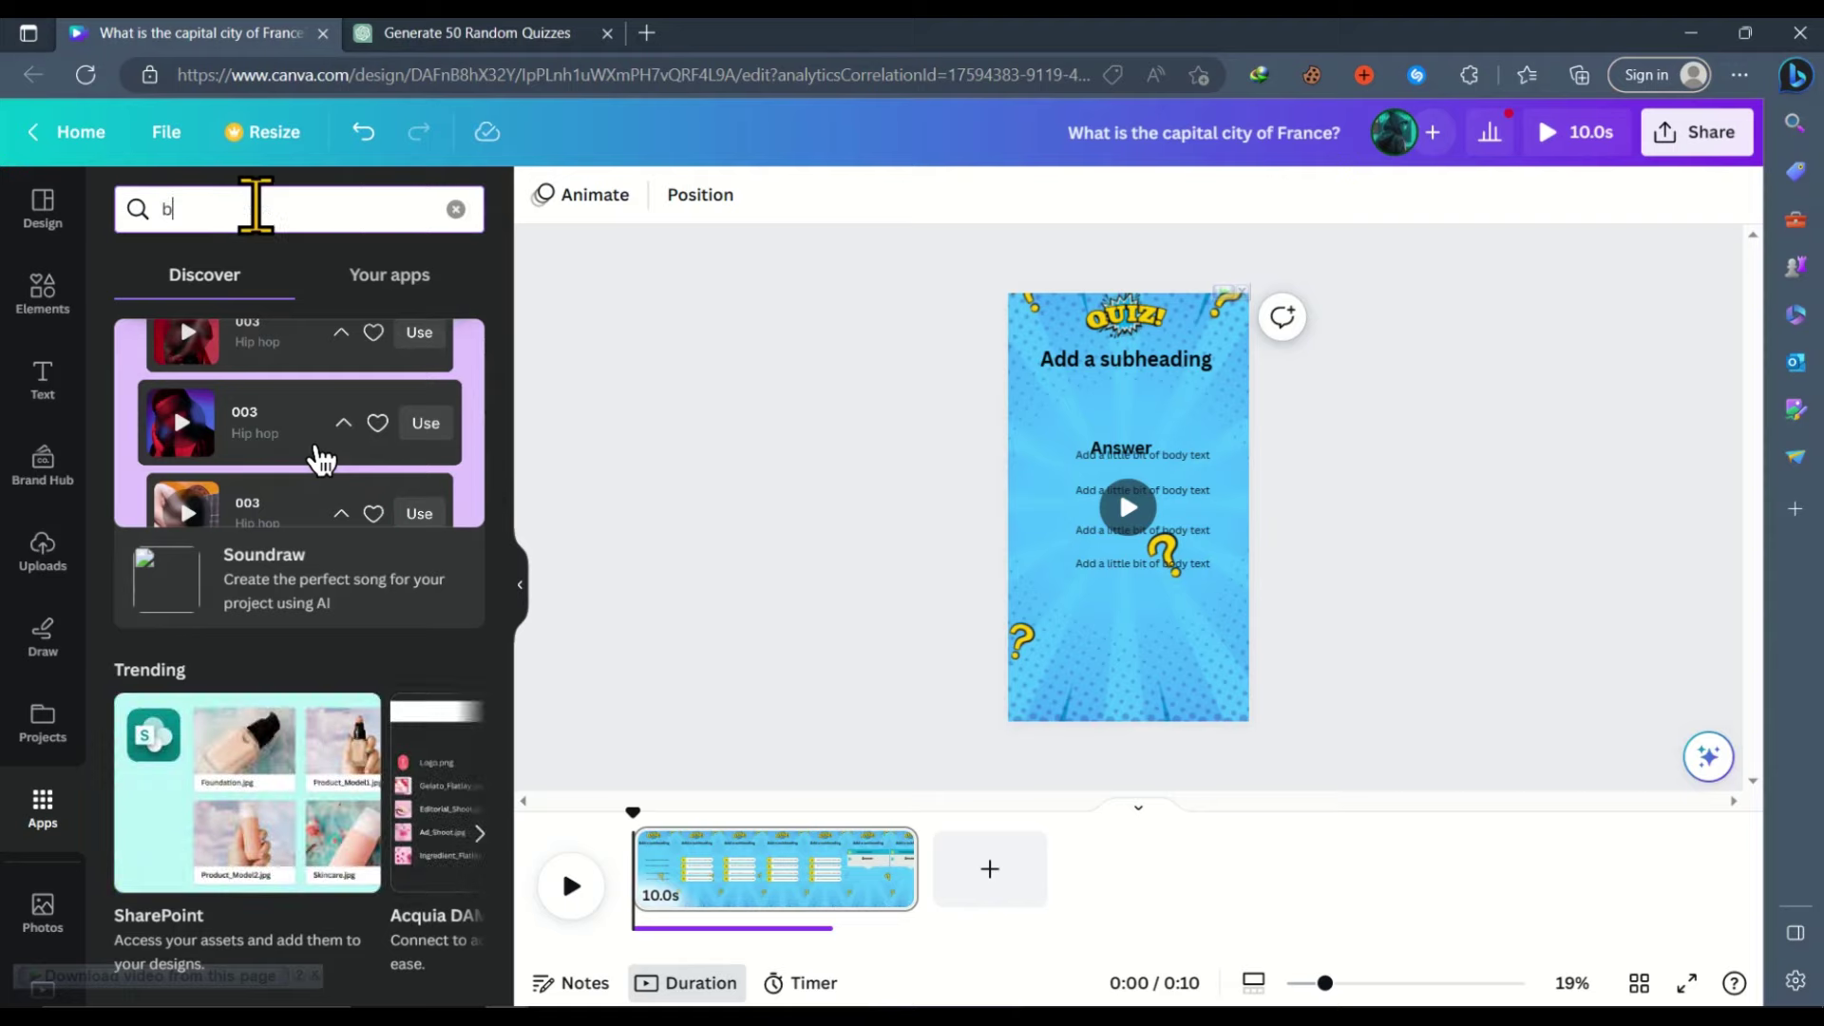
type("ulk")
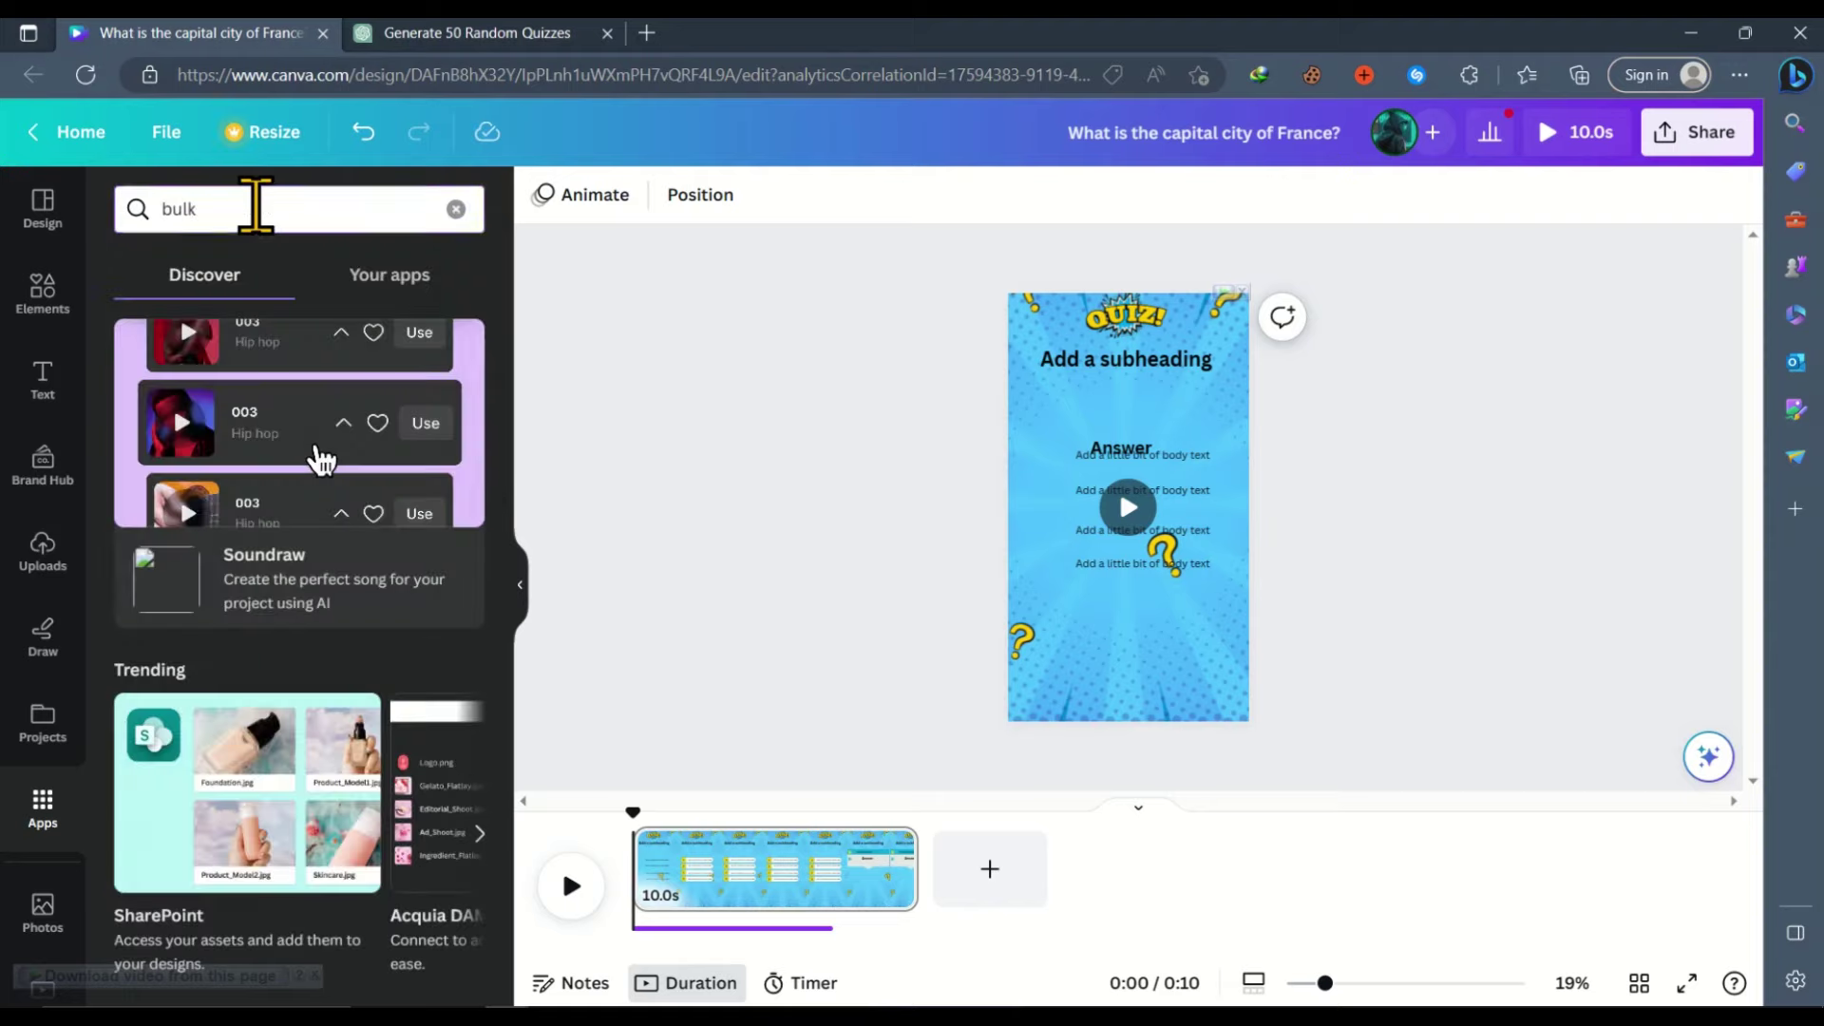
key("Return")
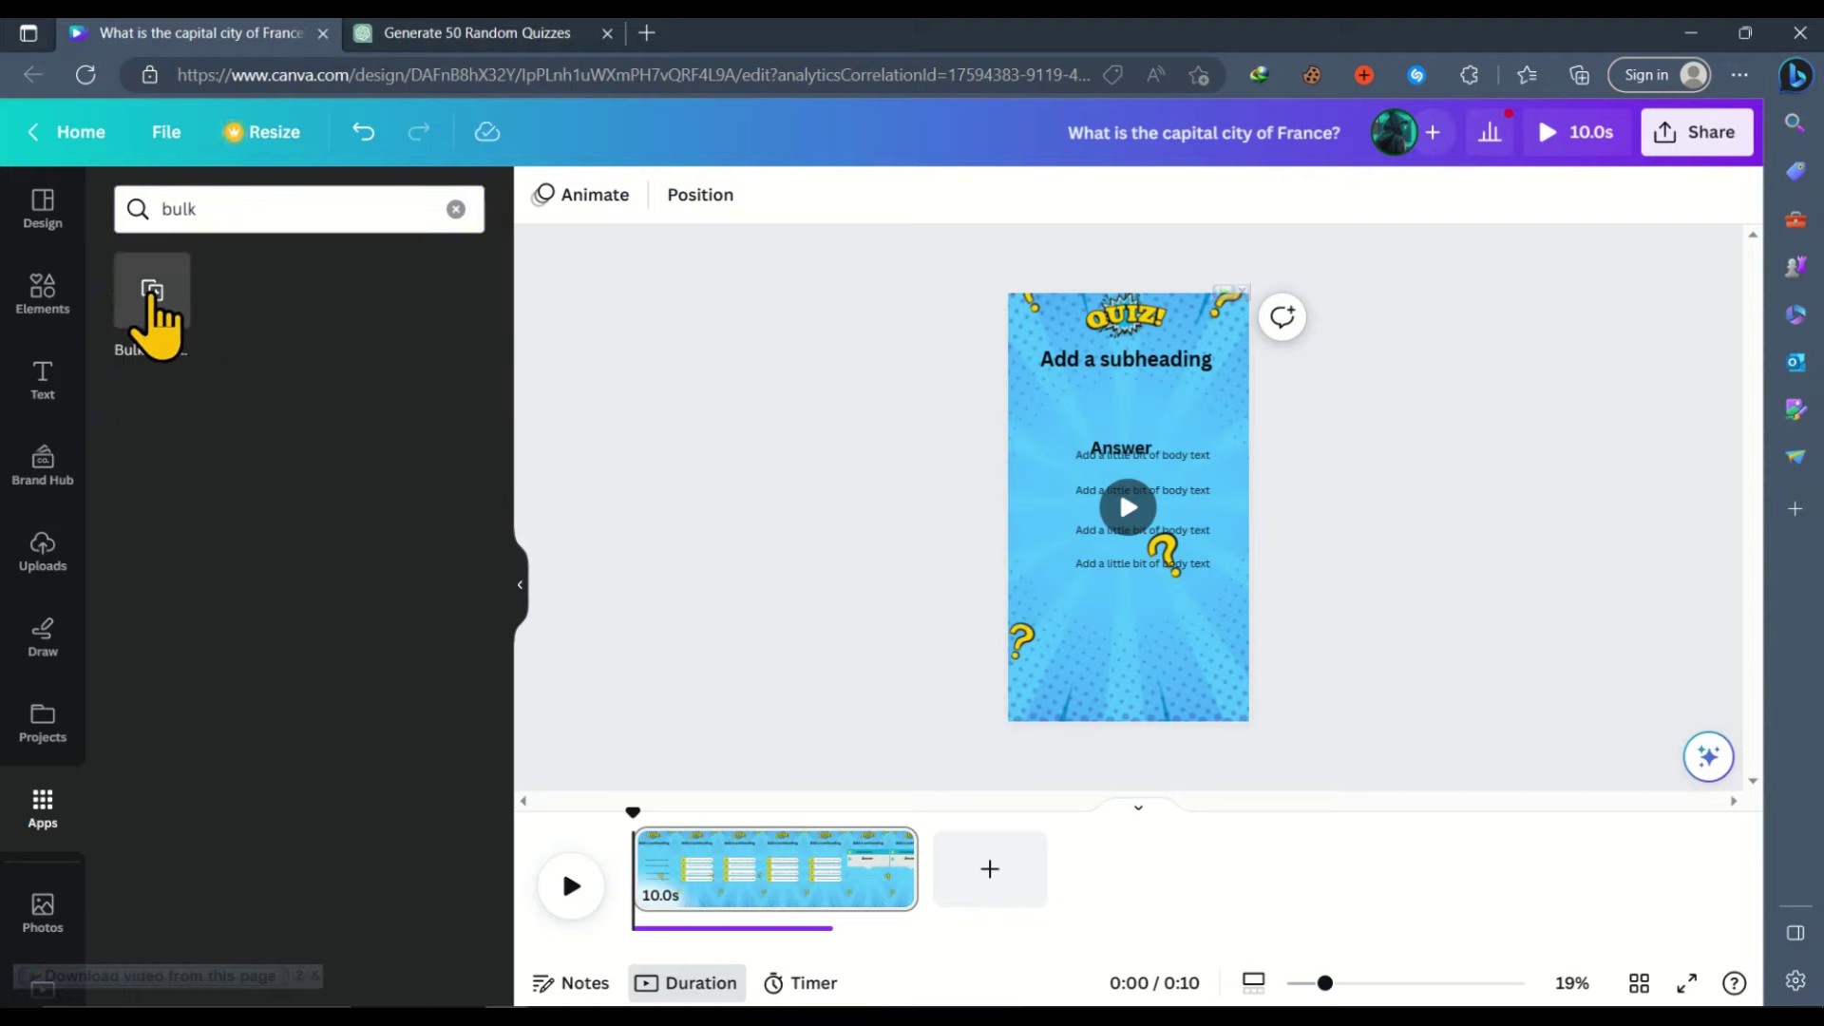
In Bulk create, replace the sample Name/Email data with the pasted 50-row quiz table and confirm.
left_click(152, 295)
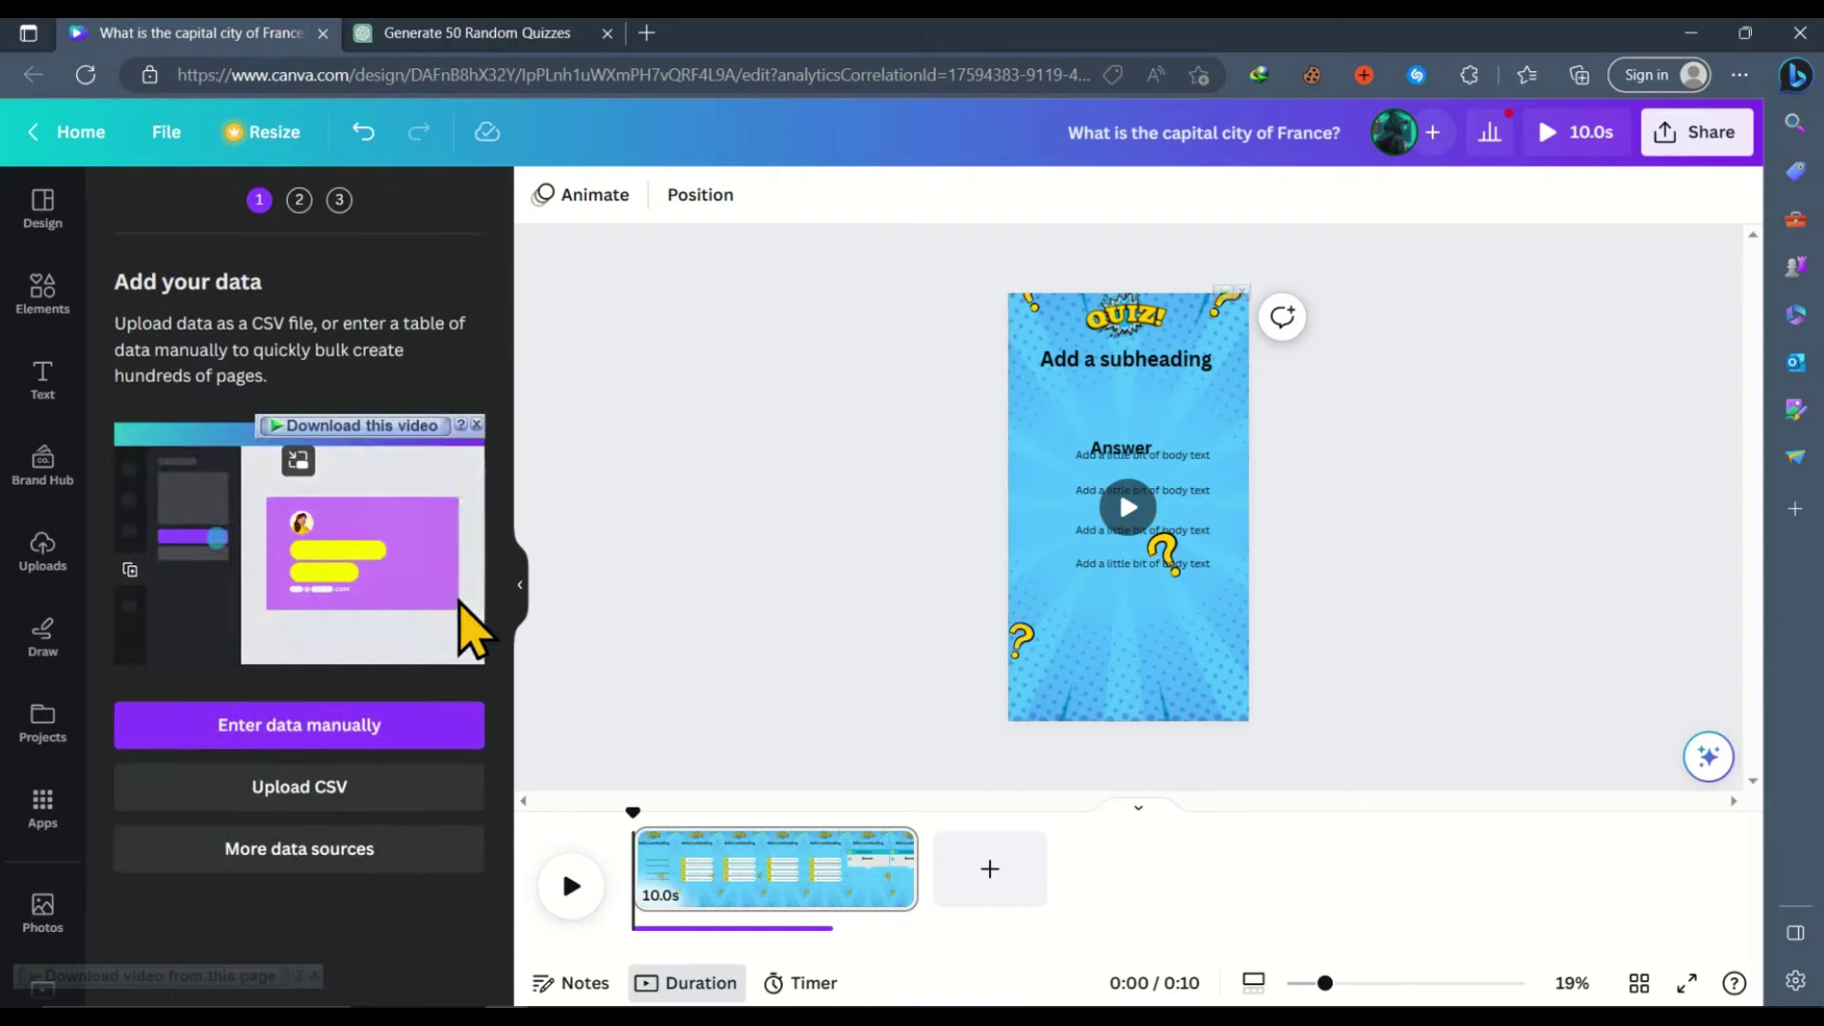
left_click(332, 741)
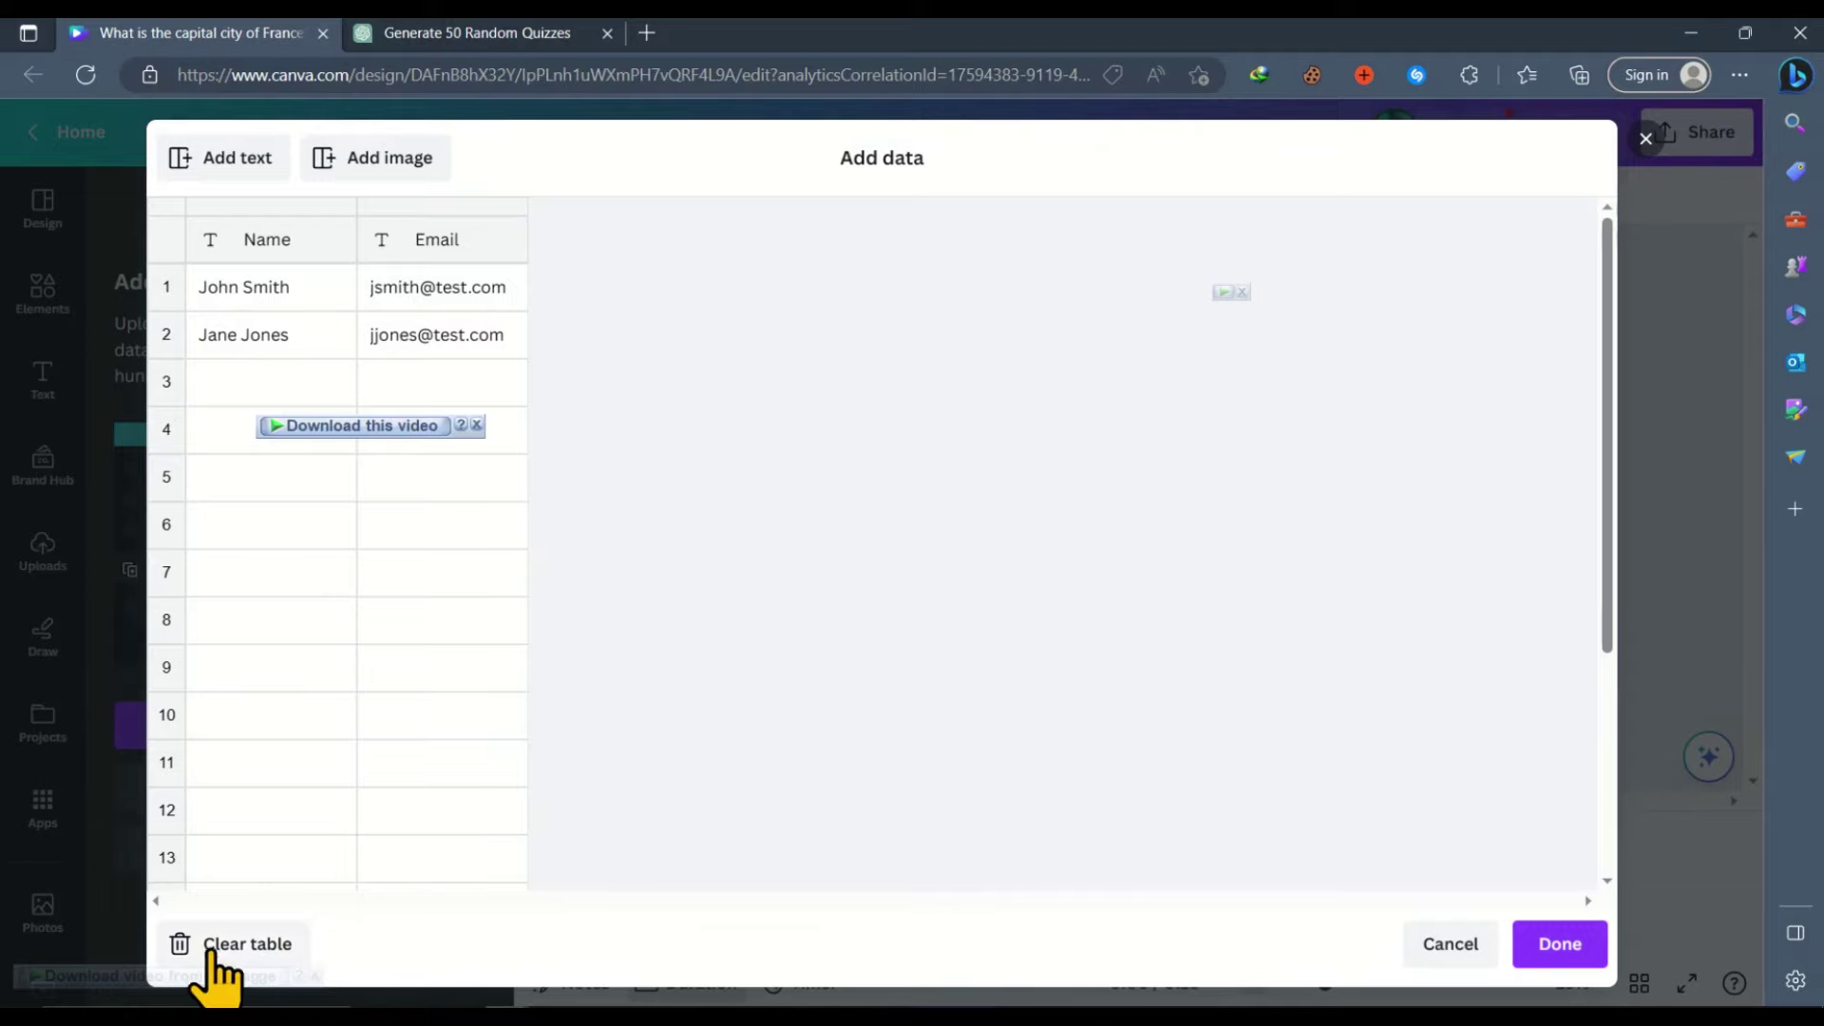
left_click(243, 943)
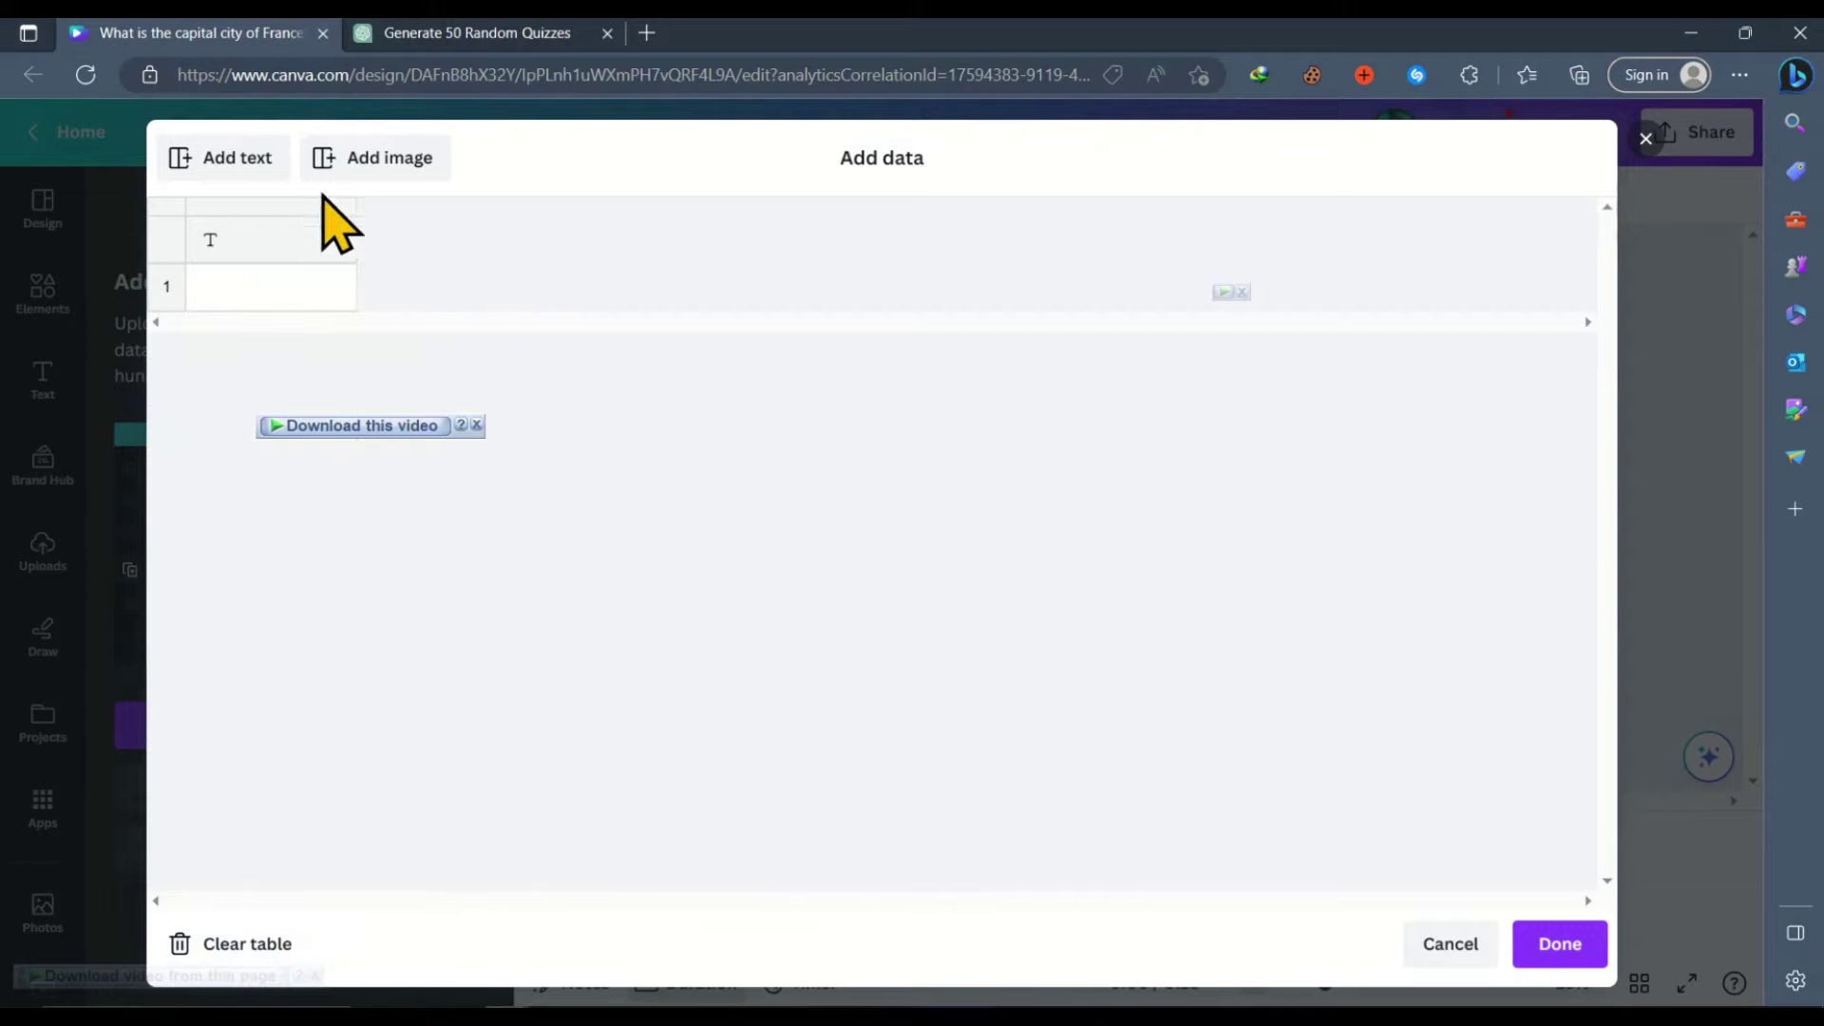
right_click(262, 234)
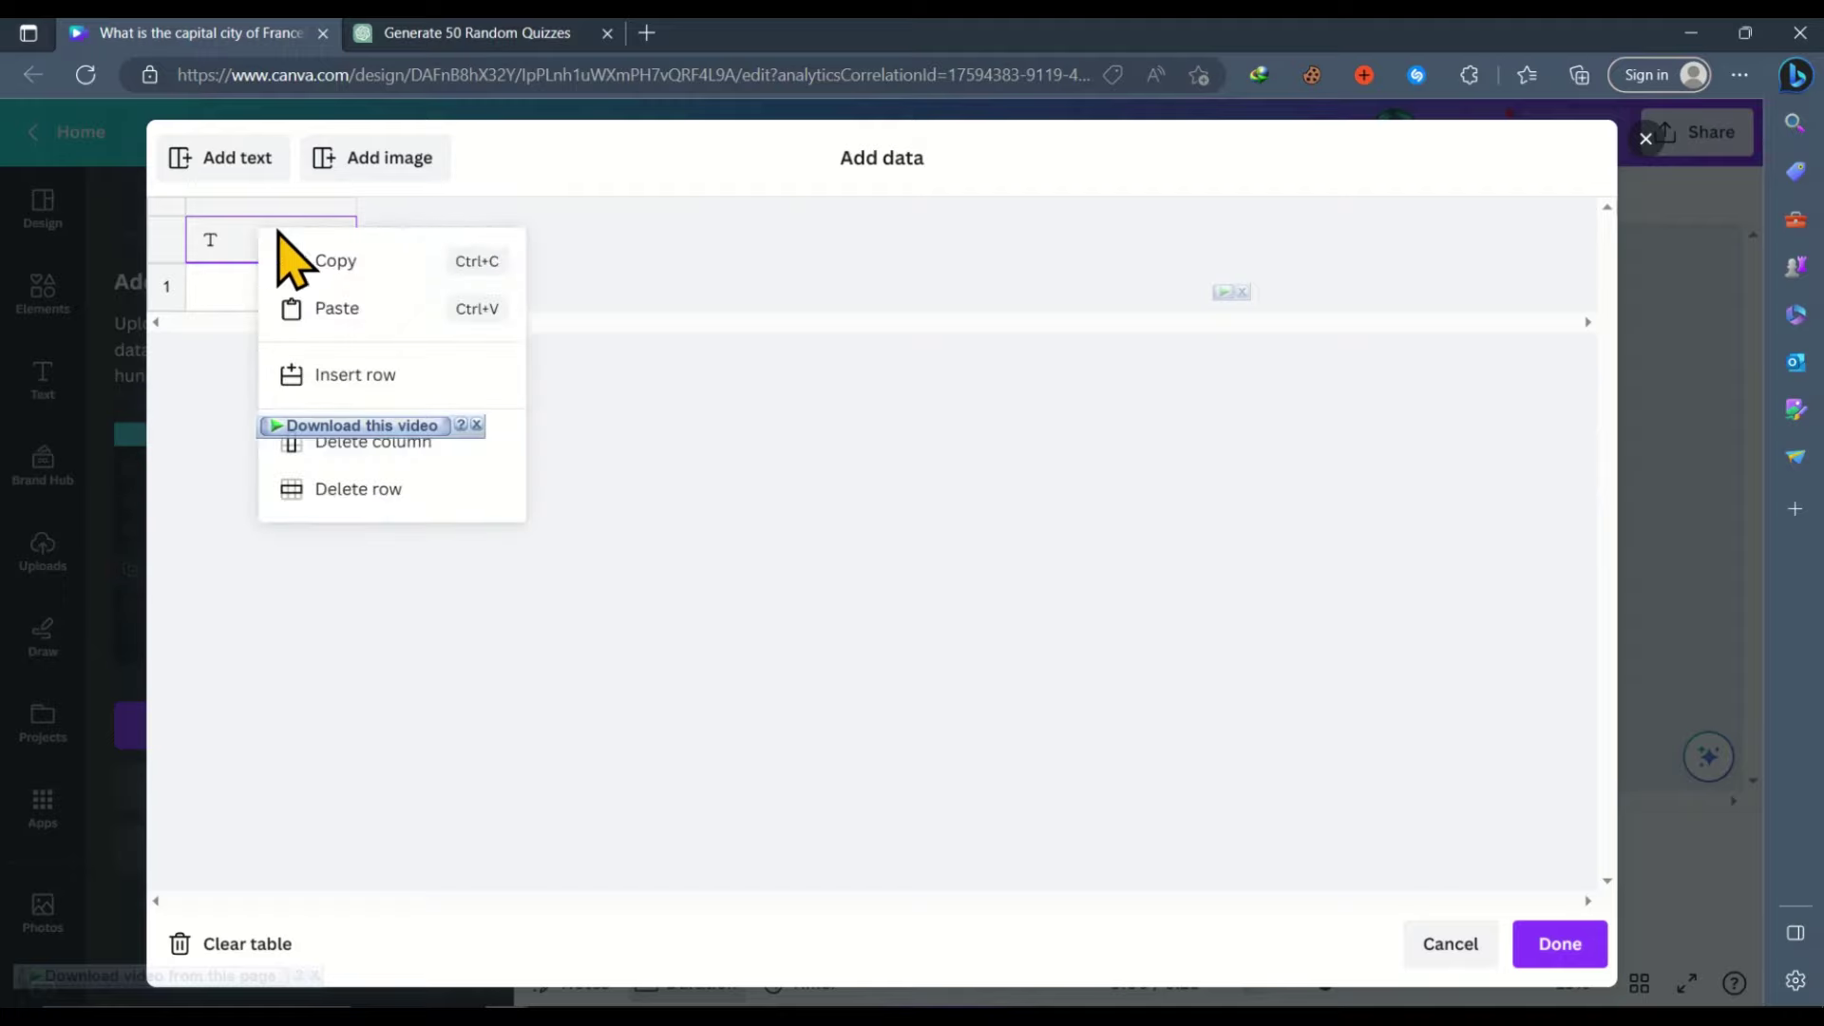
left_click(387, 309)
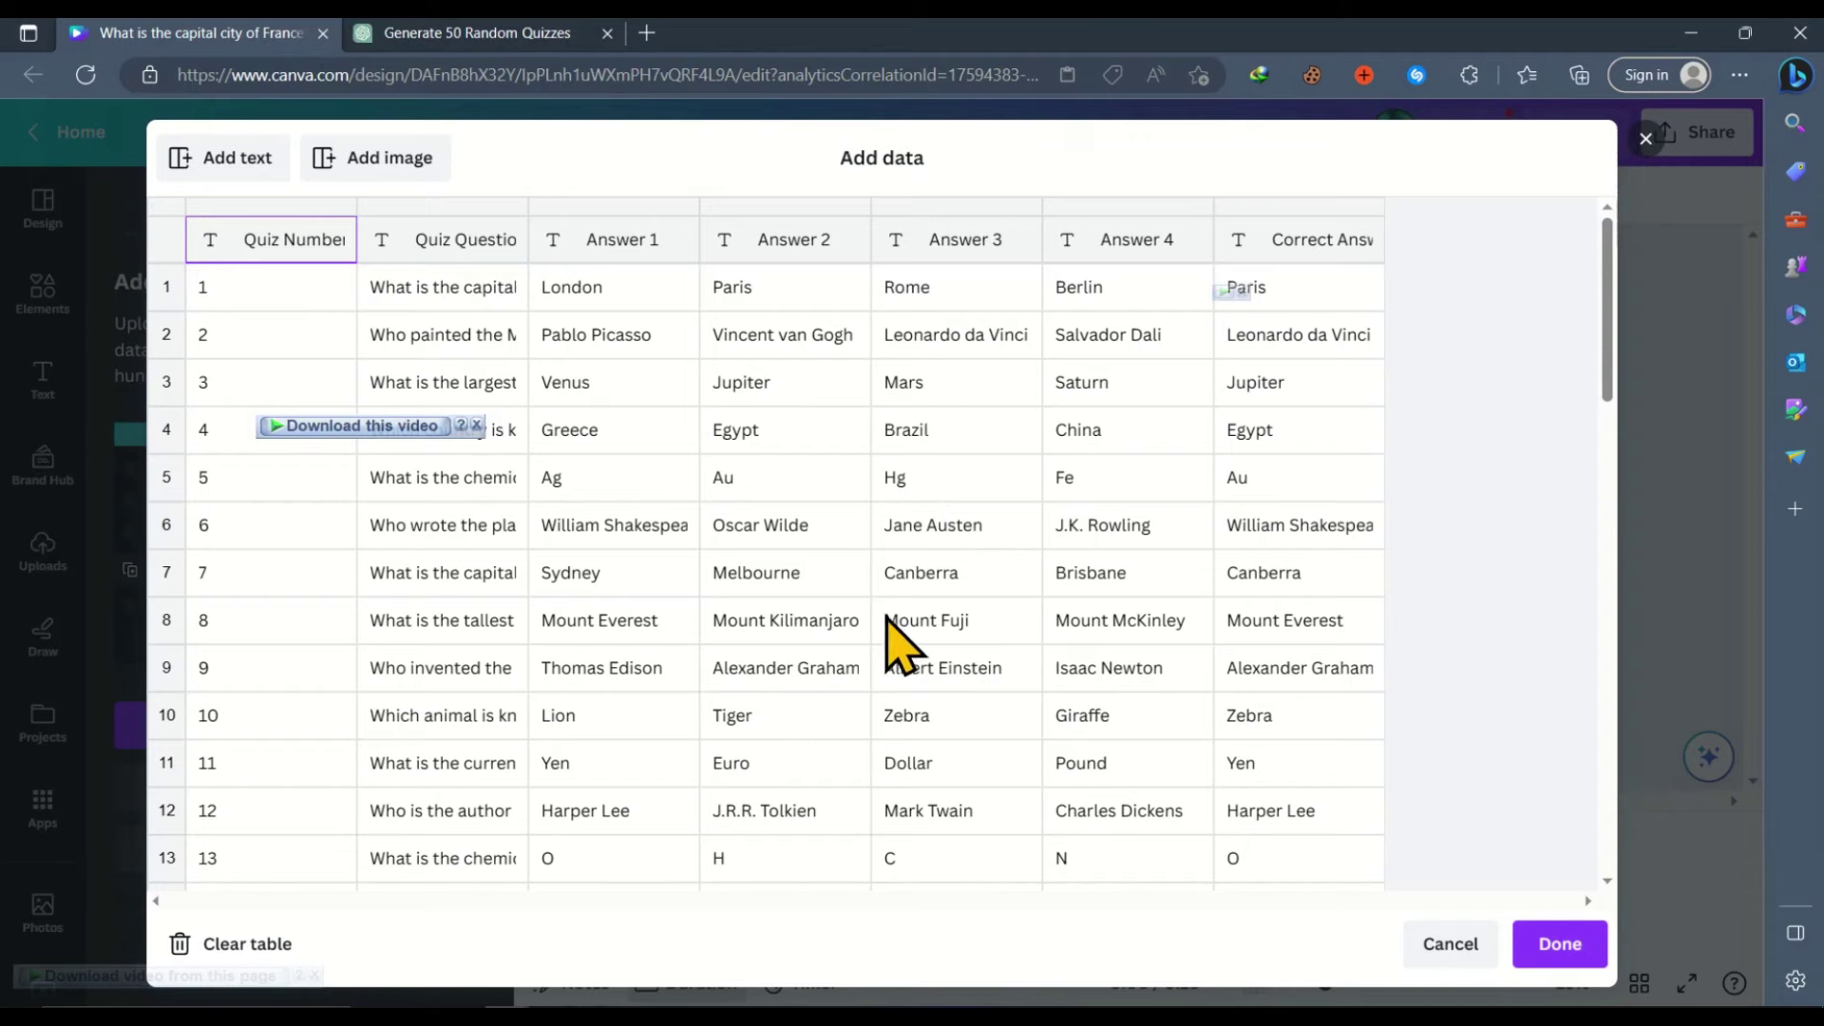
scroll(774, 590, "down", 3)
scroll(774, 590, "down", 8)
scroll(773, 590, "down", 8)
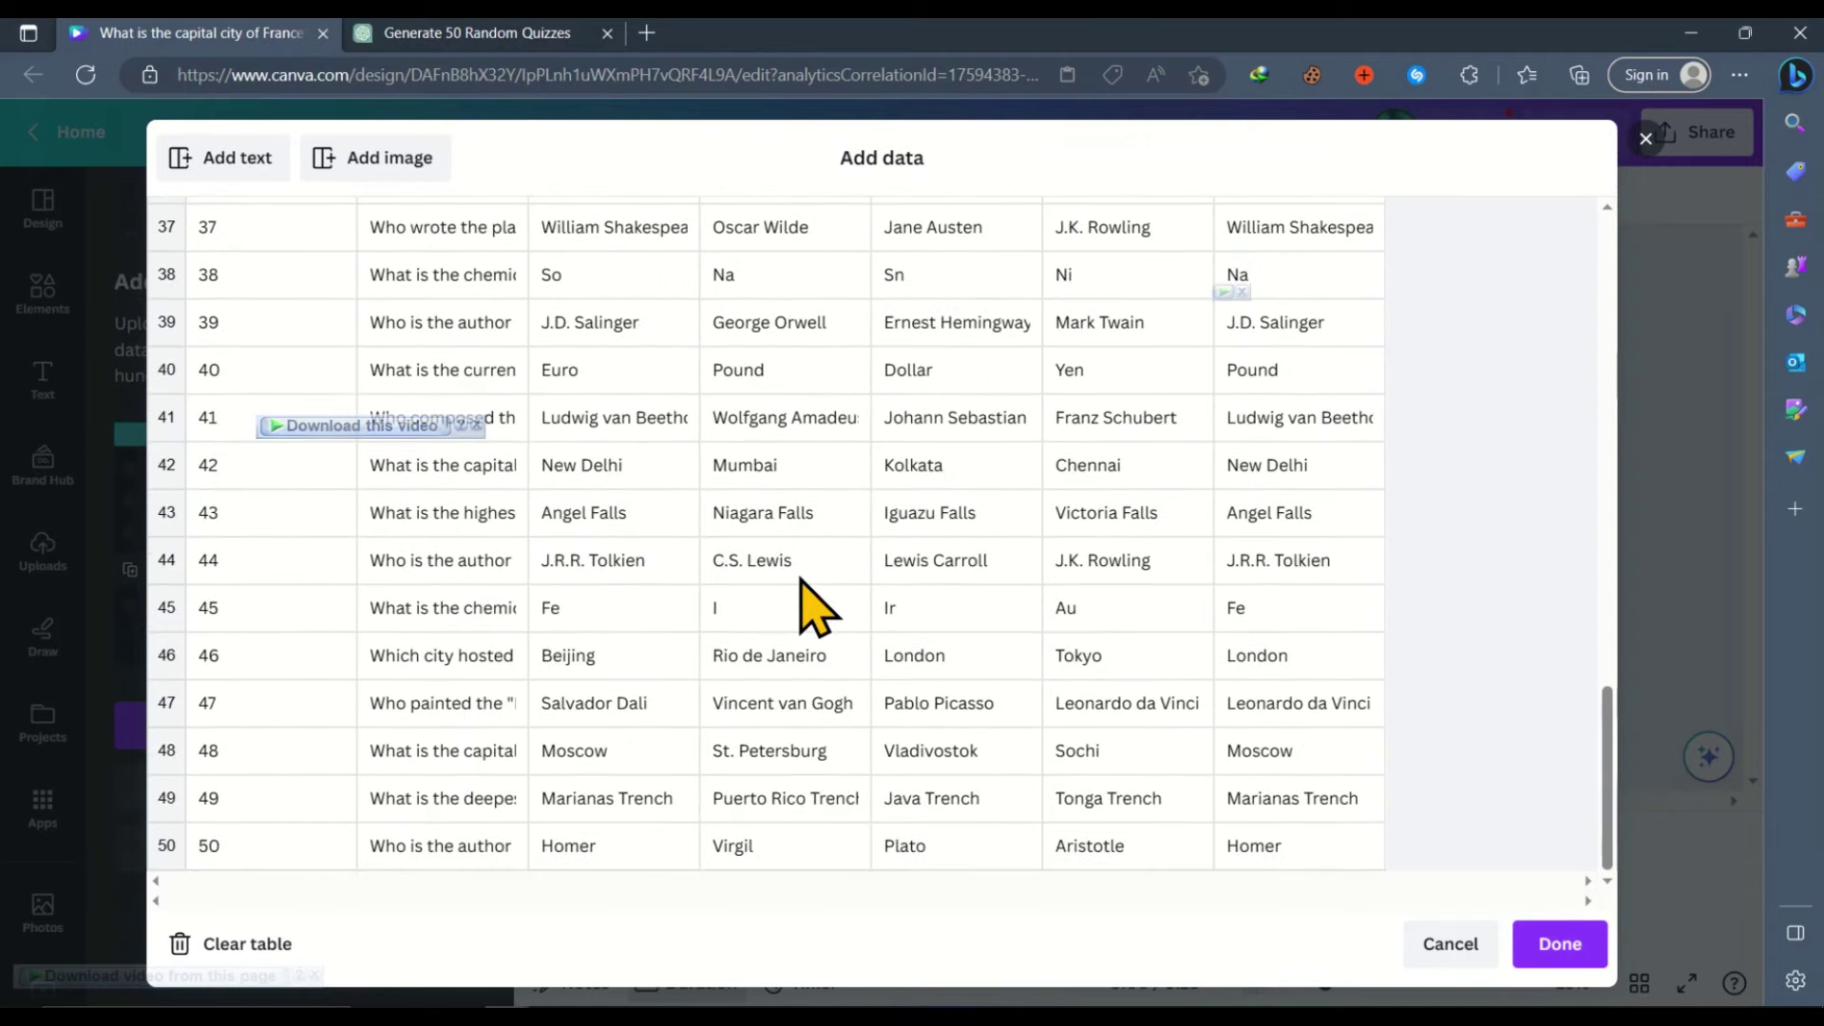
left_click(1568, 945)
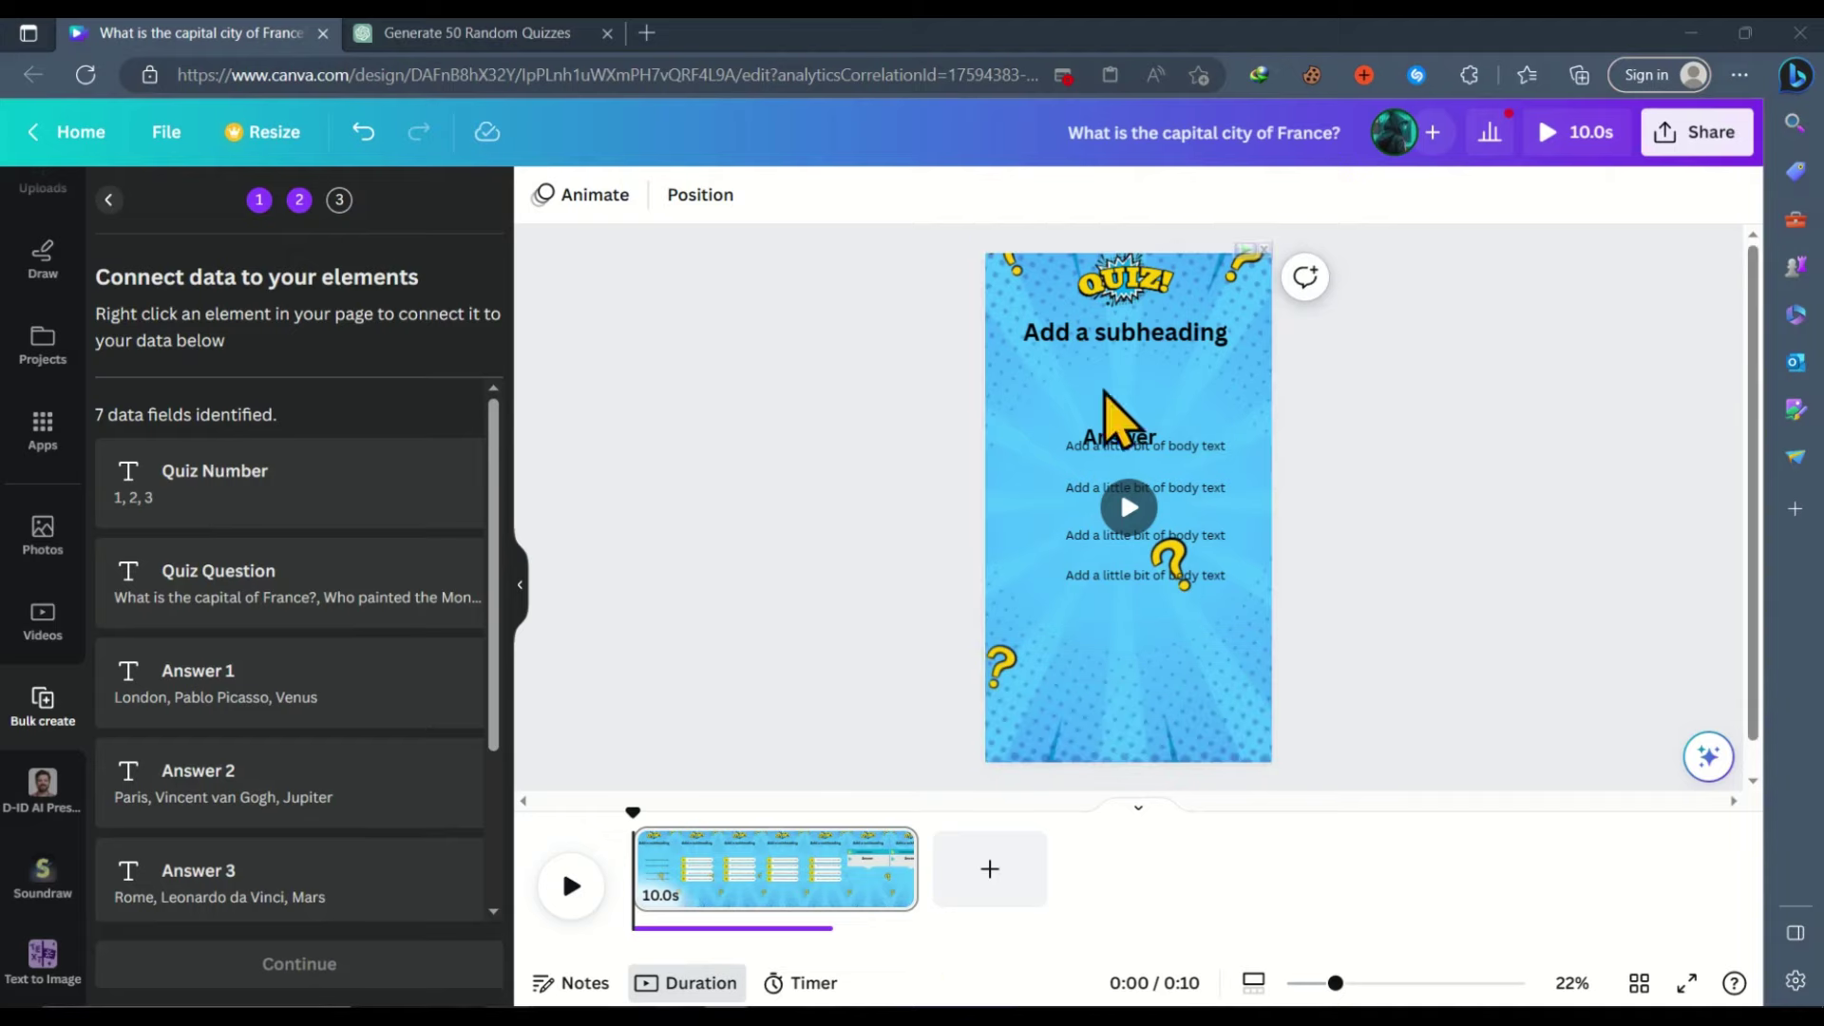
Connect the subheading text to the Quiz Question data field.
left_click(1205, 473)
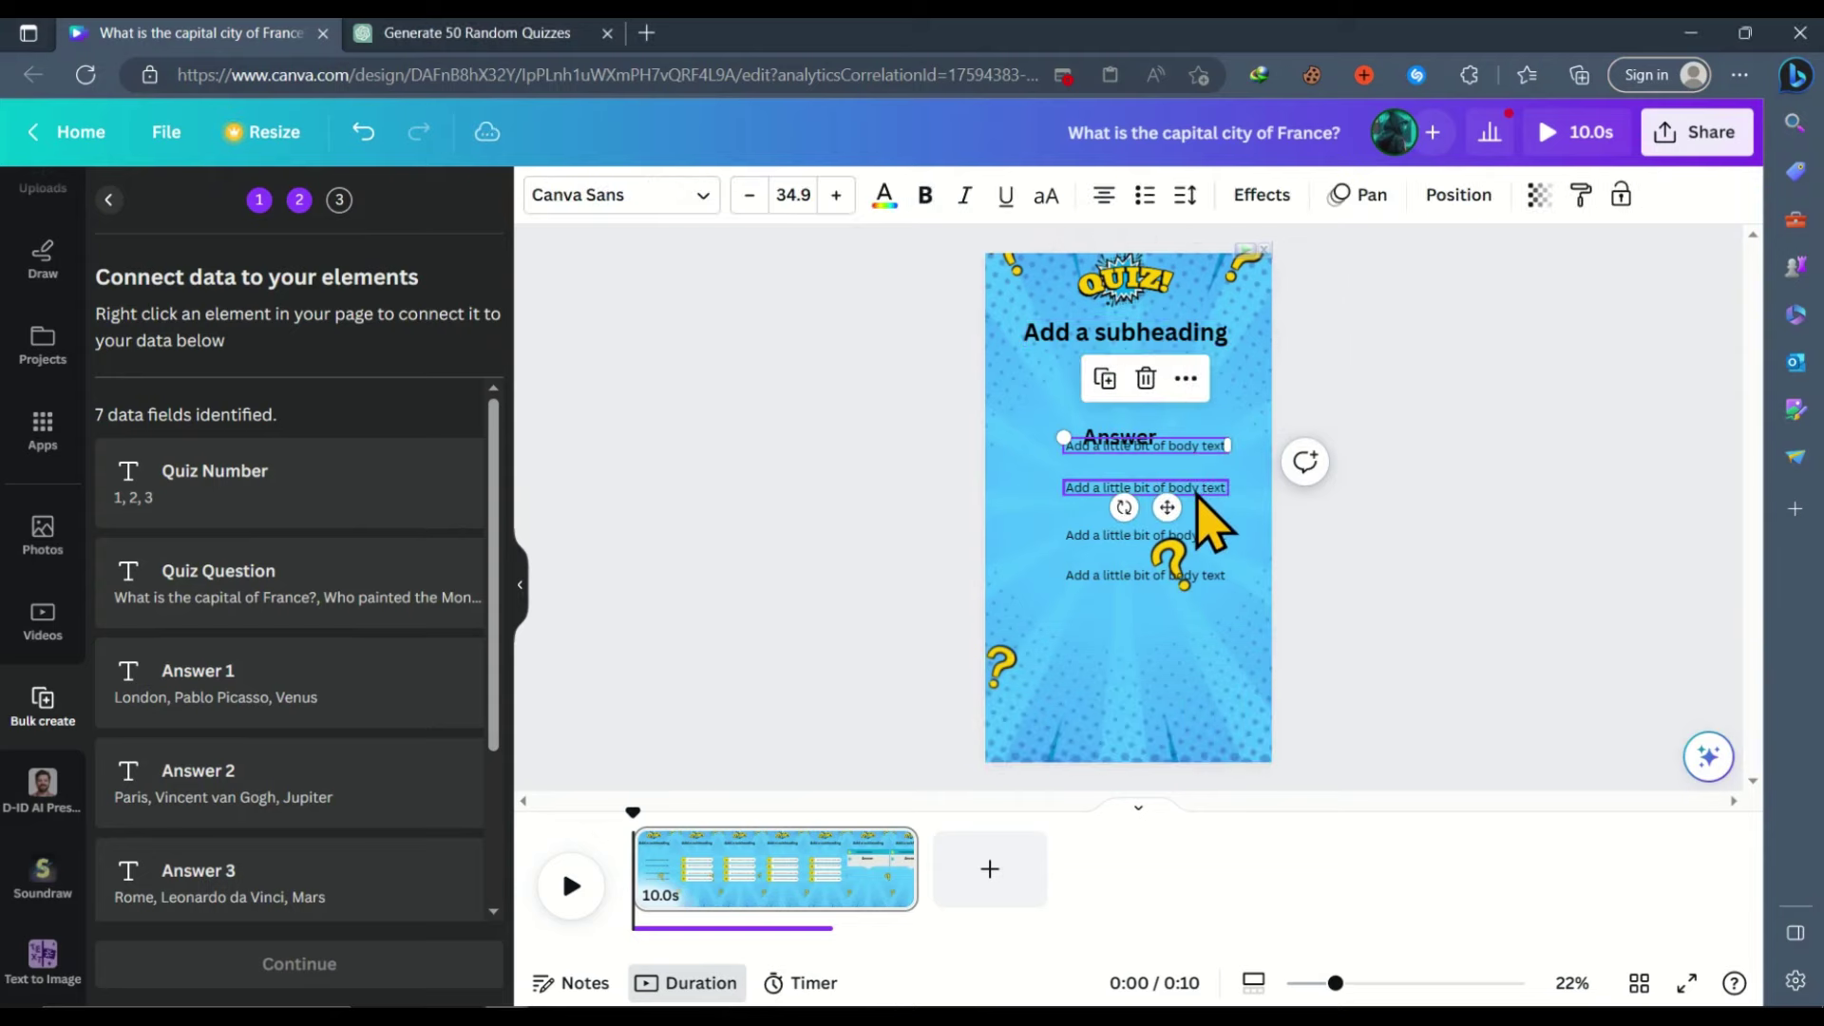
left_click(1207, 537)
left_click(1224, 577)
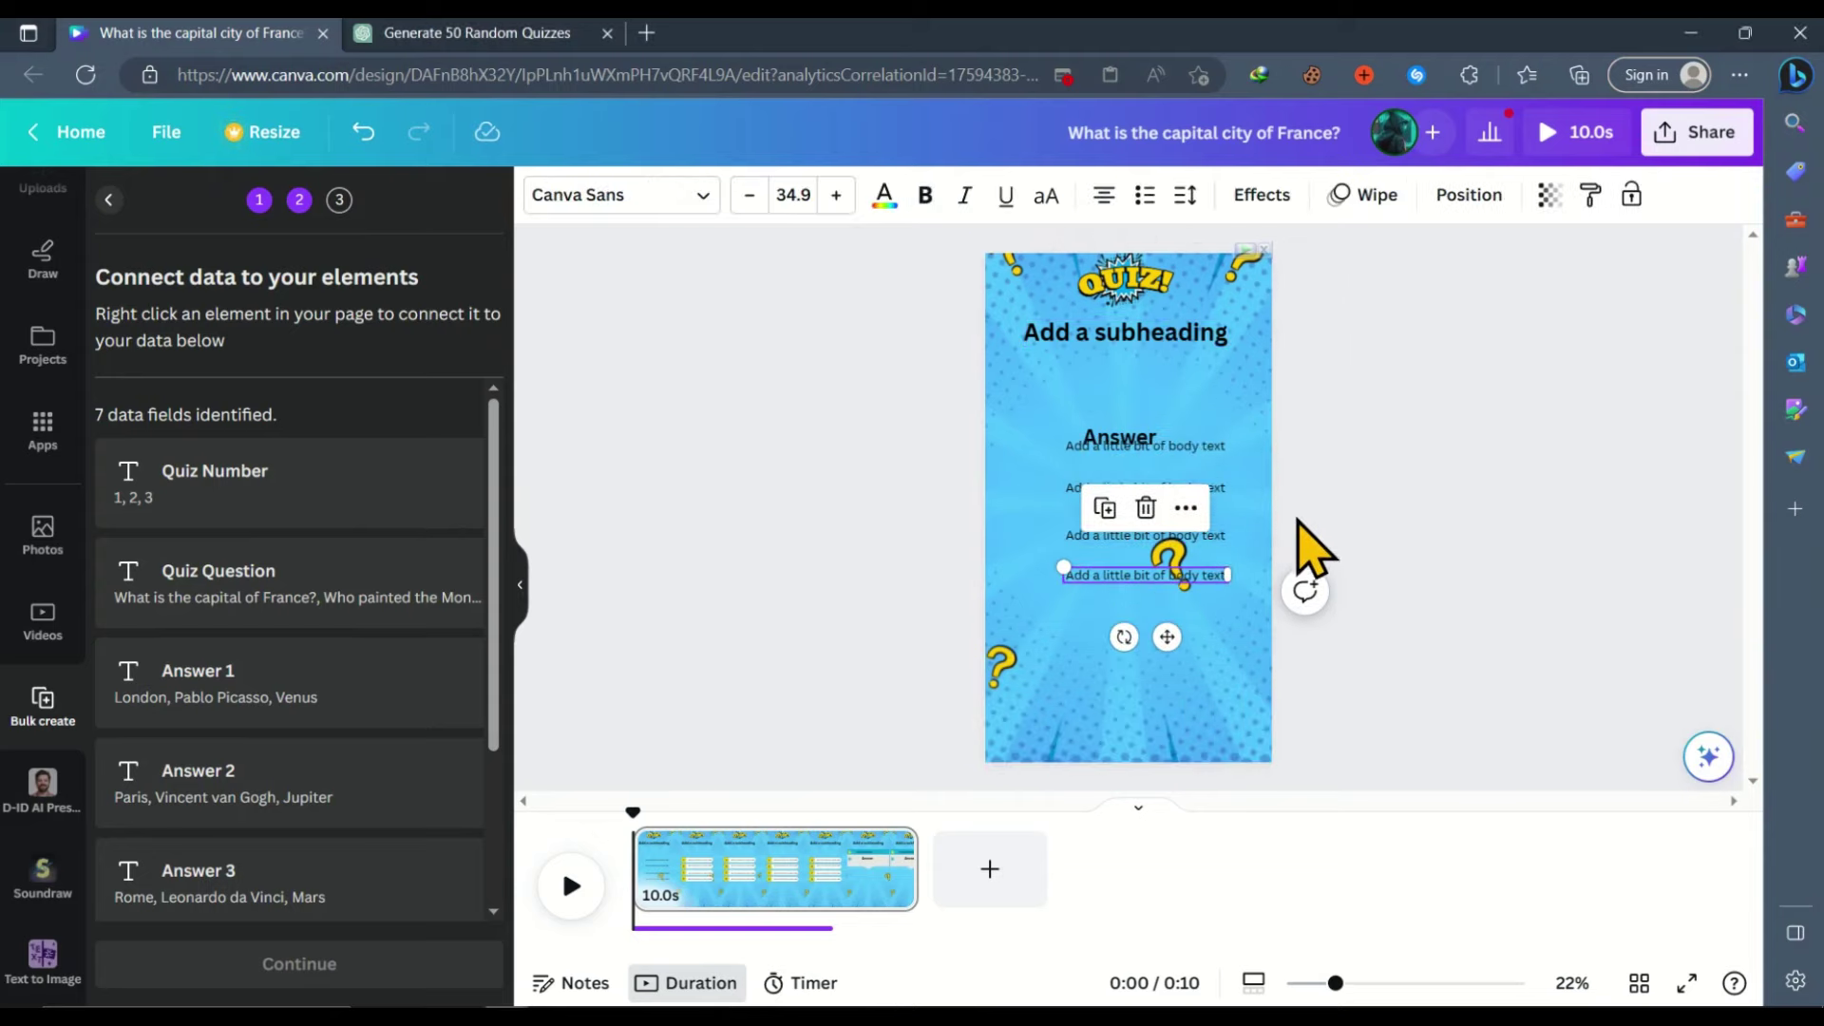
left_click(1343, 367)
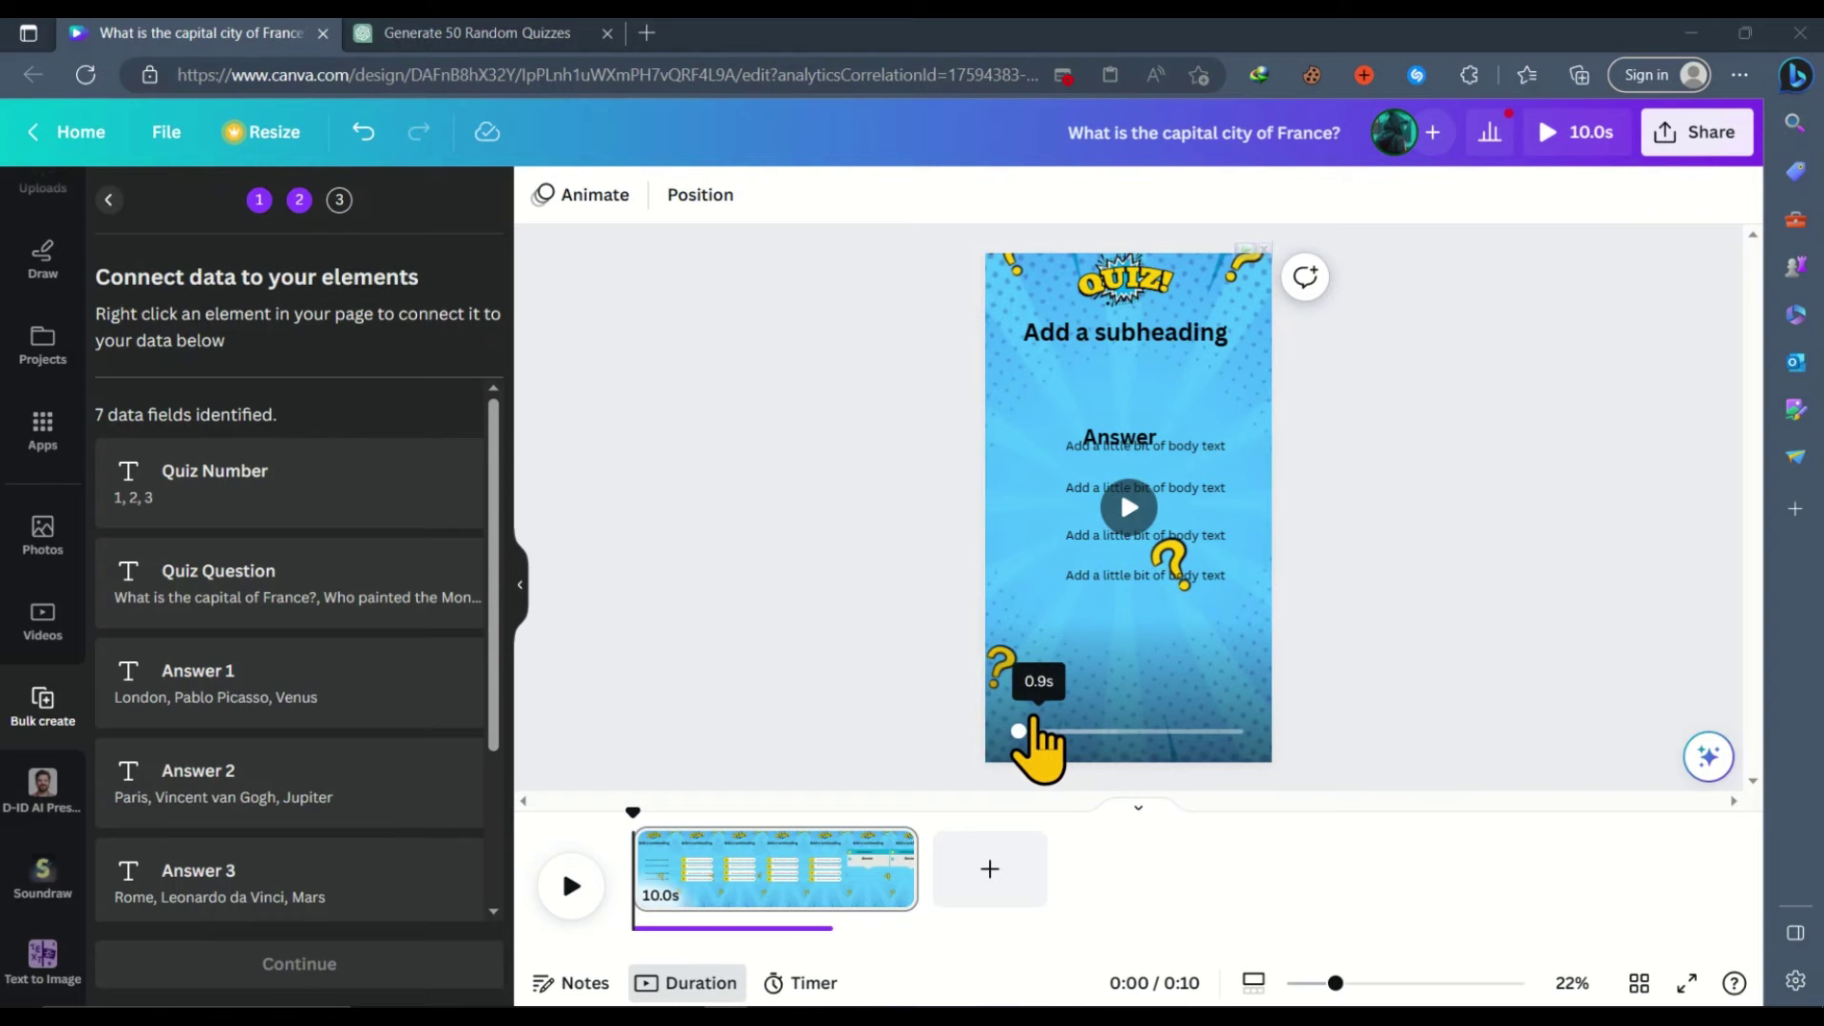
scroll(1199, 346, "up", 2)
scroll(1199, 347, "up", 2)
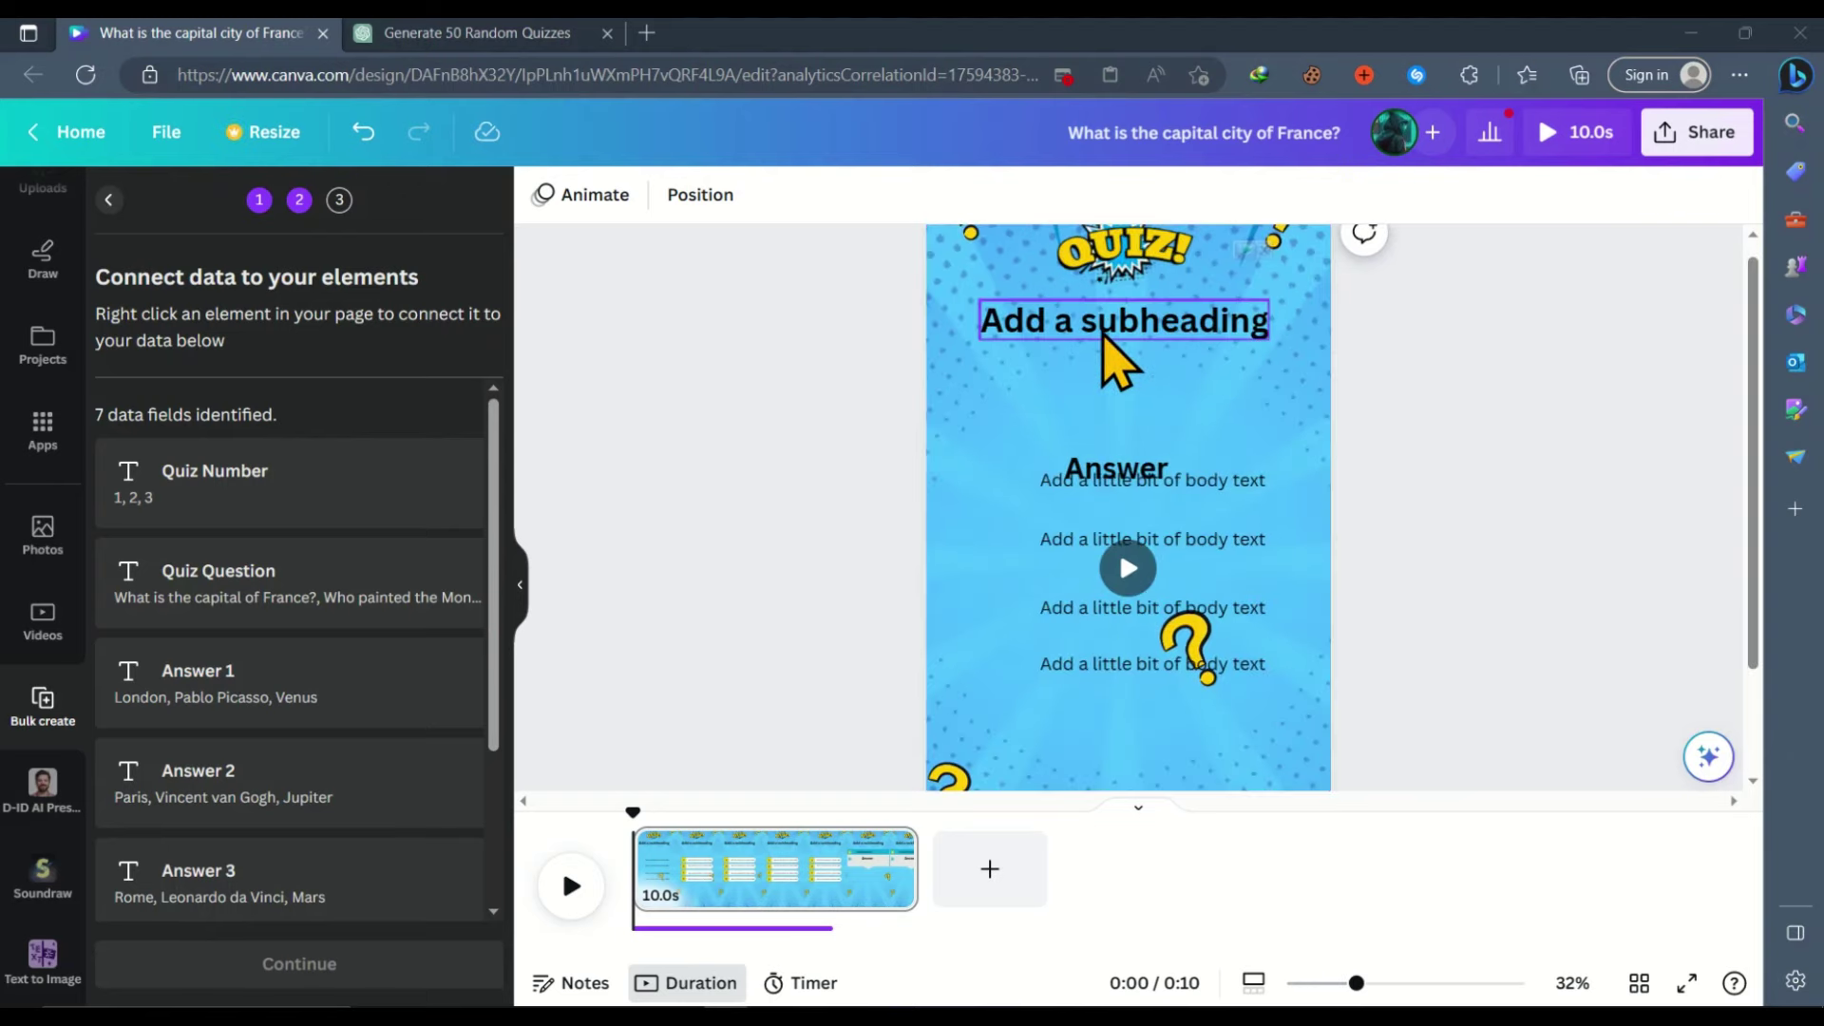
left_click(1181, 347)
right_click(1171, 323)
mouse_move(1277, 710)
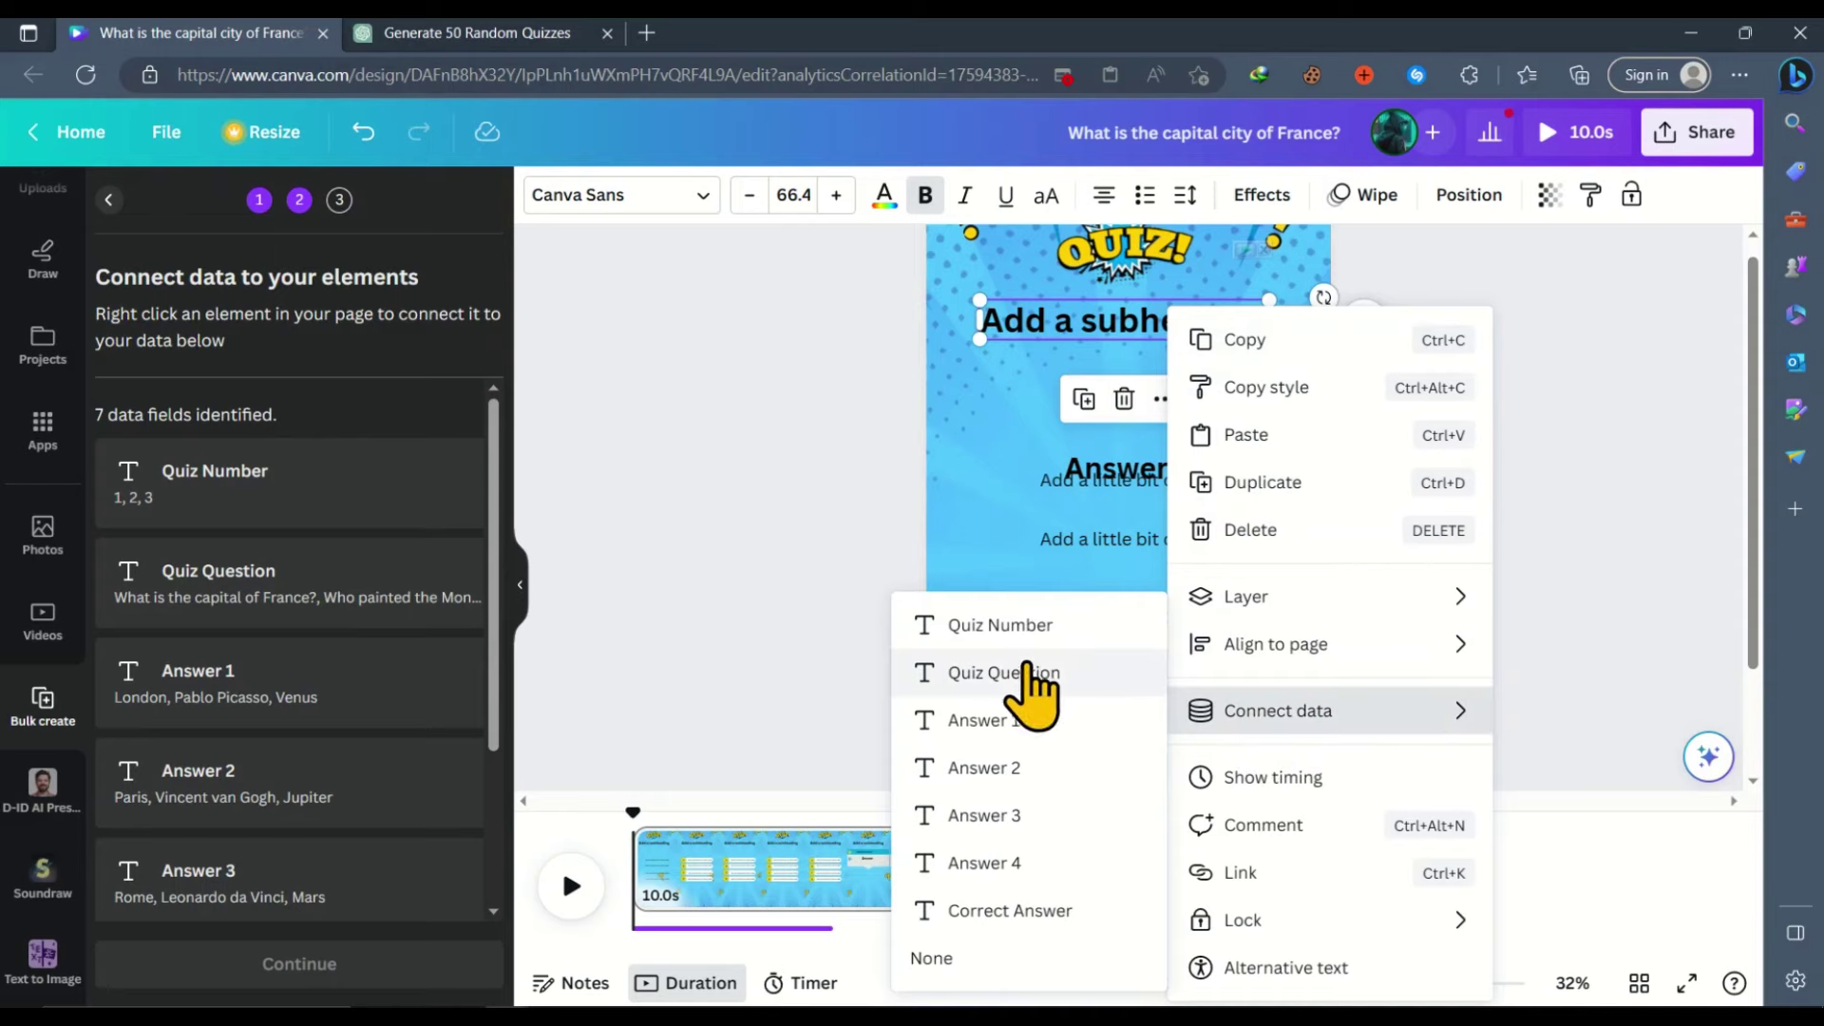
left_click(1046, 672)
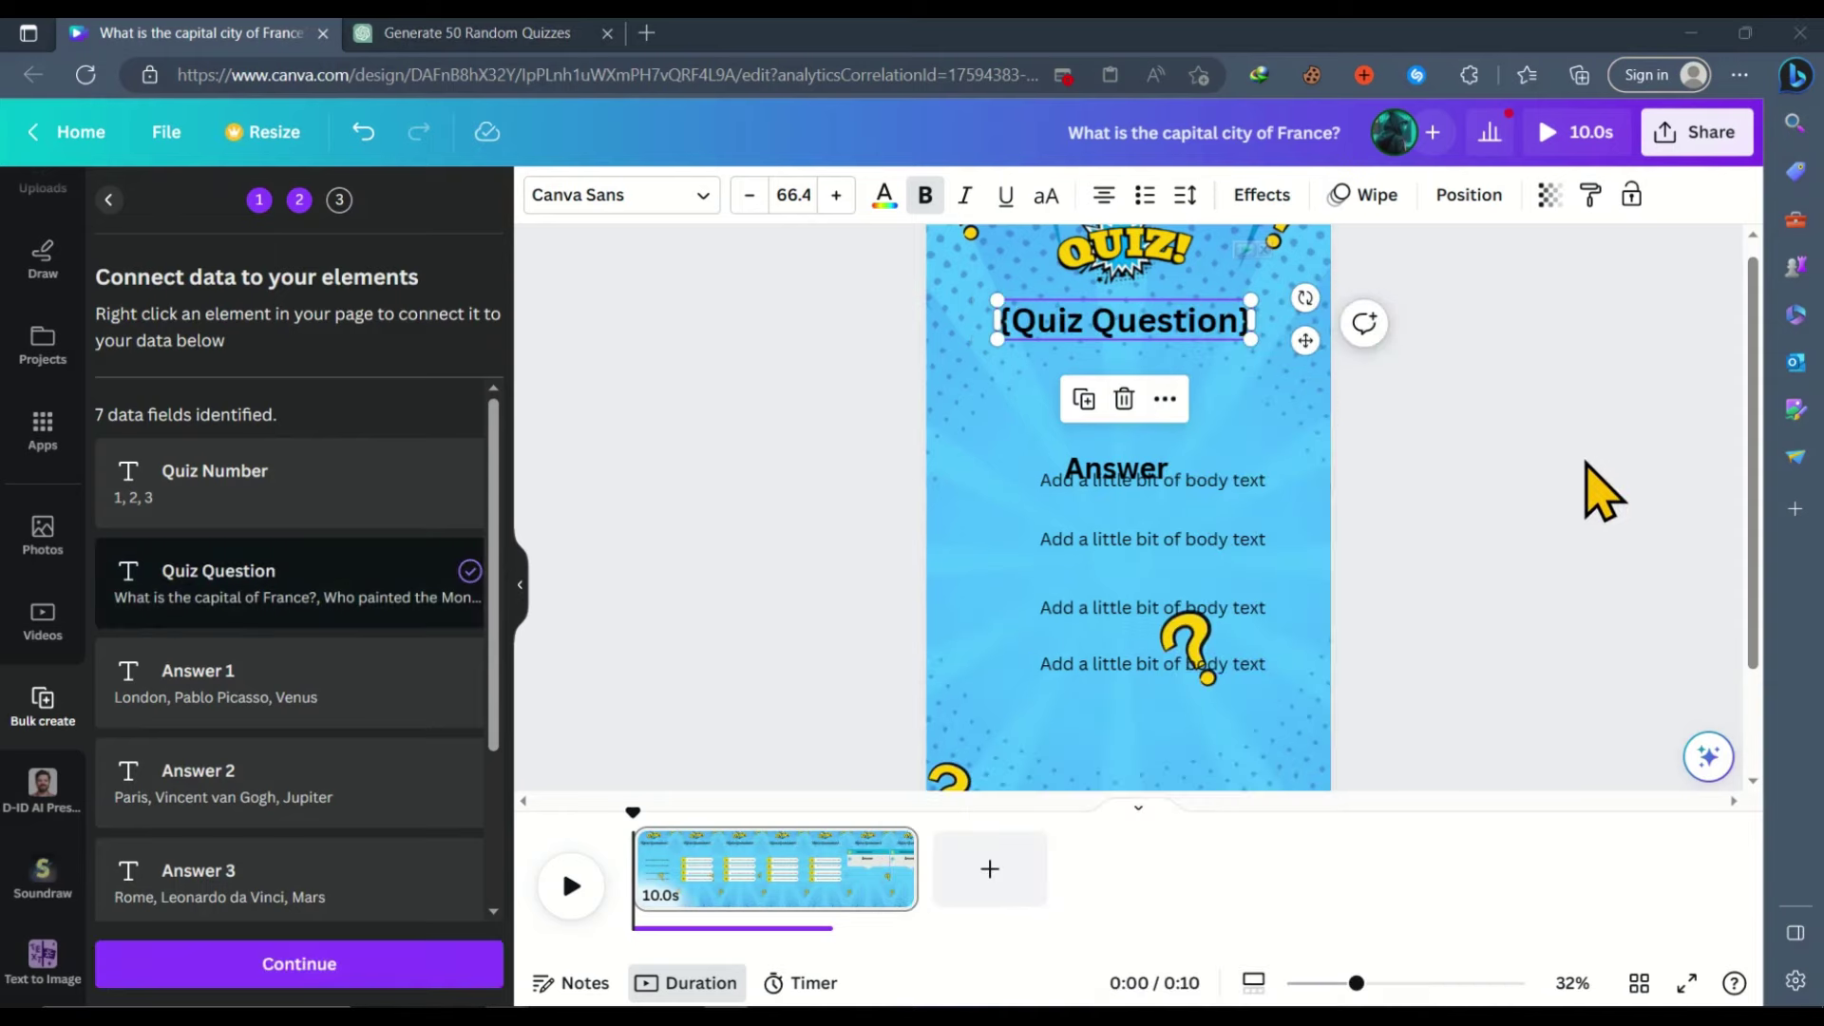
Connect the four option lines to Answer 1, Answer 2, Answer 3 and Answer 4.
right_click(1240, 489)
mouse_move(1320, 710)
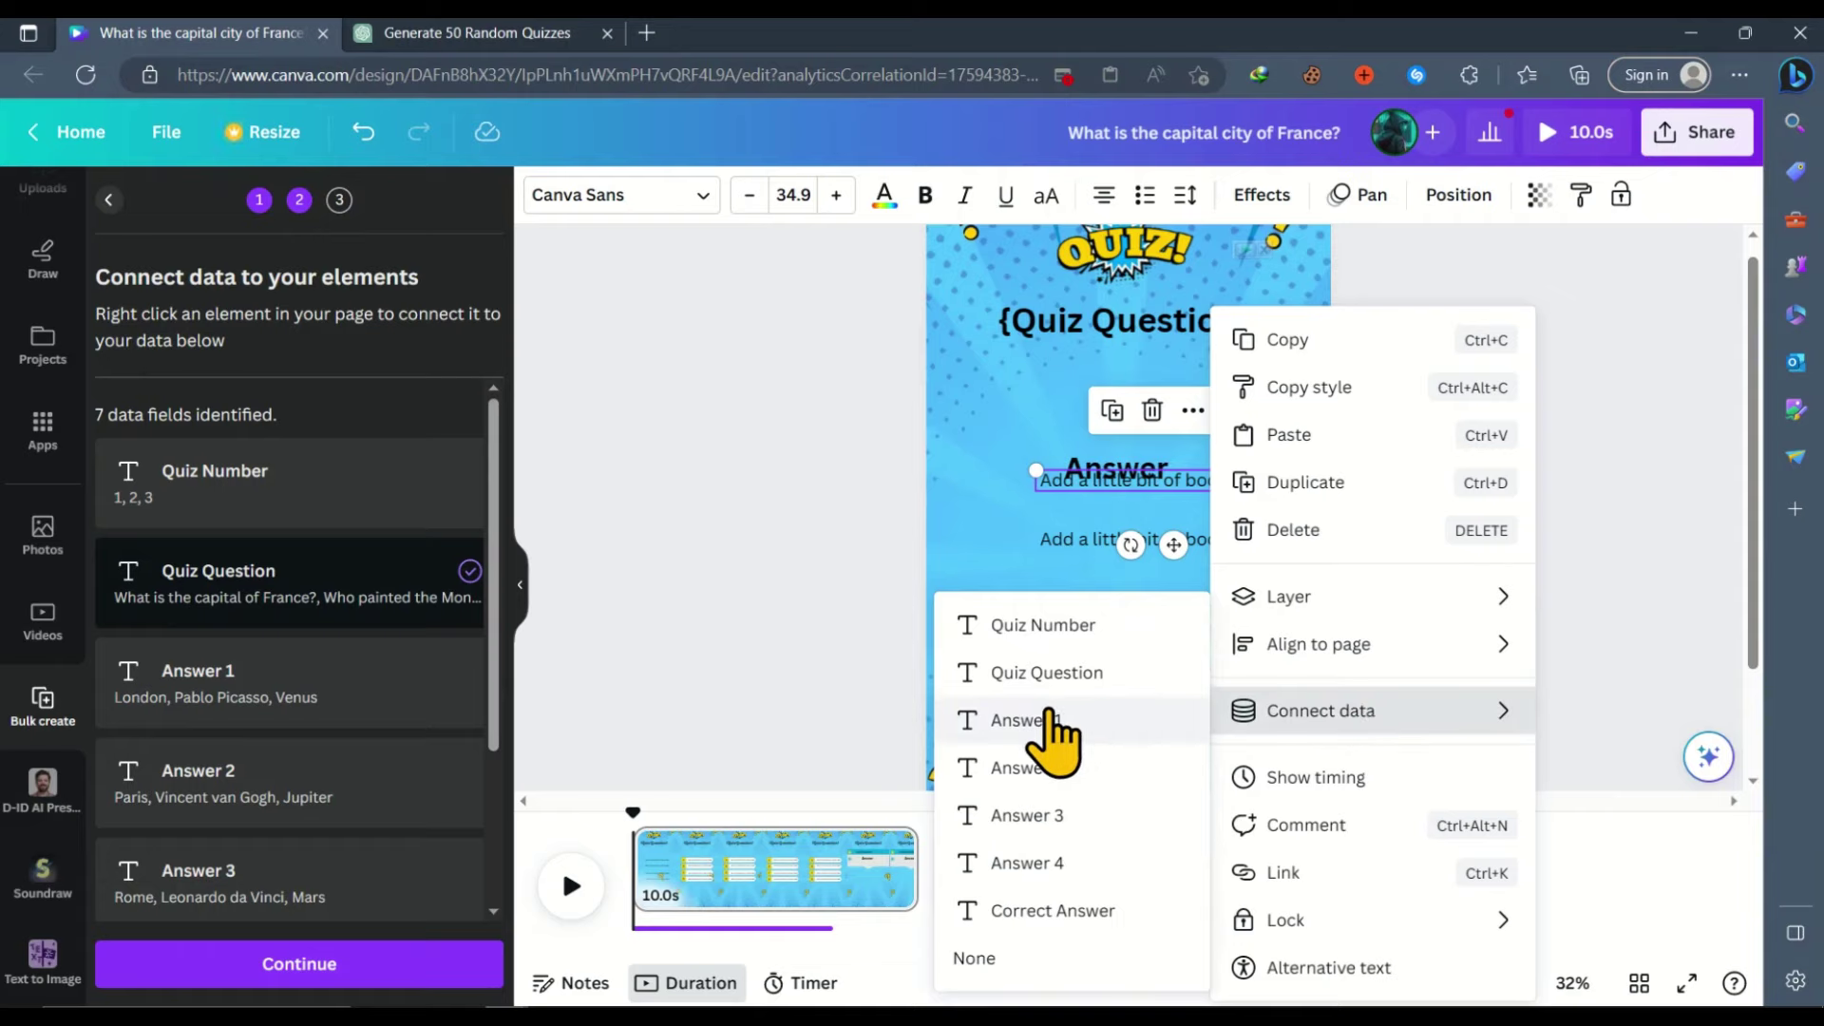
left_click(1040, 720)
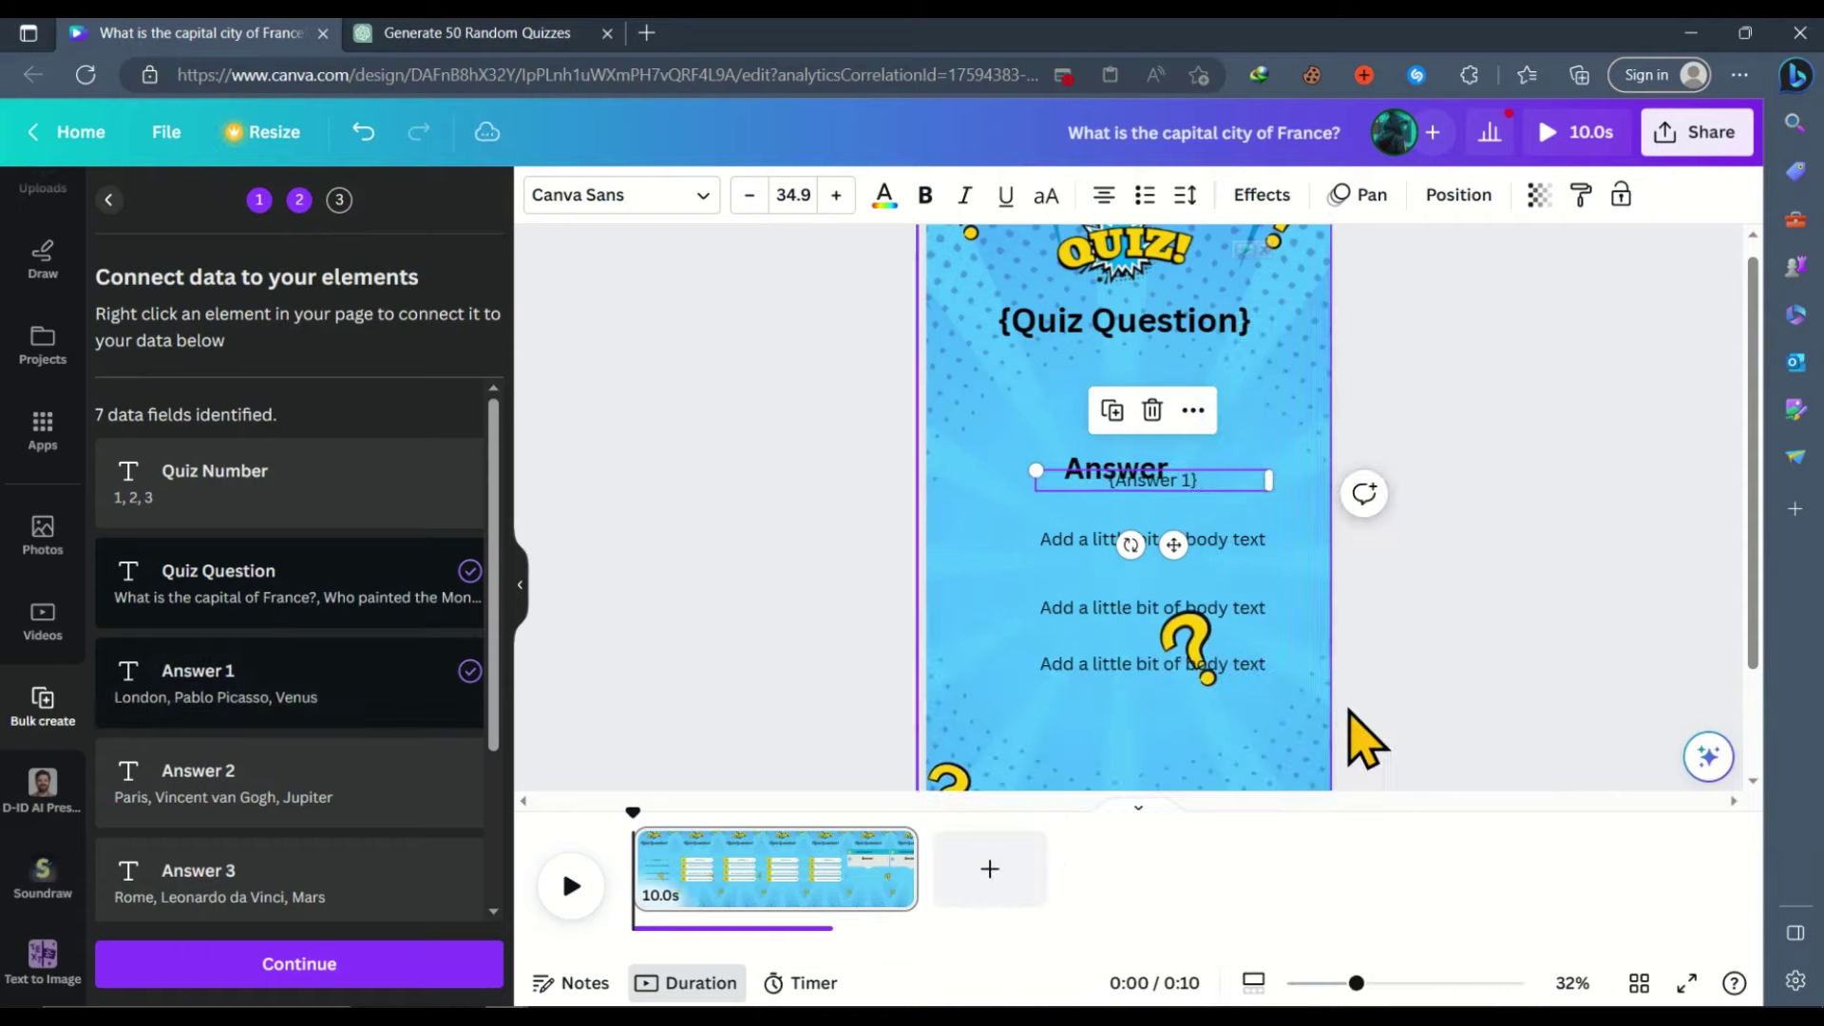
left_click(1238, 538)
right_click(1238, 539)
mouse_move(1311, 710)
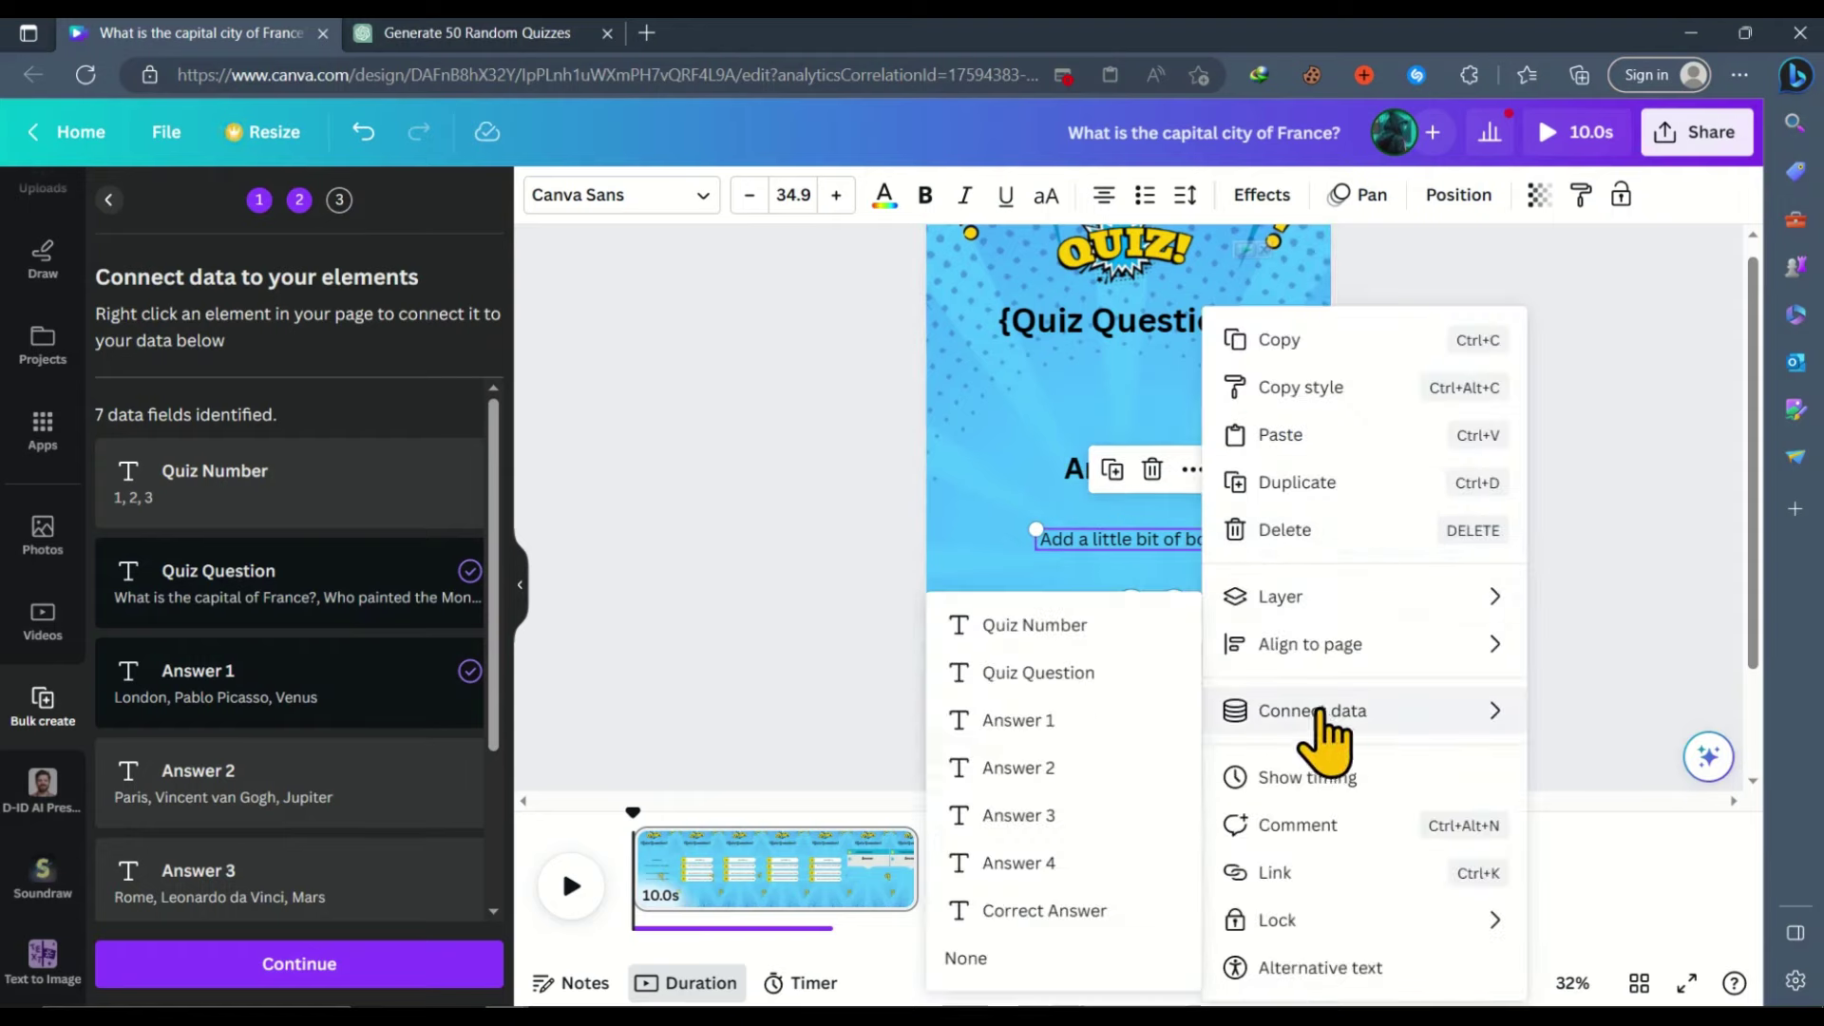
left_click(1051, 766)
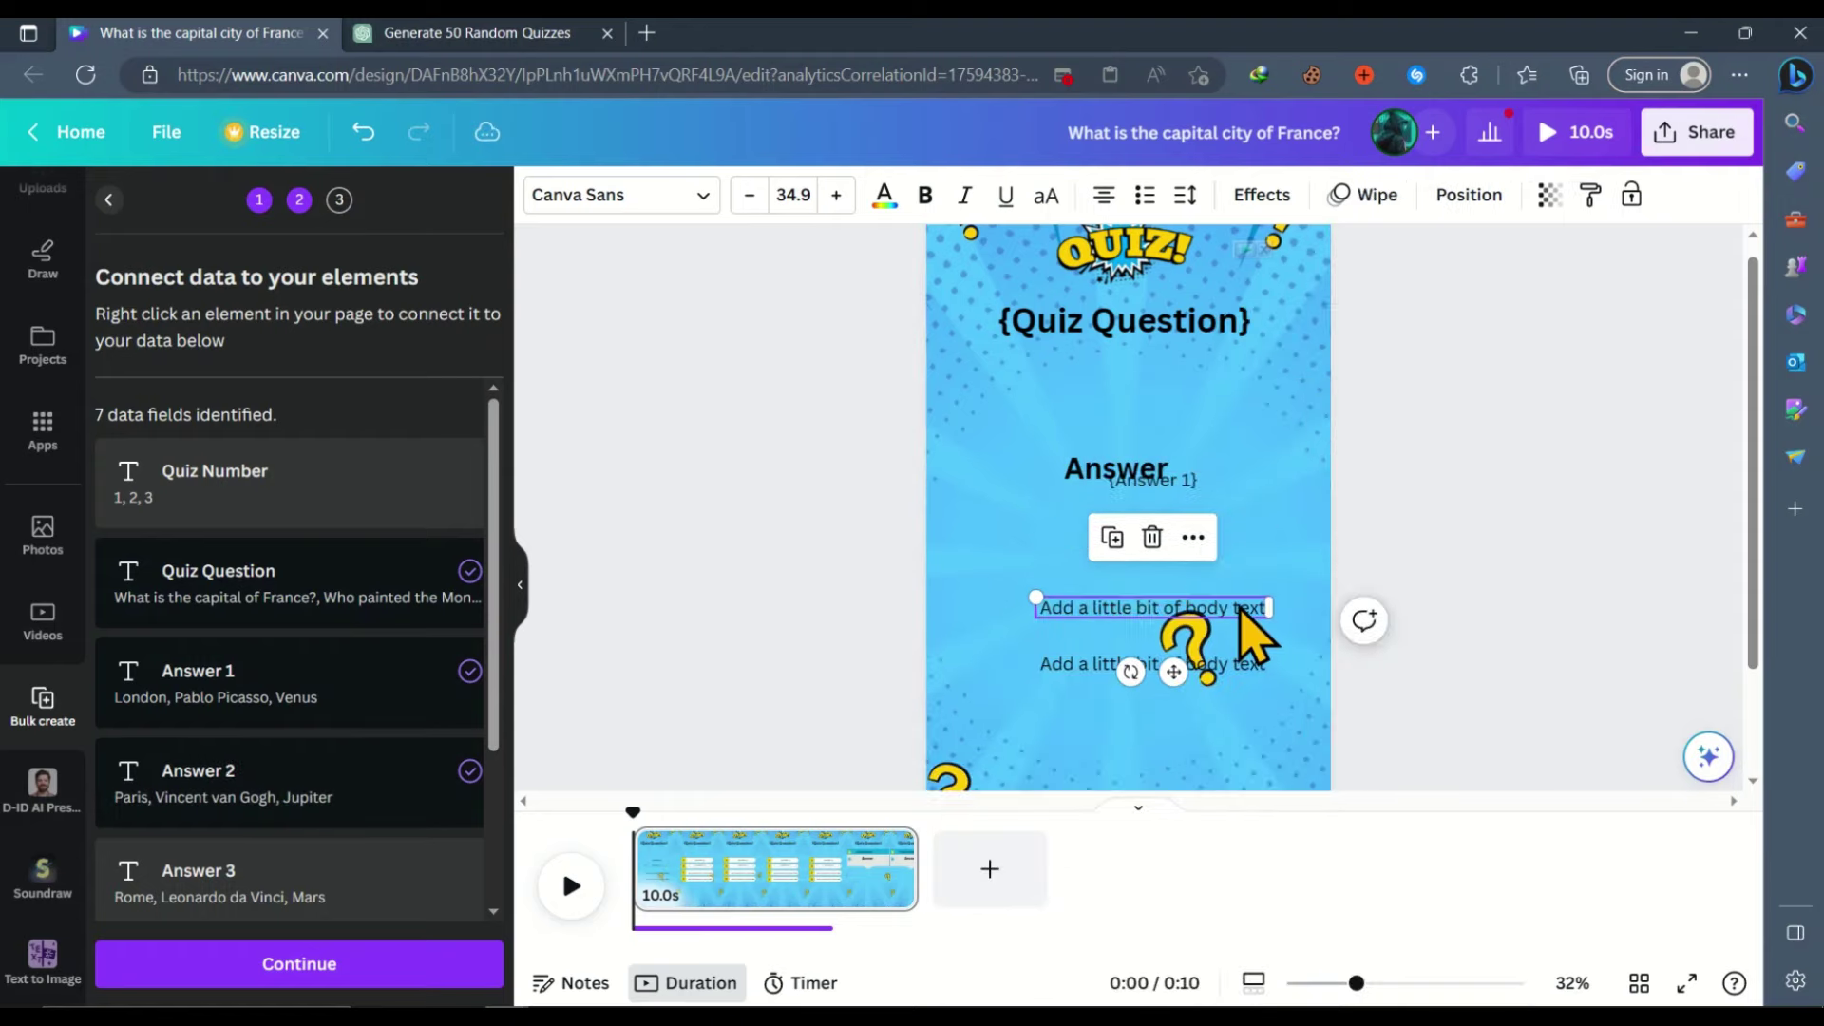
right_click(1238, 616)
left_click(1079, 815)
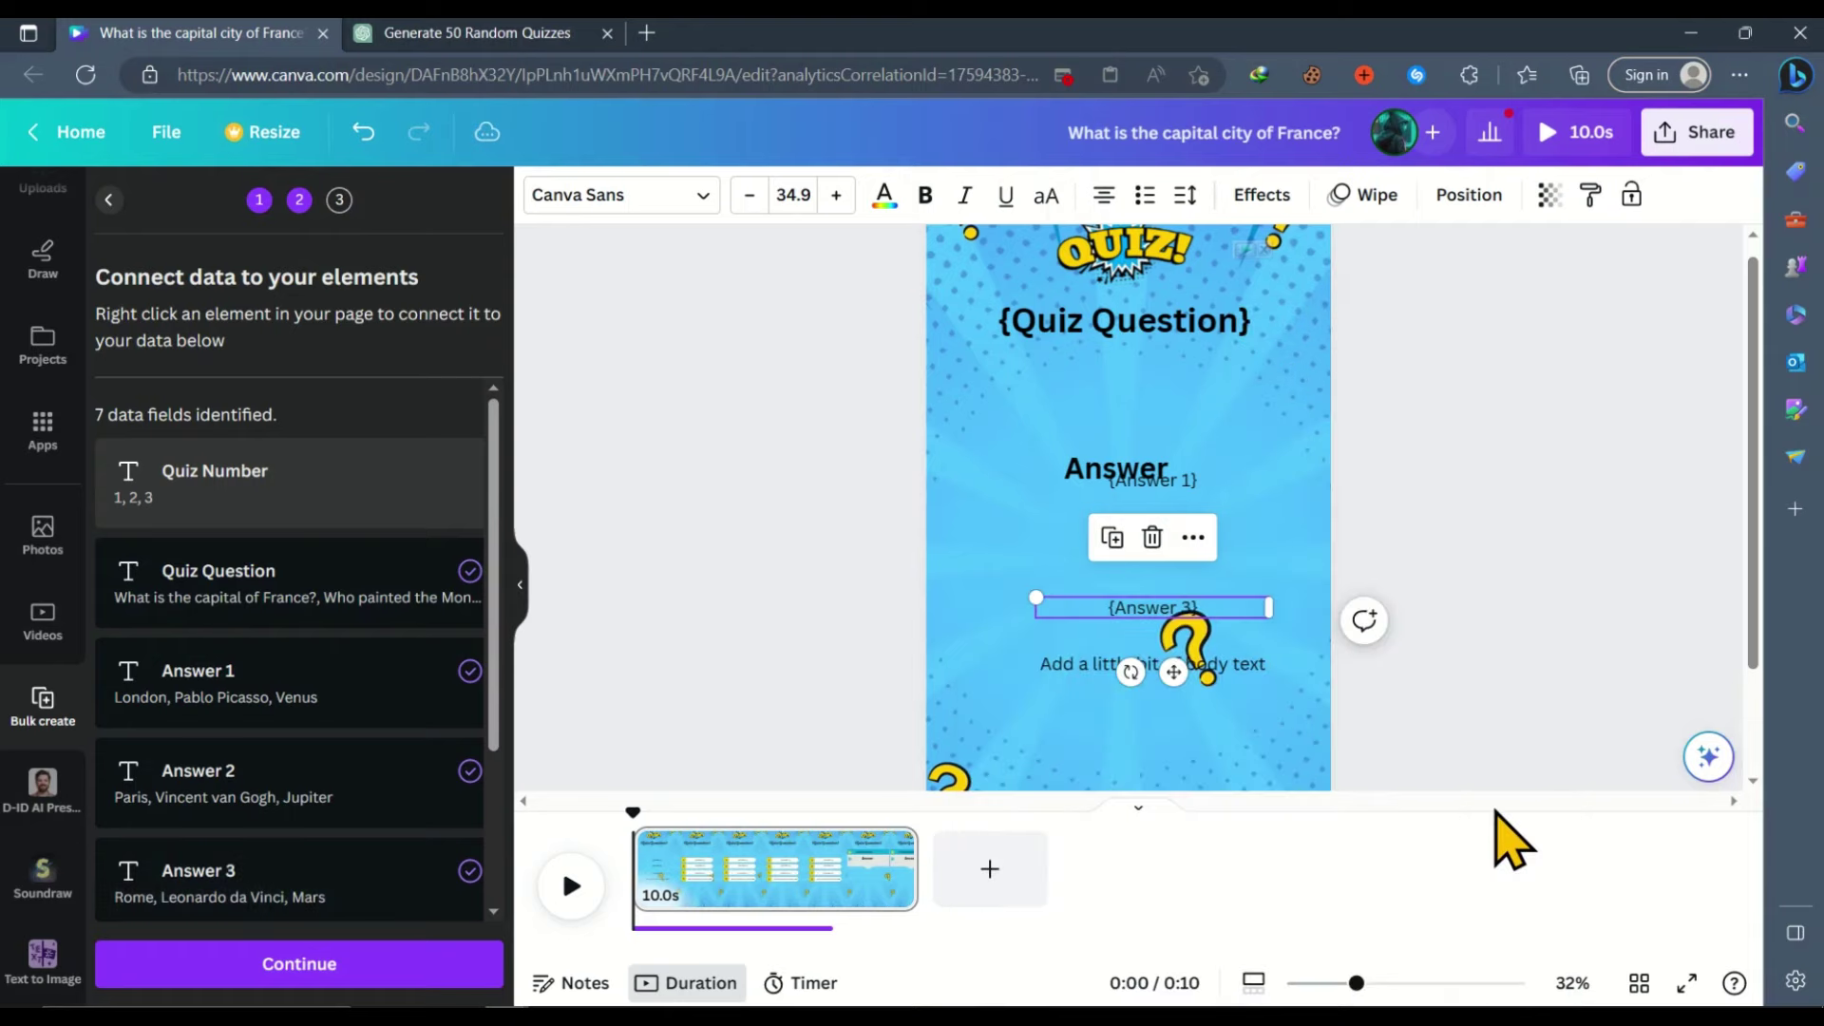
left_click(1252, 667)
right_click(1253, 667)
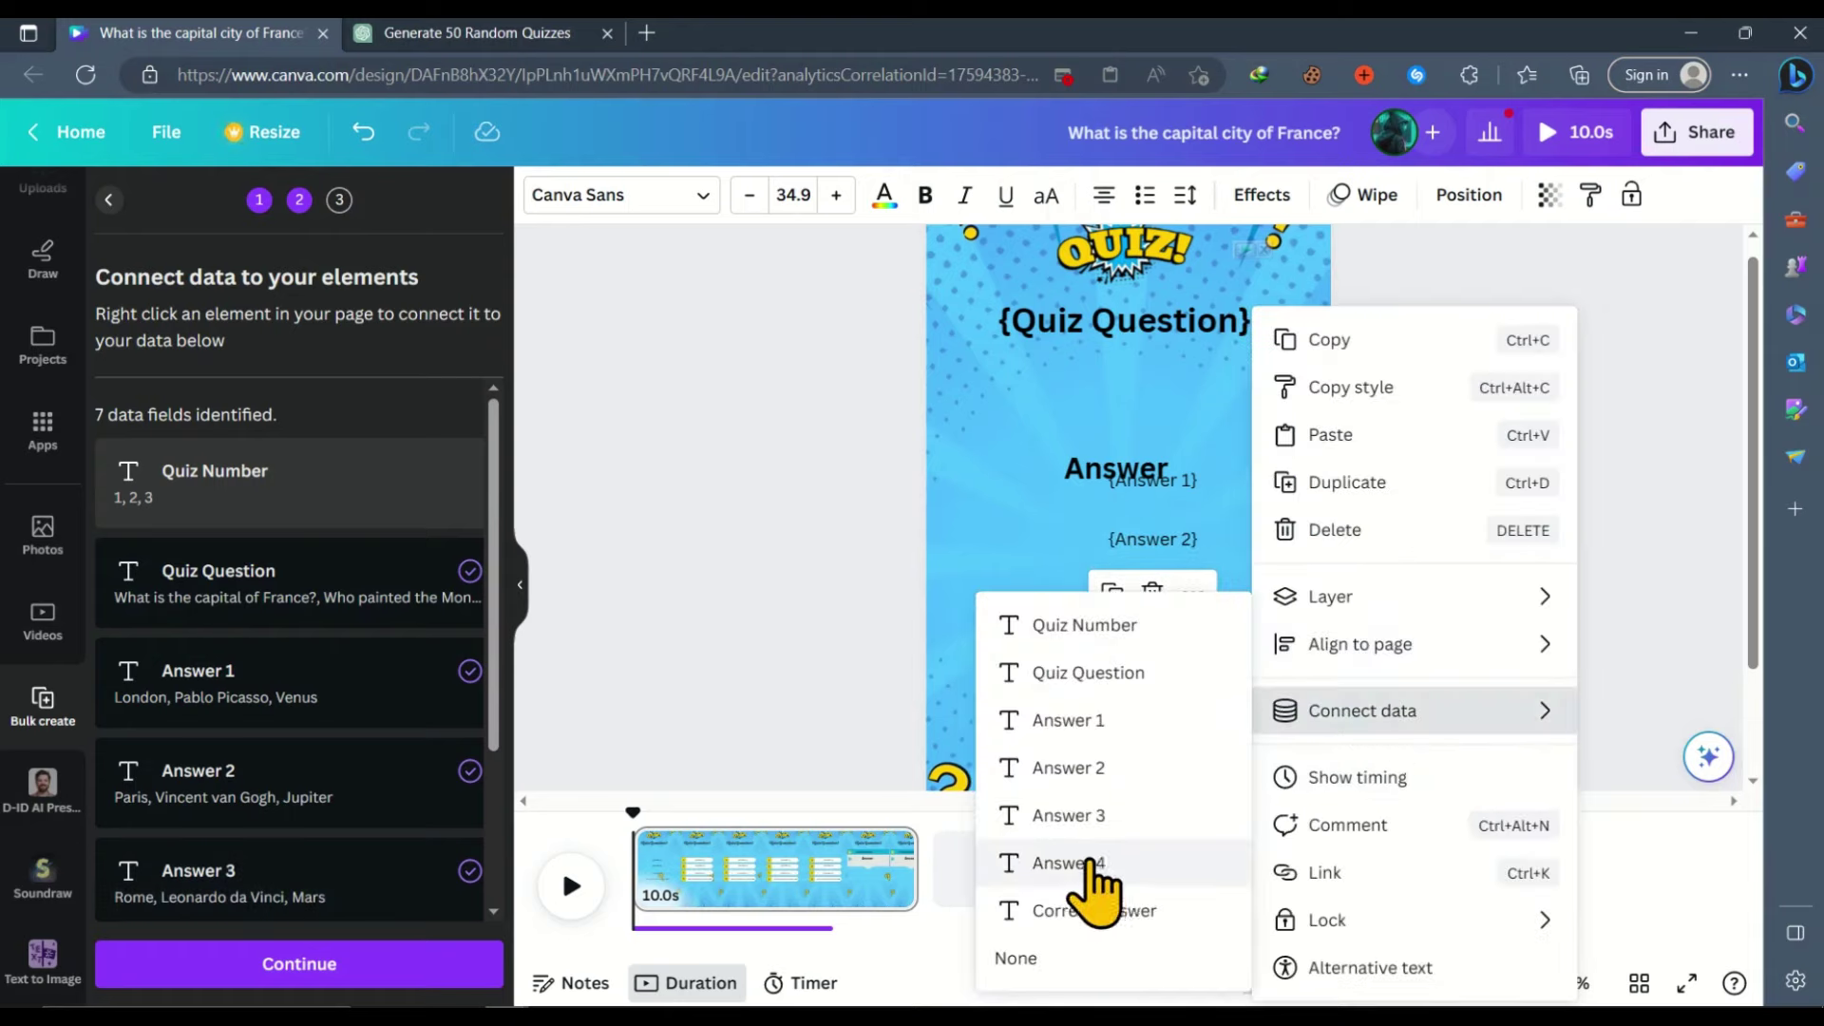
left_click(1083, 861)
left_click(814, 619)
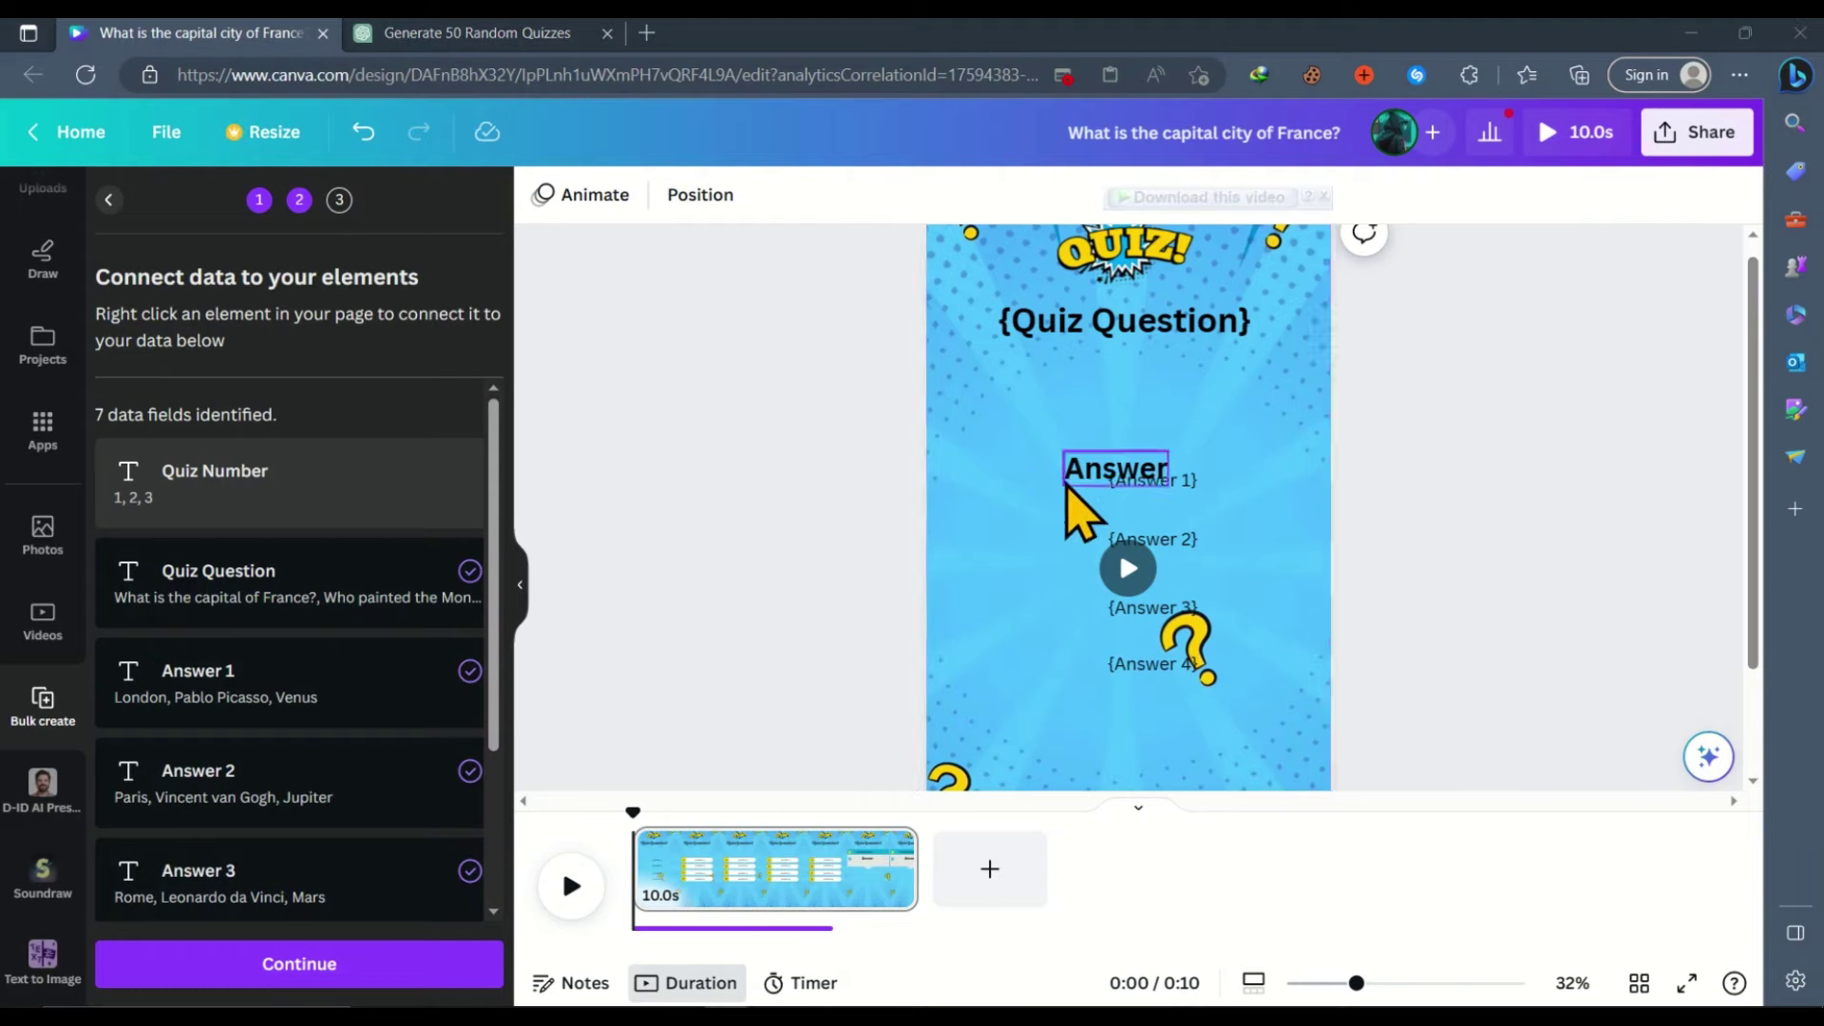
Connect the Answer heading text to the Correct Answer field.
left_click(1102, 494)
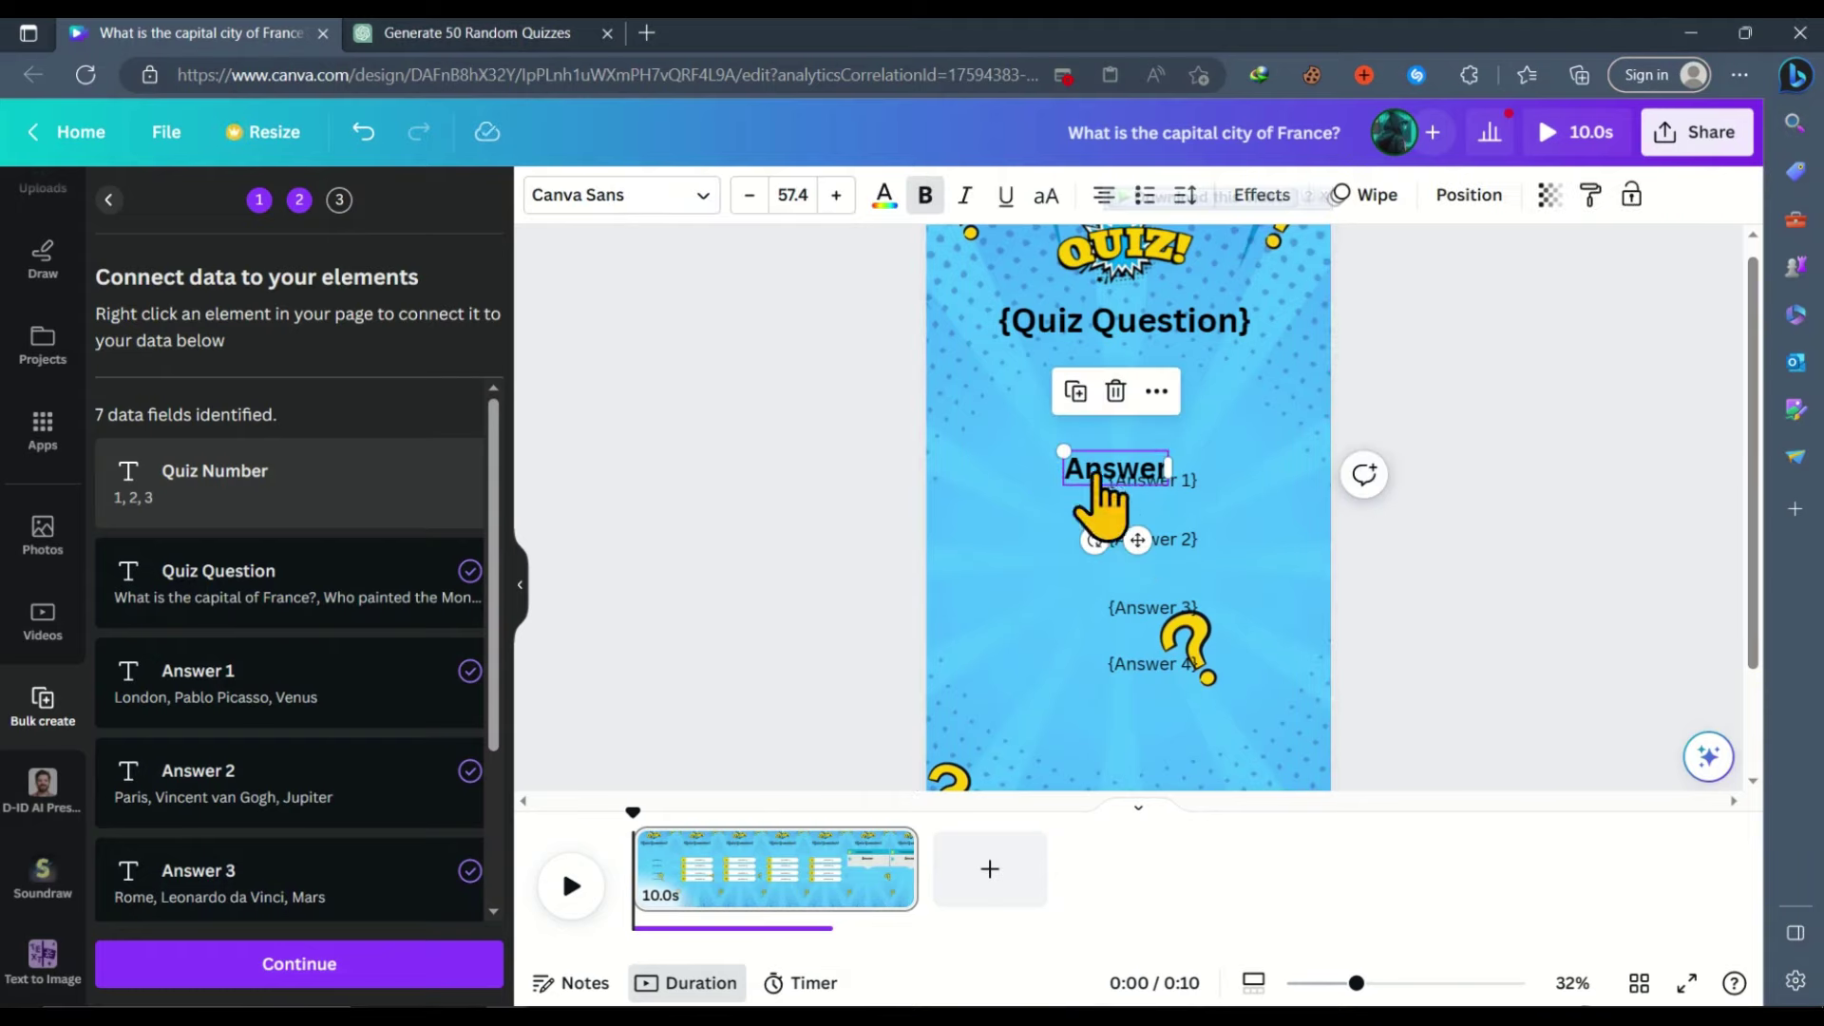
right_click(1099, 481)
mouse_move(1205, 710)
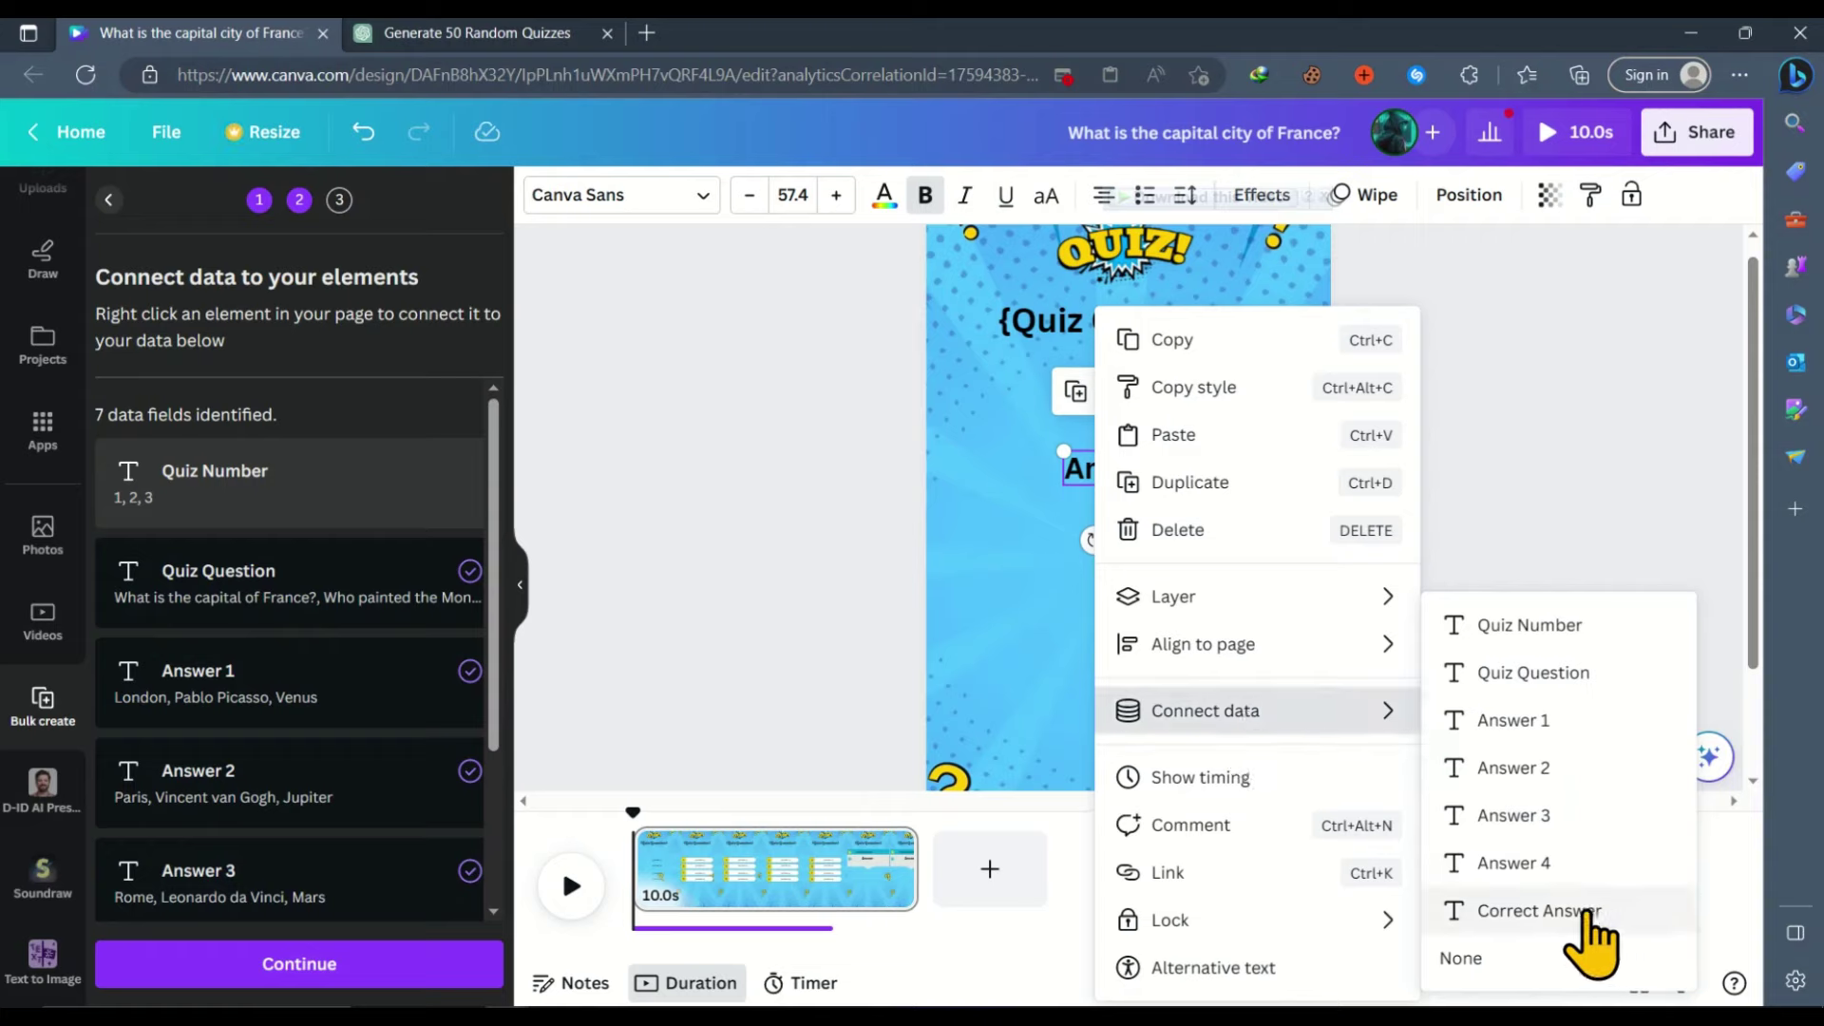
left_click(1539, 910)
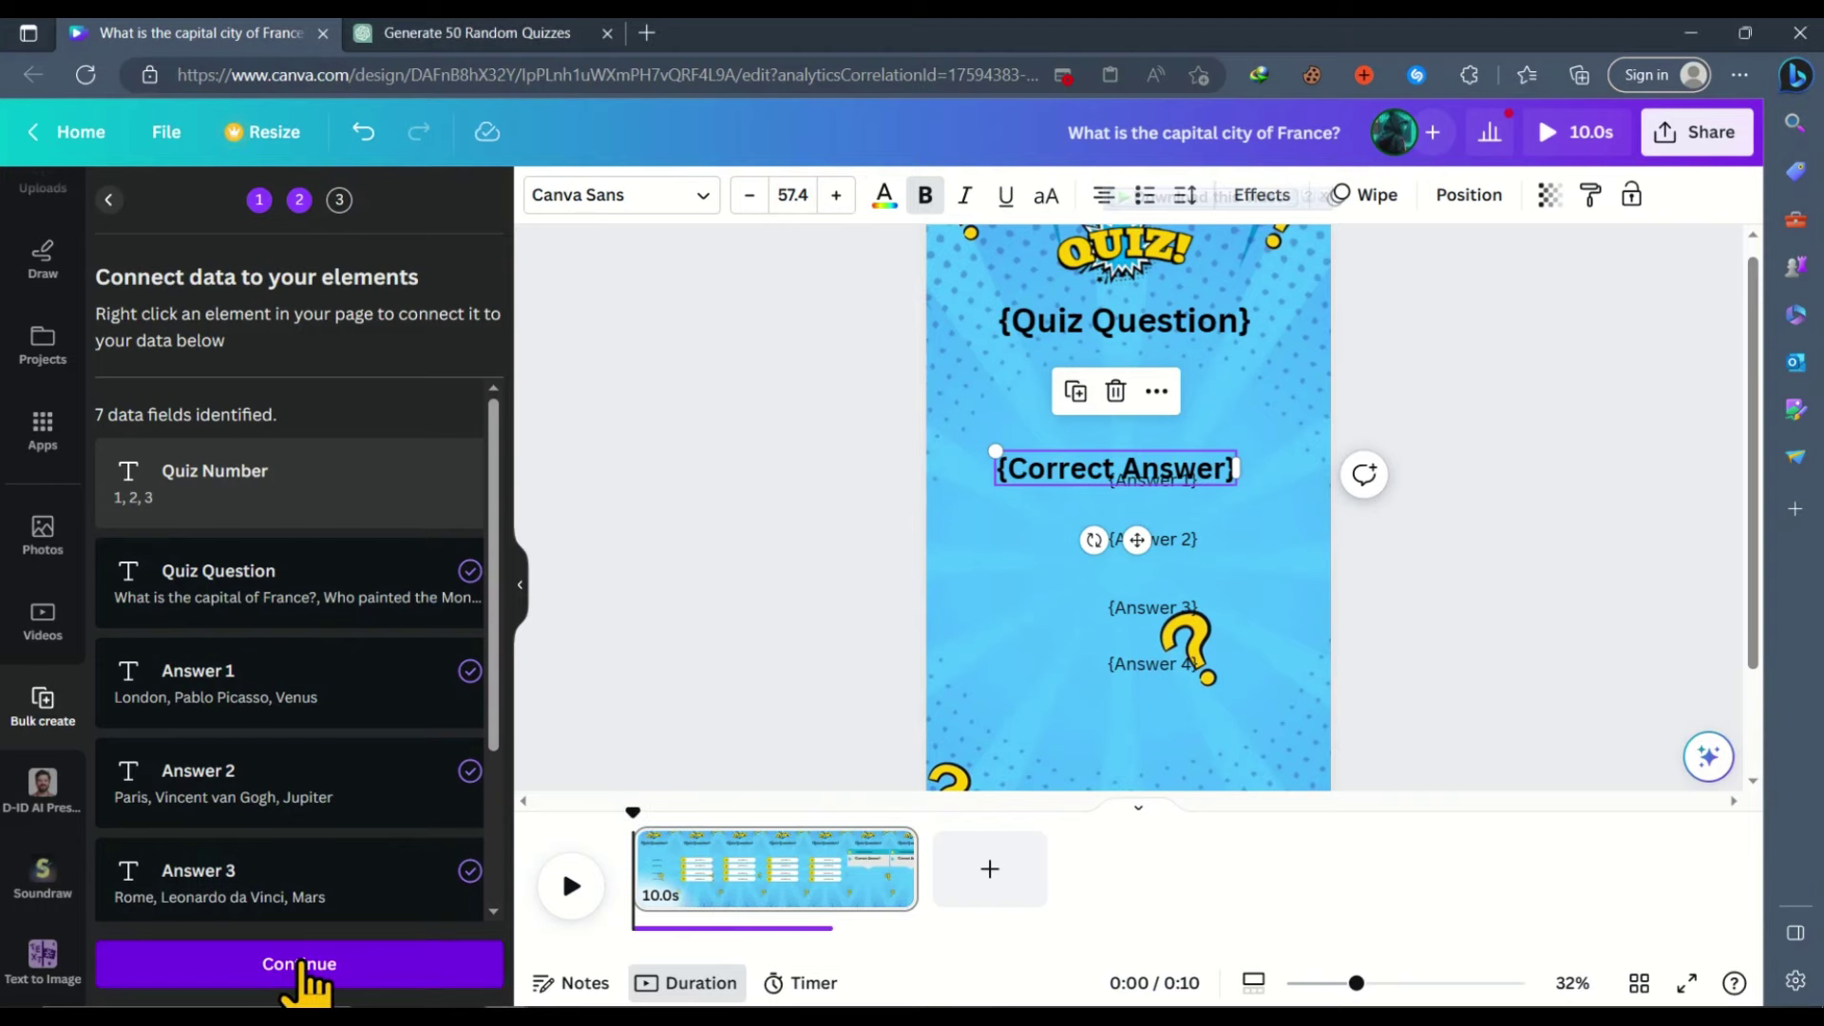
Generate the 50 bulk quiz pages from the connected data.
left_click(301, 965)
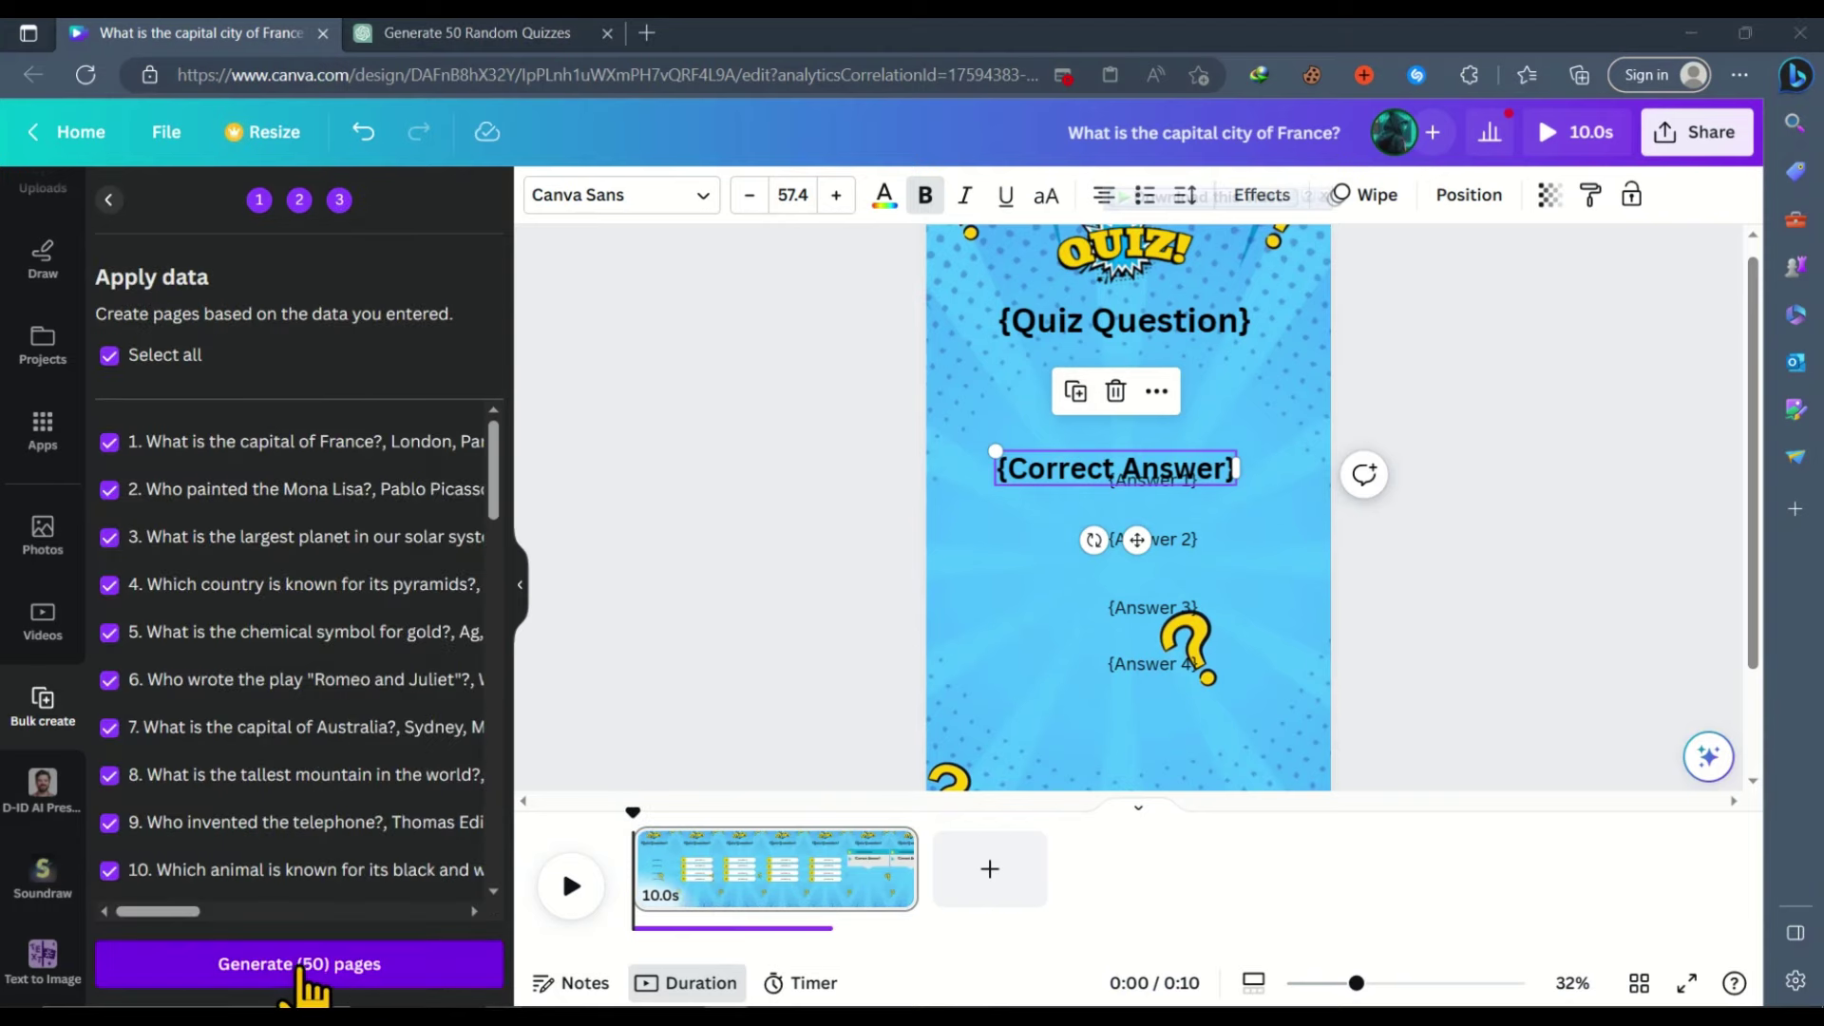
left_click(245, 959)
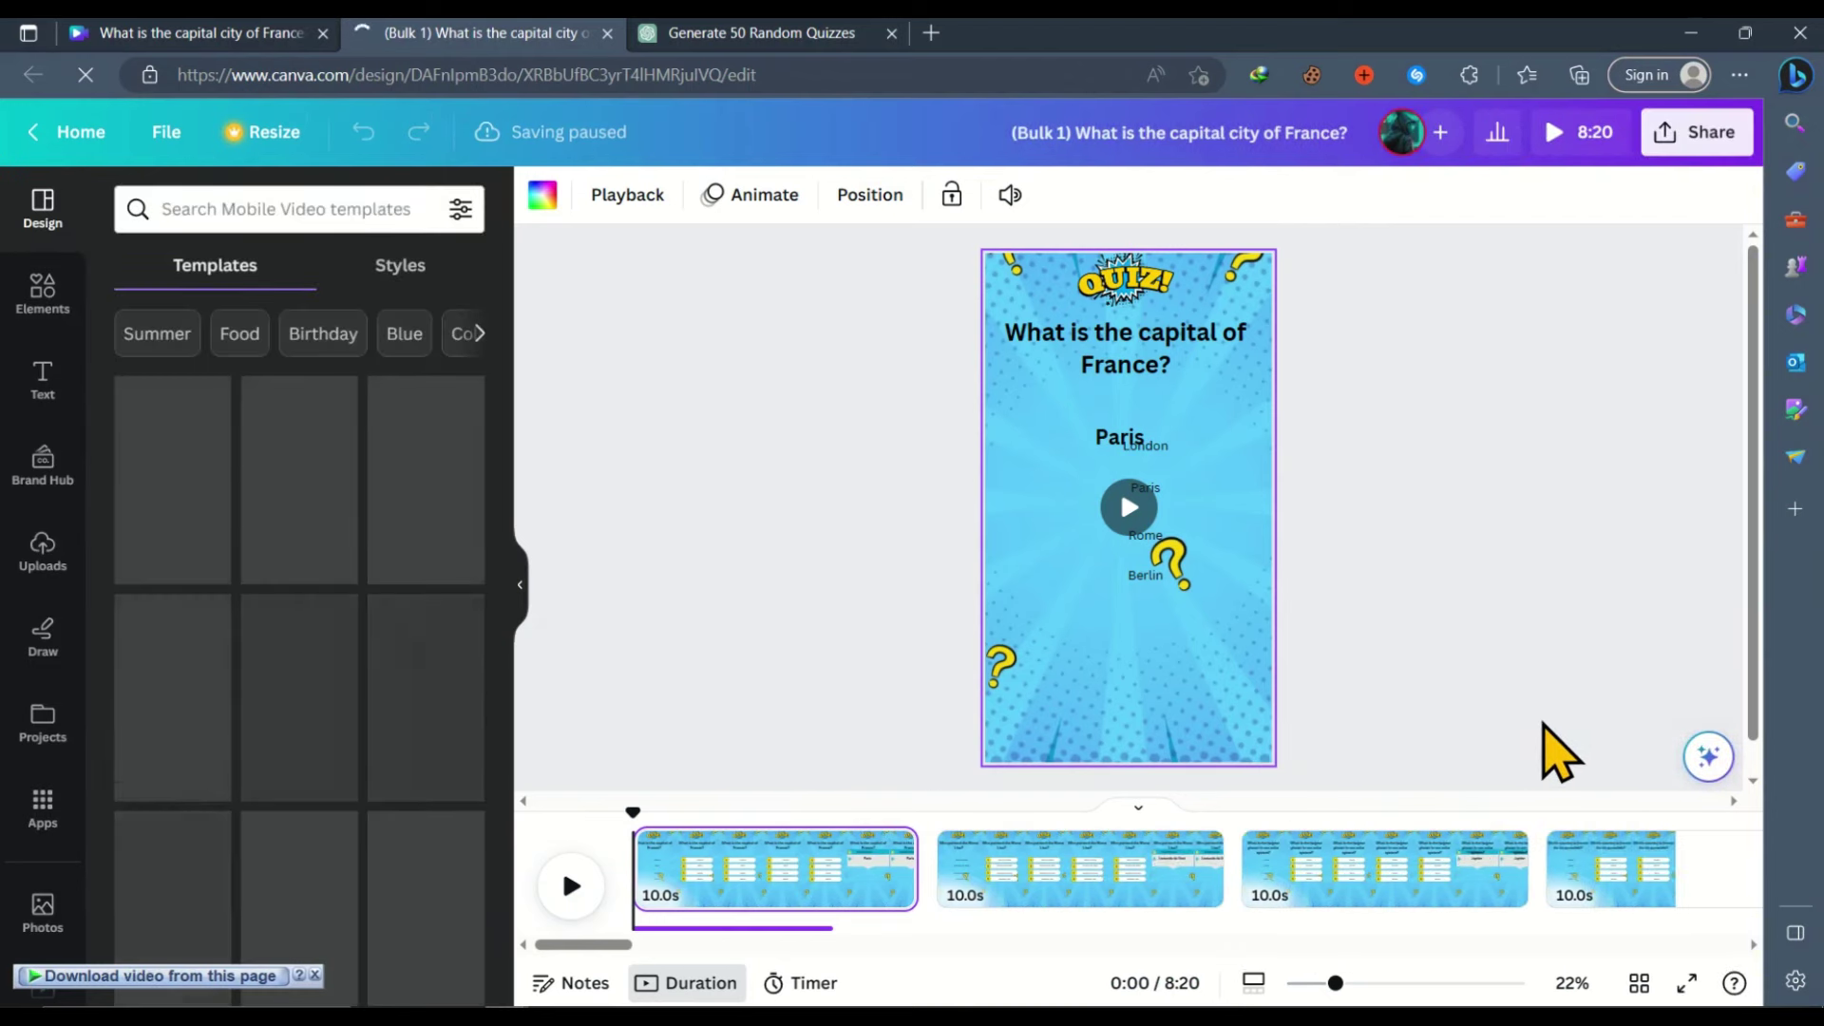
left_click(570, 885)
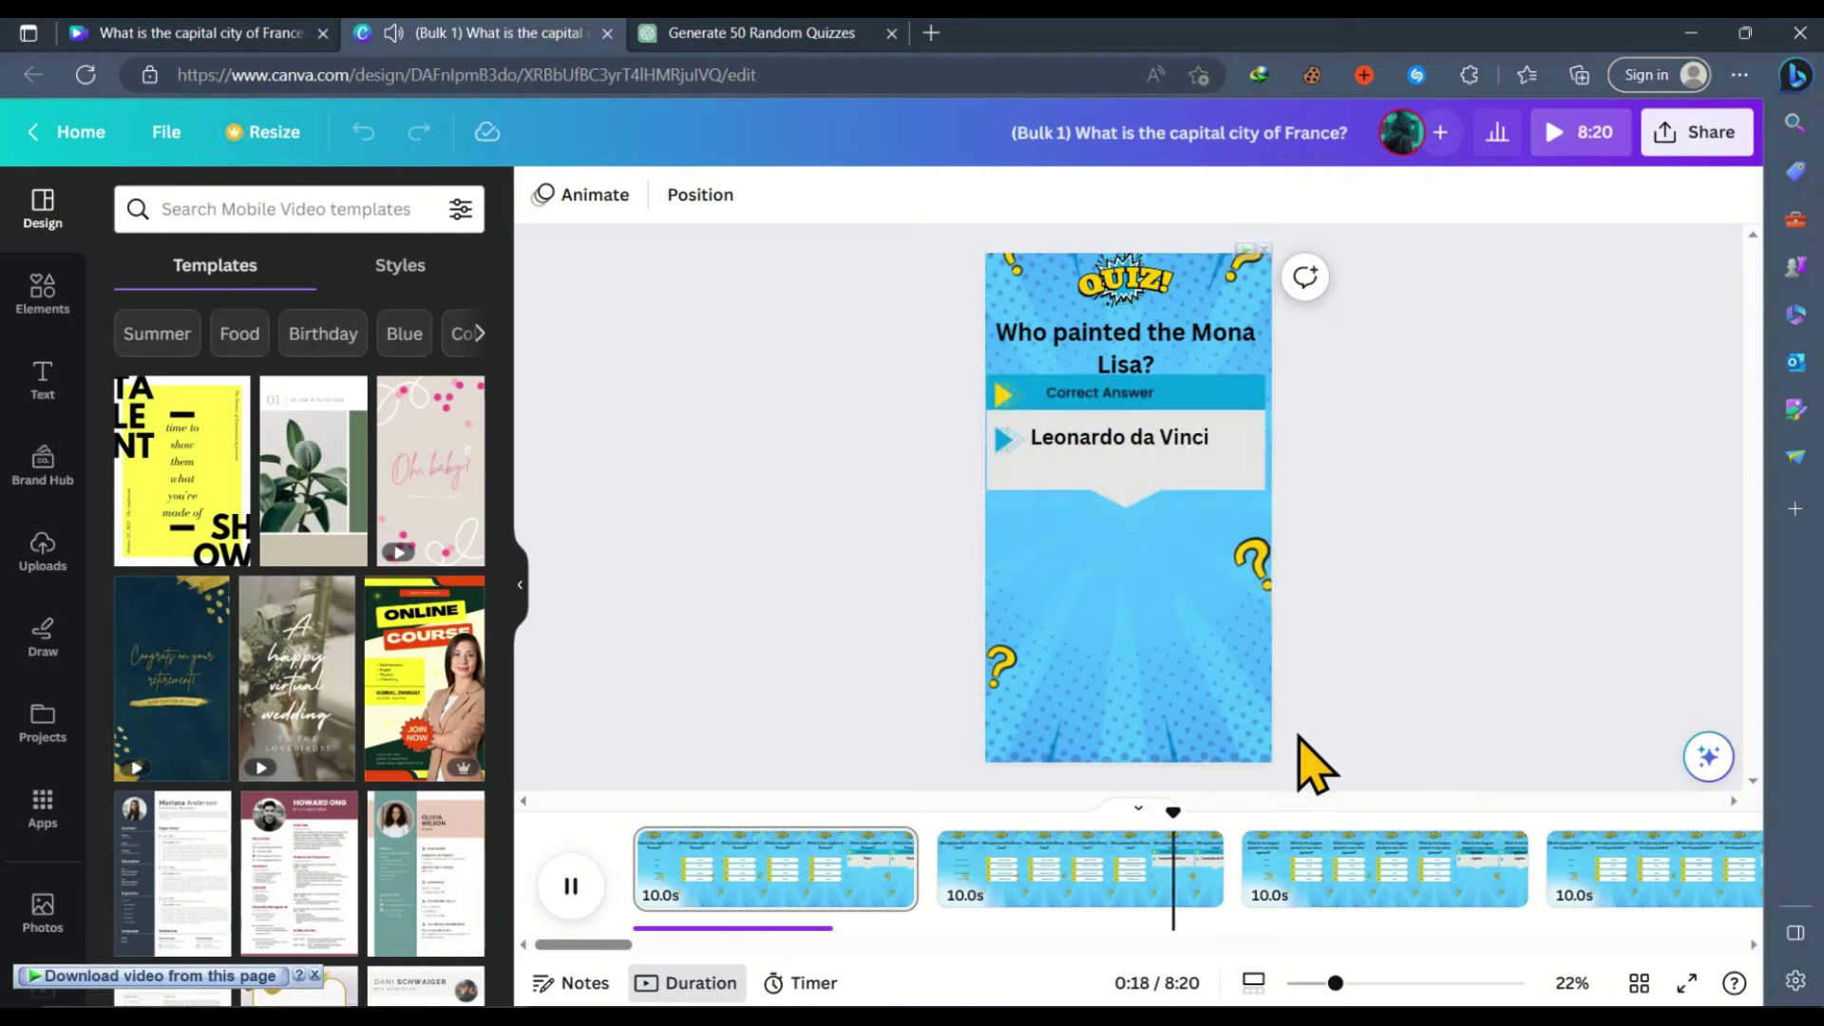
left_click(1280, 867)
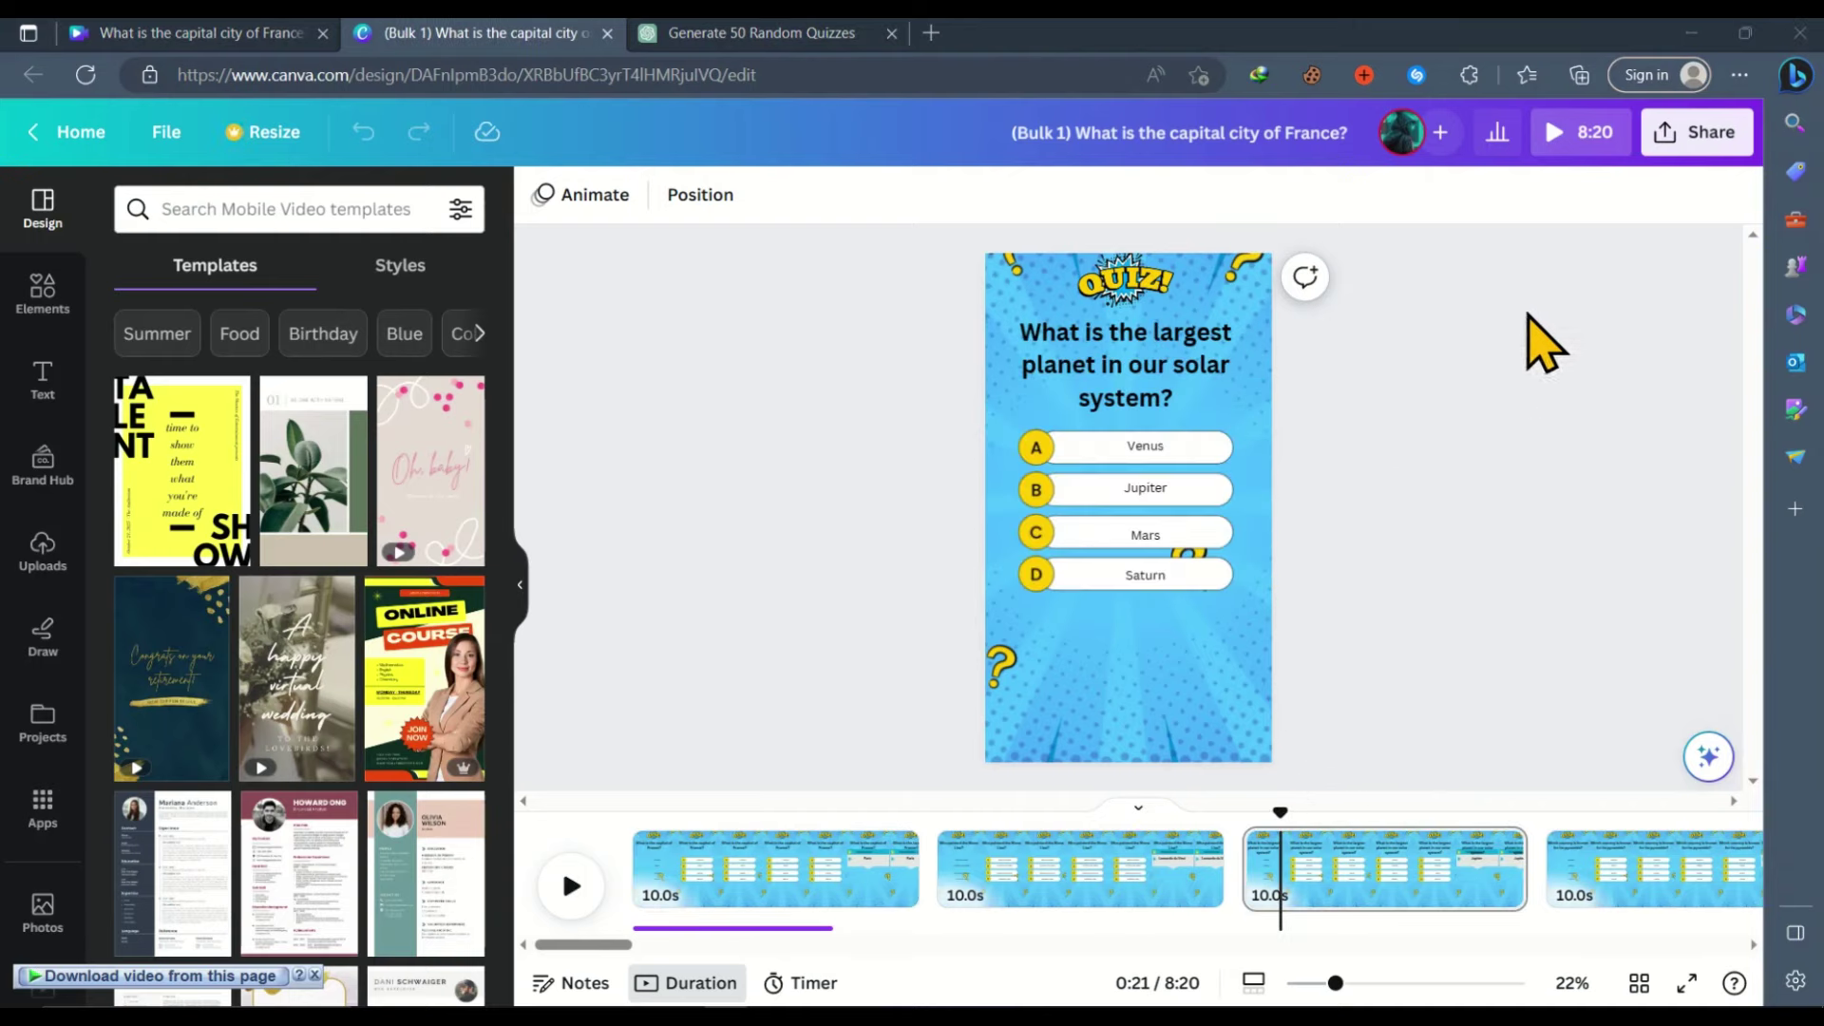
Download all pages as separate 1080p MP4 video files.
left_click(1698, 135)
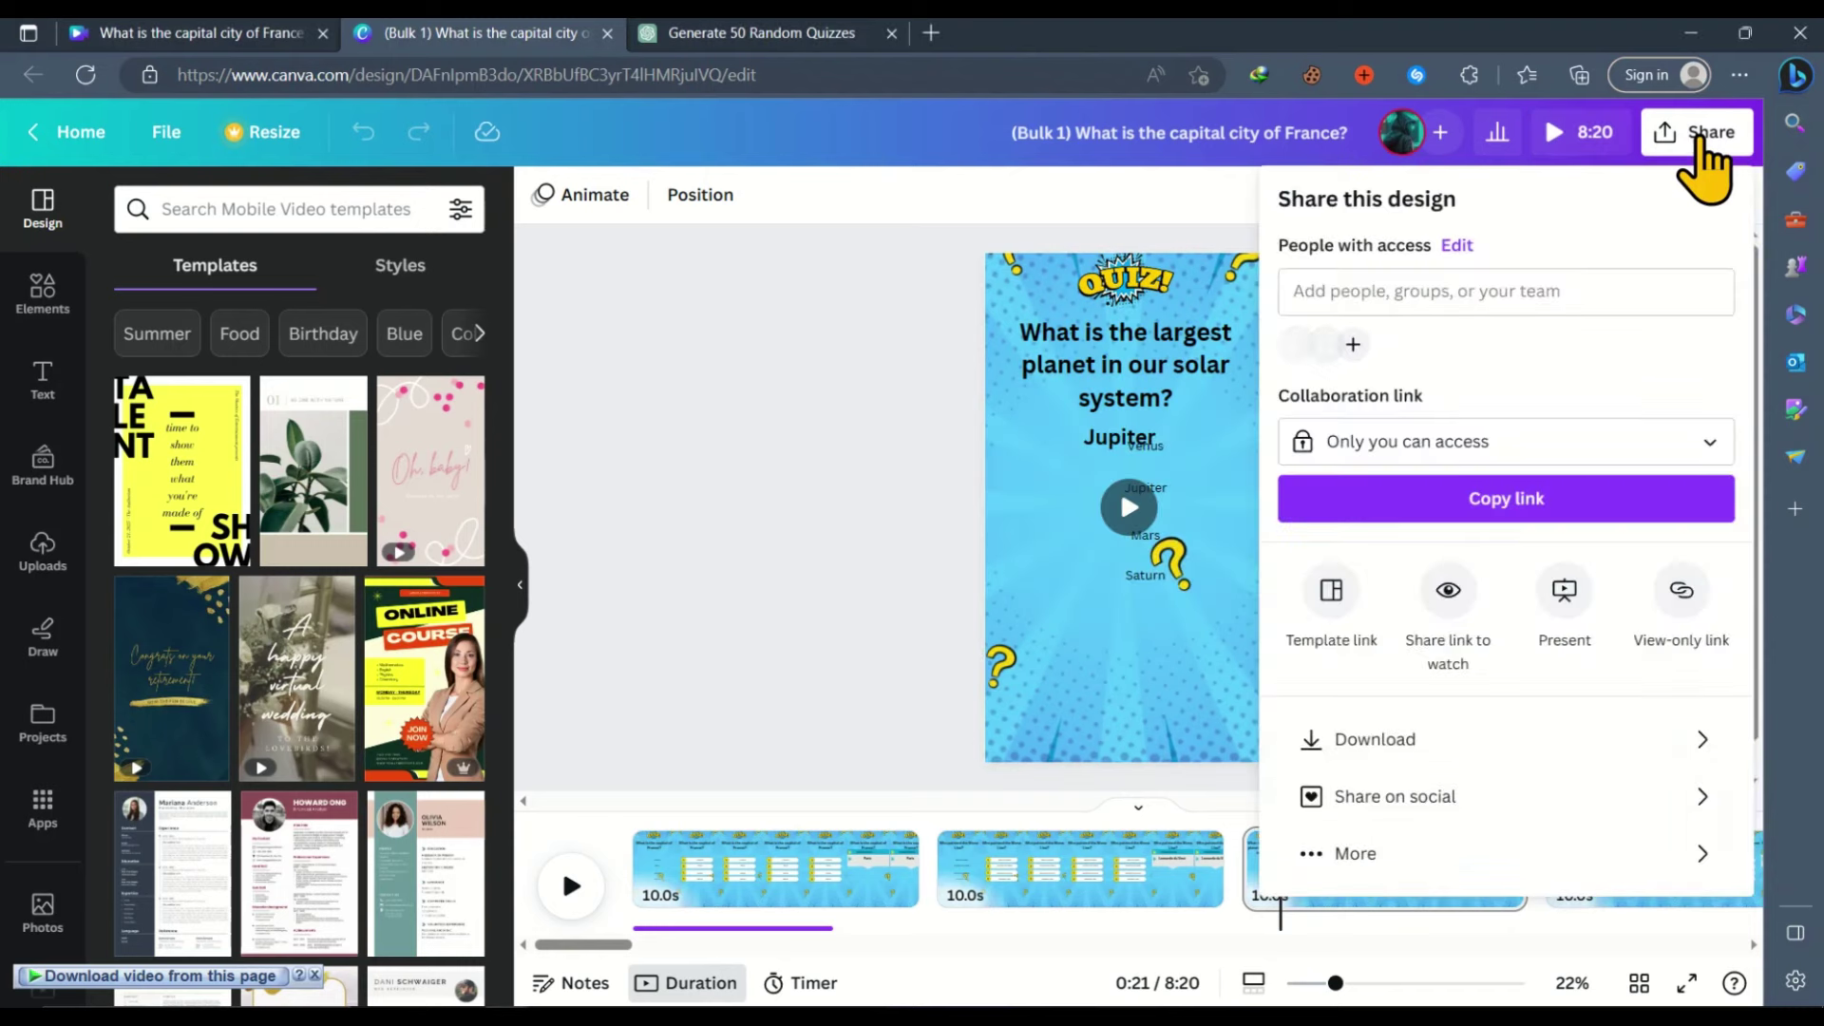
left_click(1373, 741)
left_click(1293, 561)
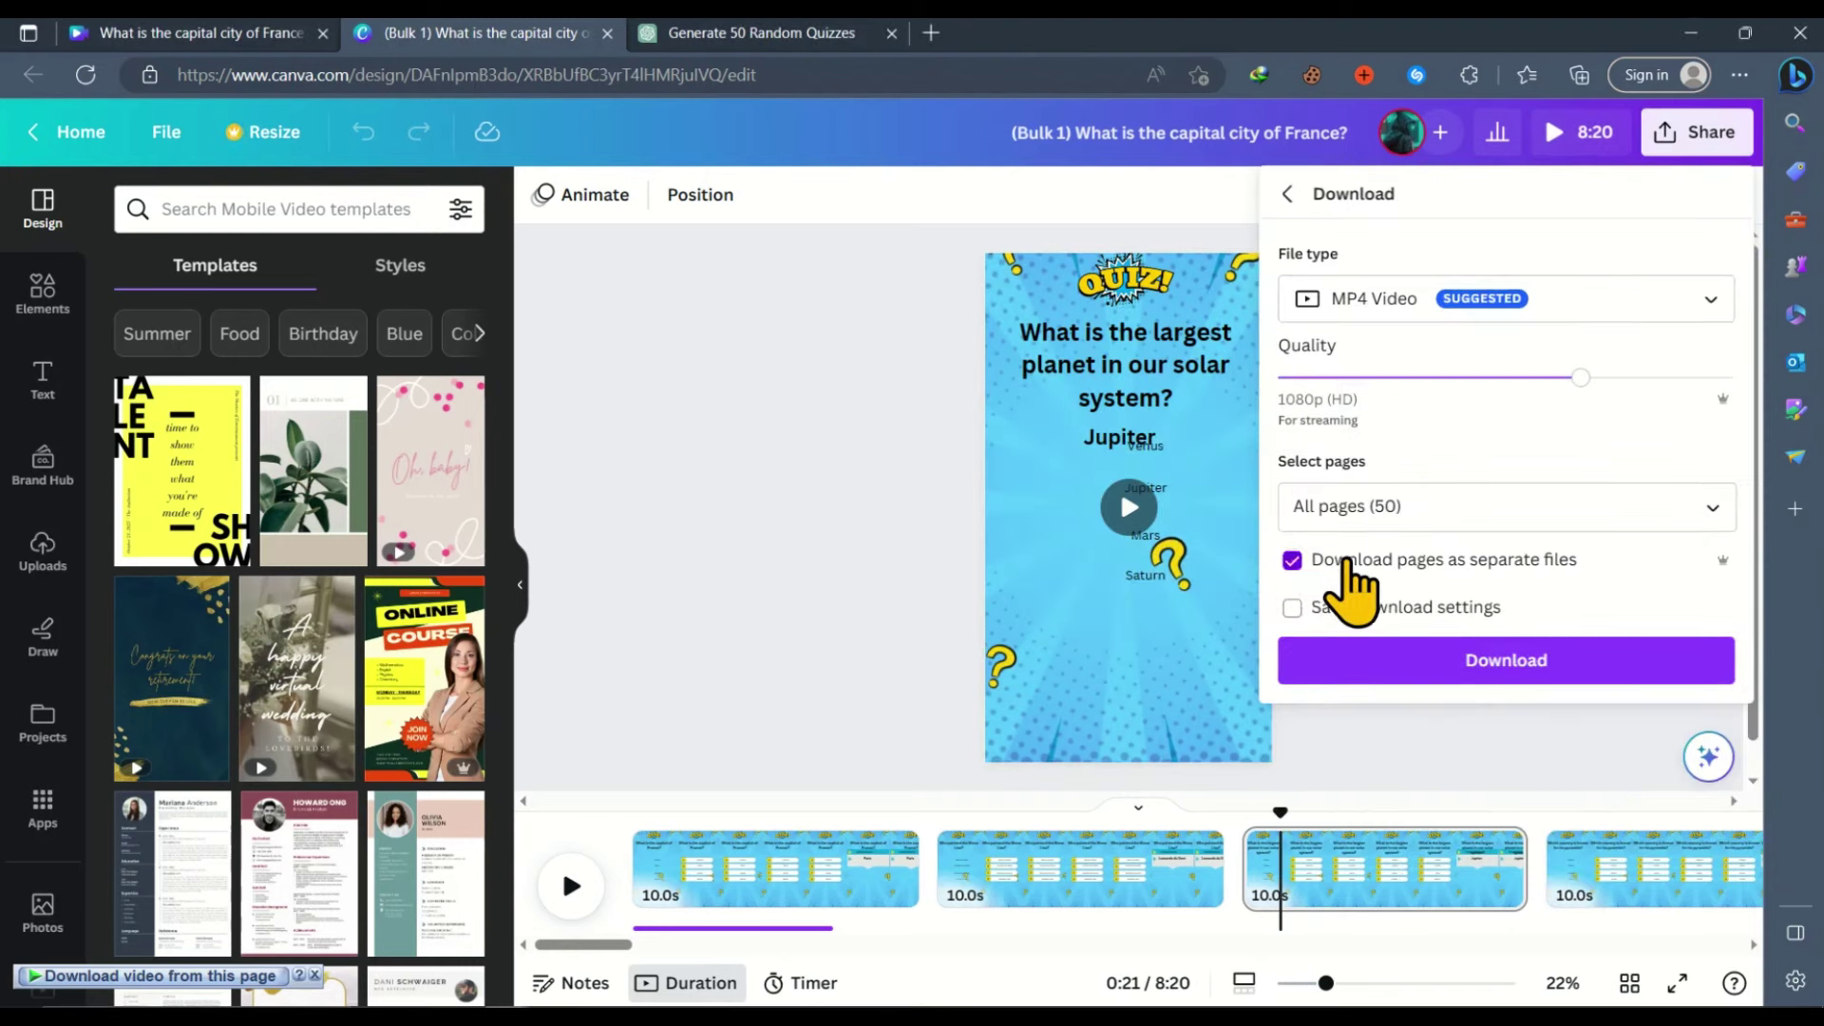
left_click(1472, 663)
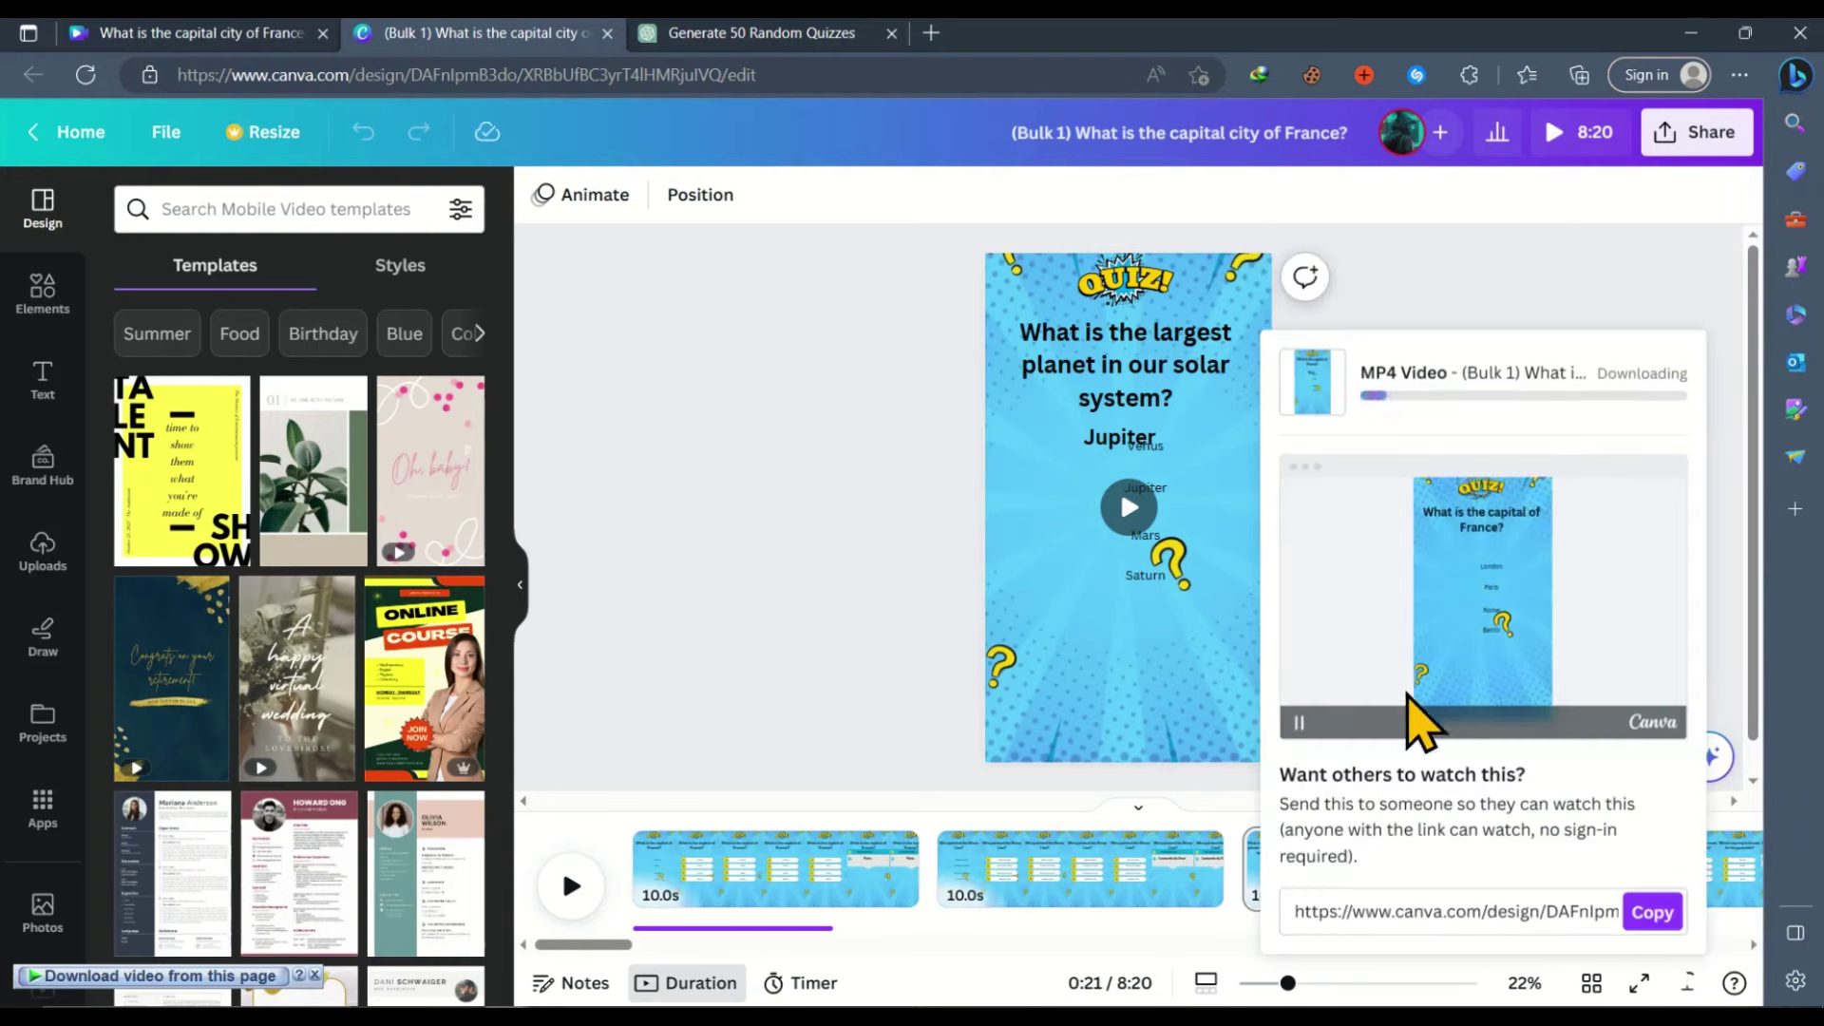
left_click(969, 993)
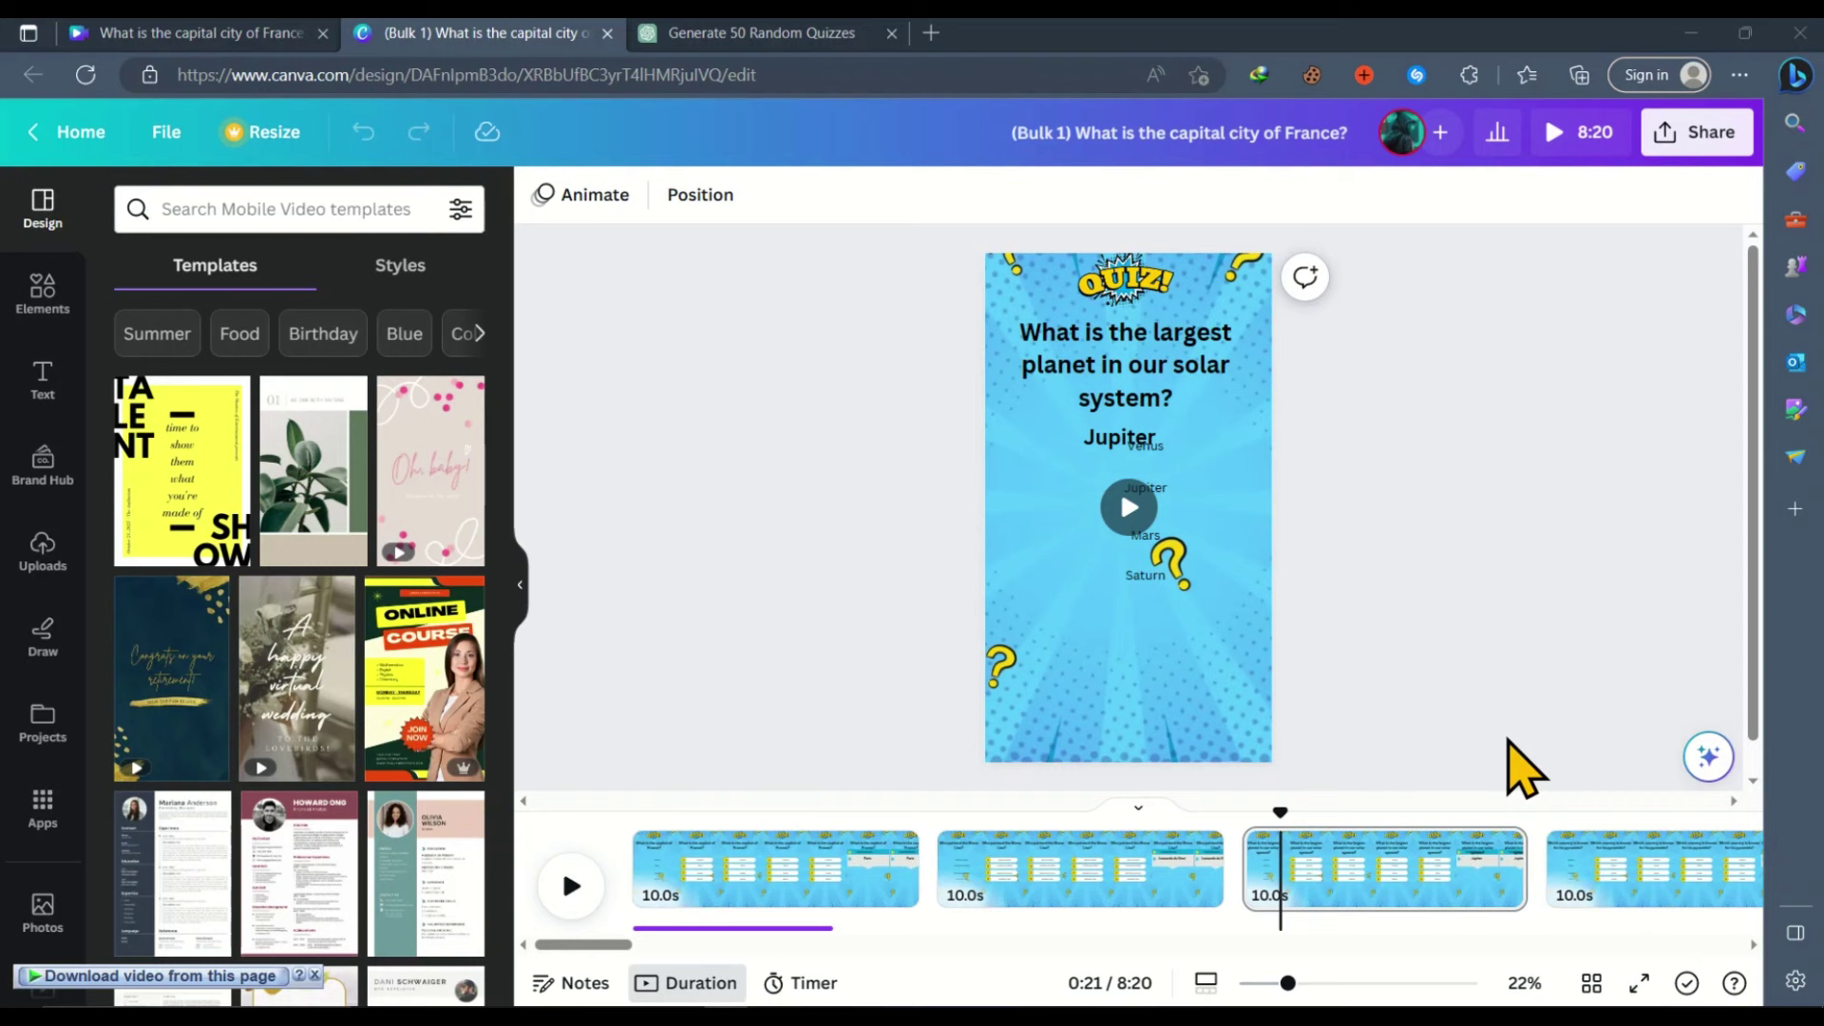
Switch to grid view and scroll through the 50 generated quiz pages.
left_click(1591, 983)
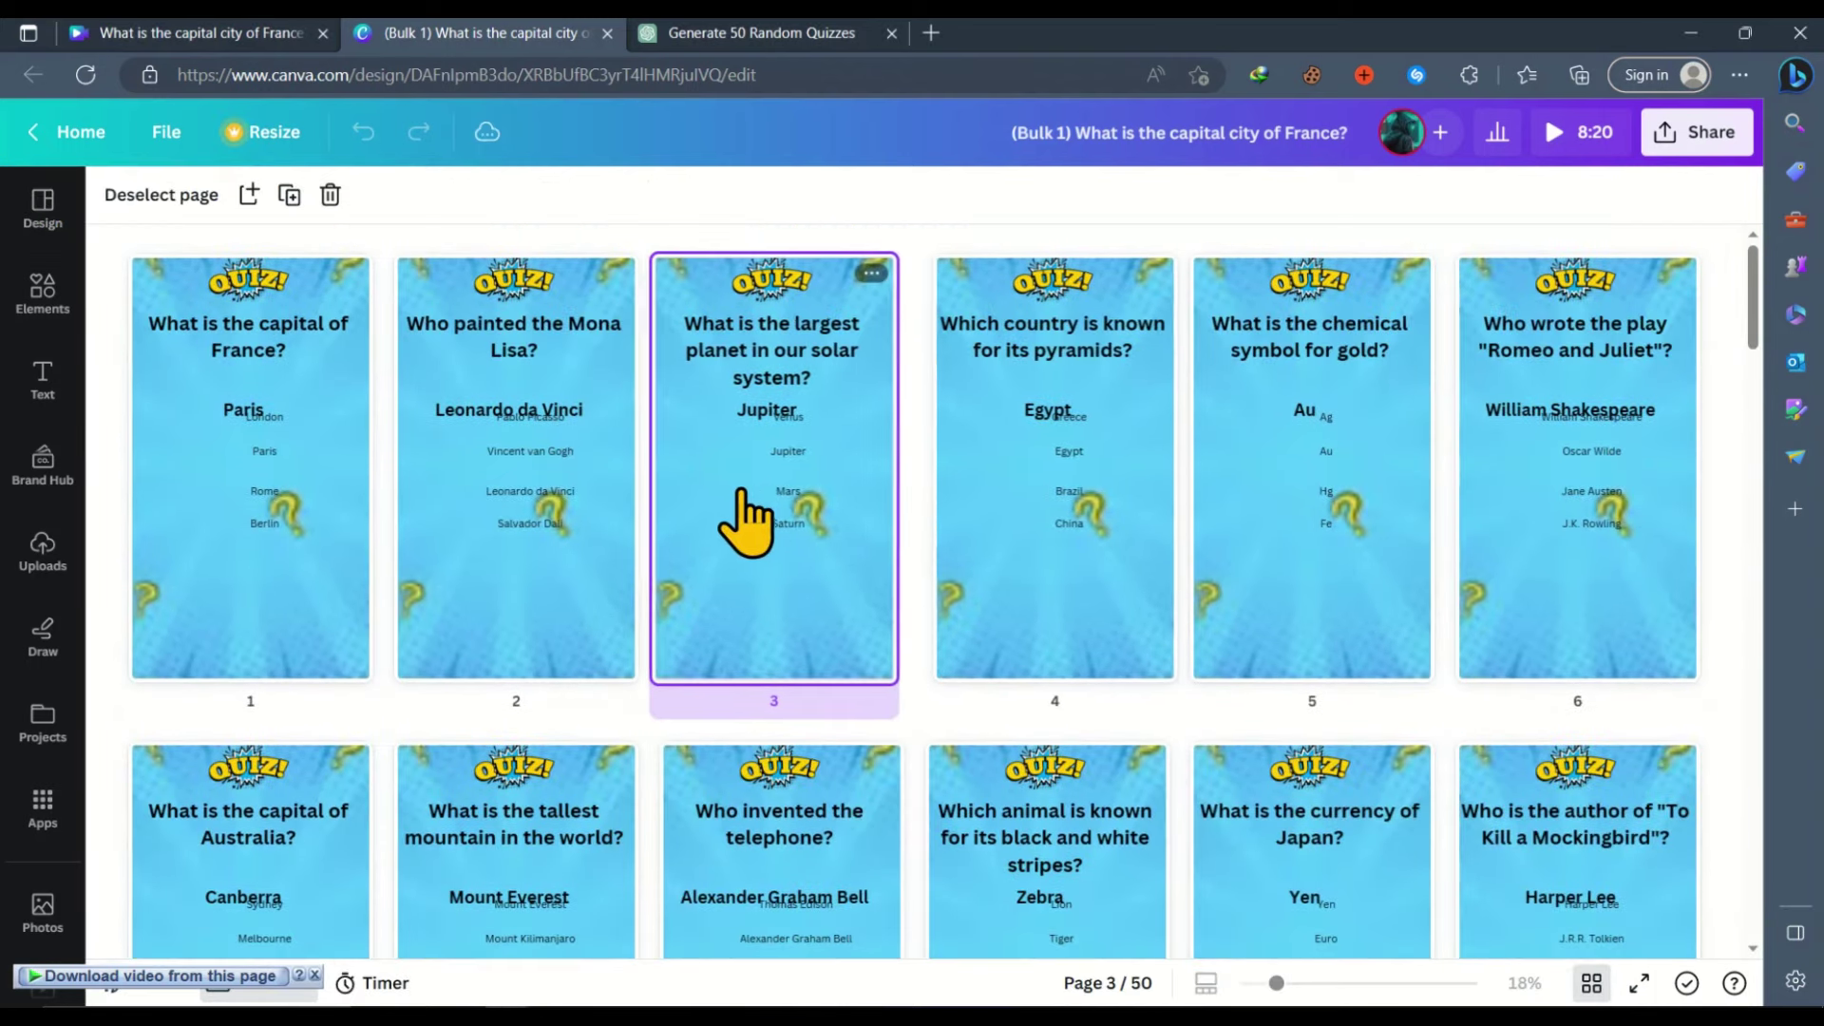
scroll(713, 513, "down", 4)
scroll(713, 514, "down", 7)
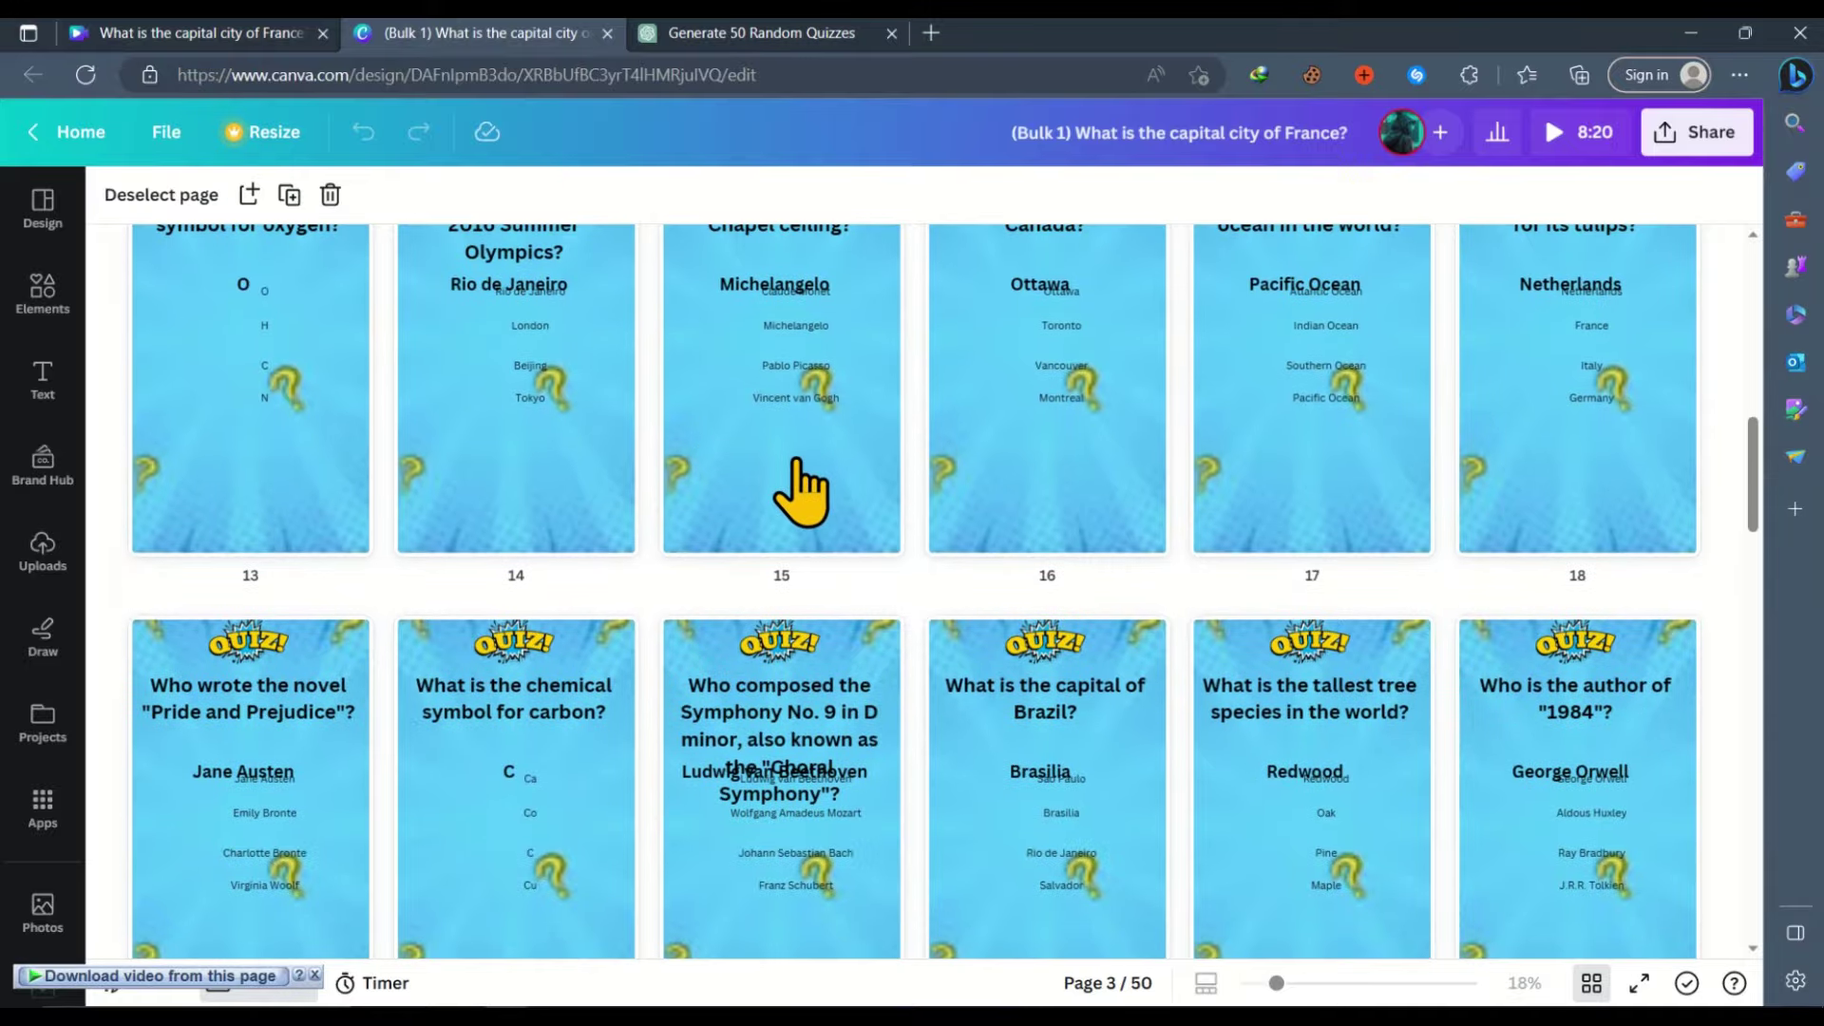
scroll(791, 487, "down", 6)
scroll(791, 485, "down", 6)
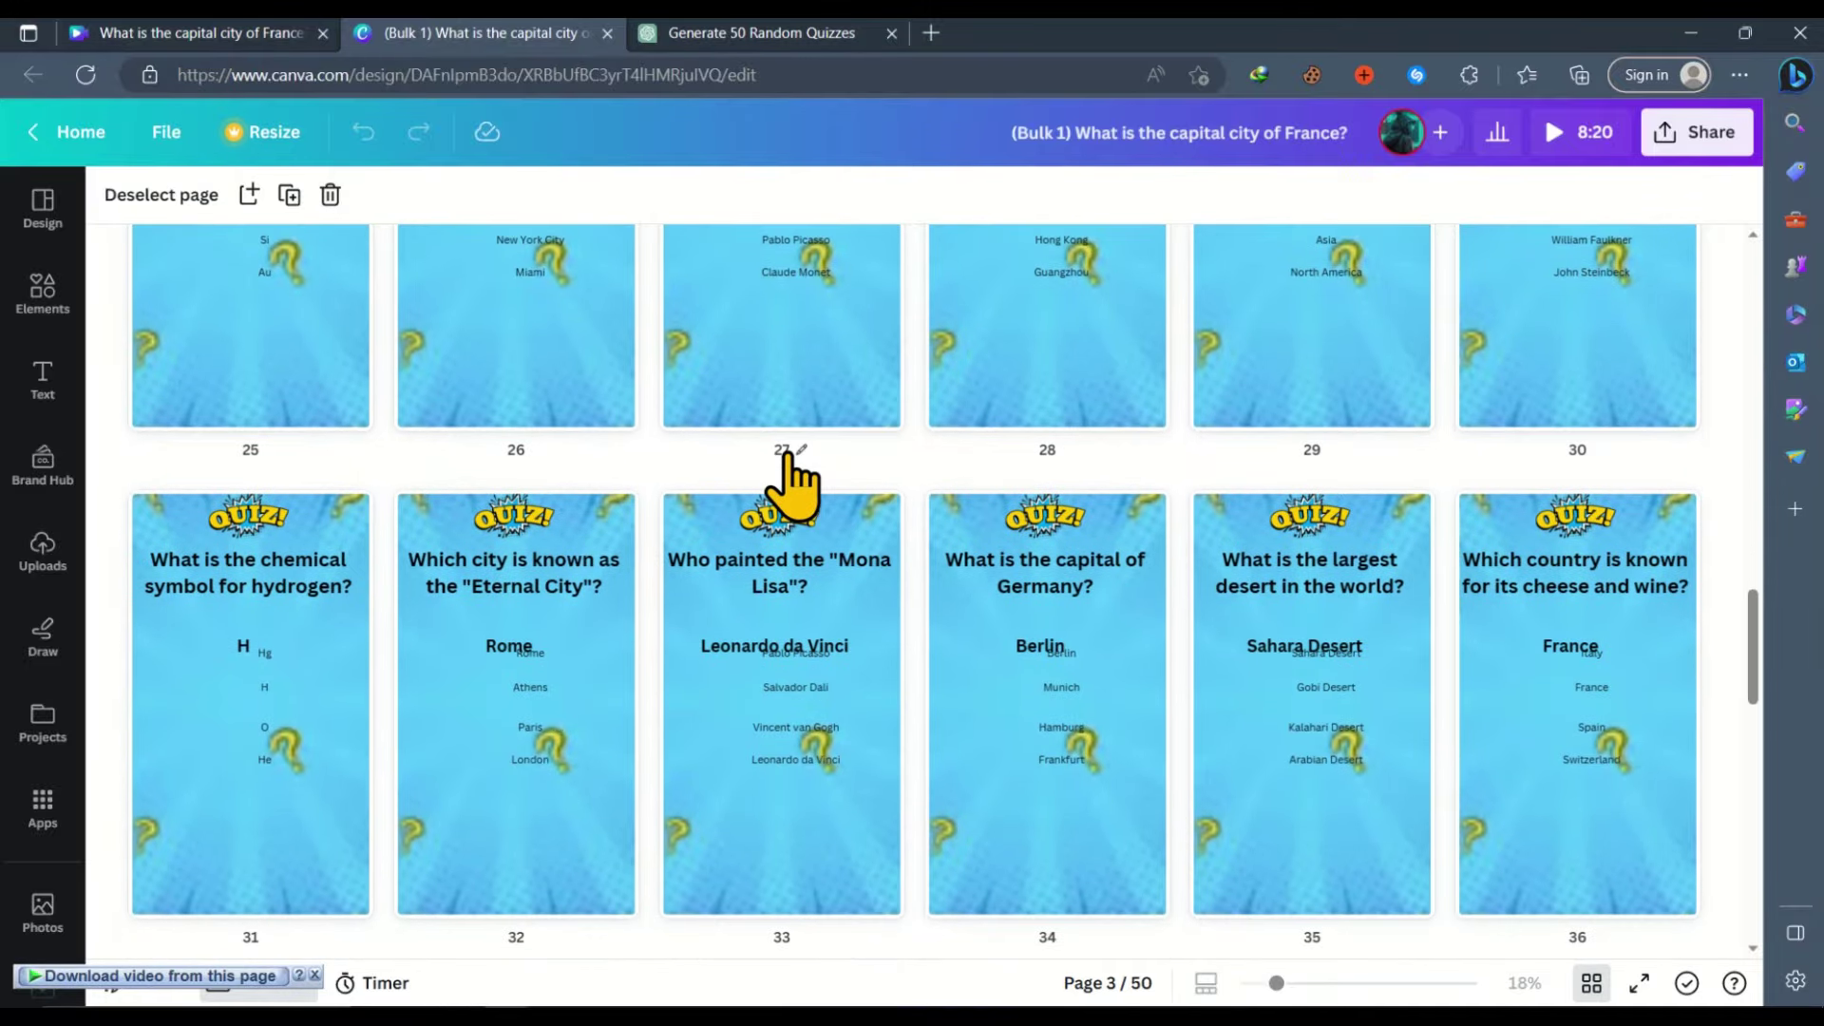